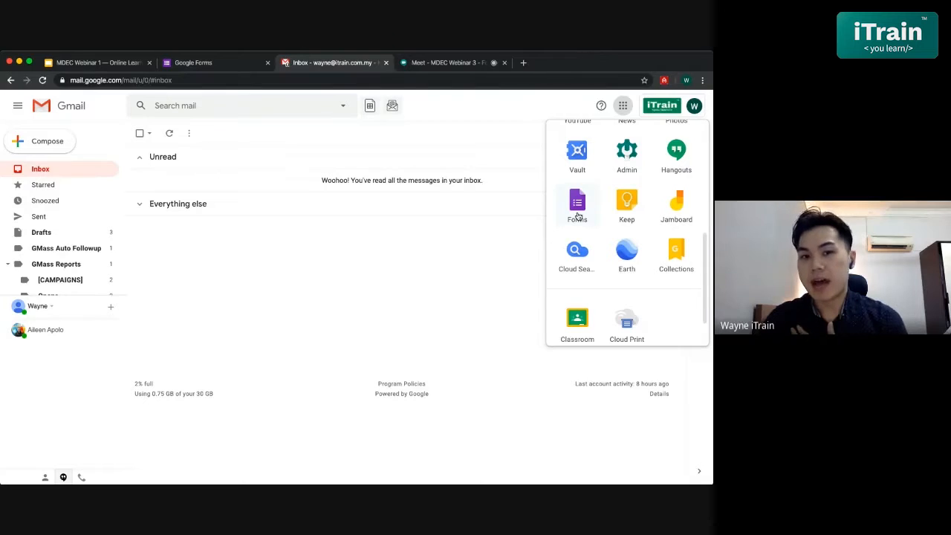
- Open Google Drive from the Google apps and find Google Forms among the file types that can be created
scroll(626, 219, up, 3)
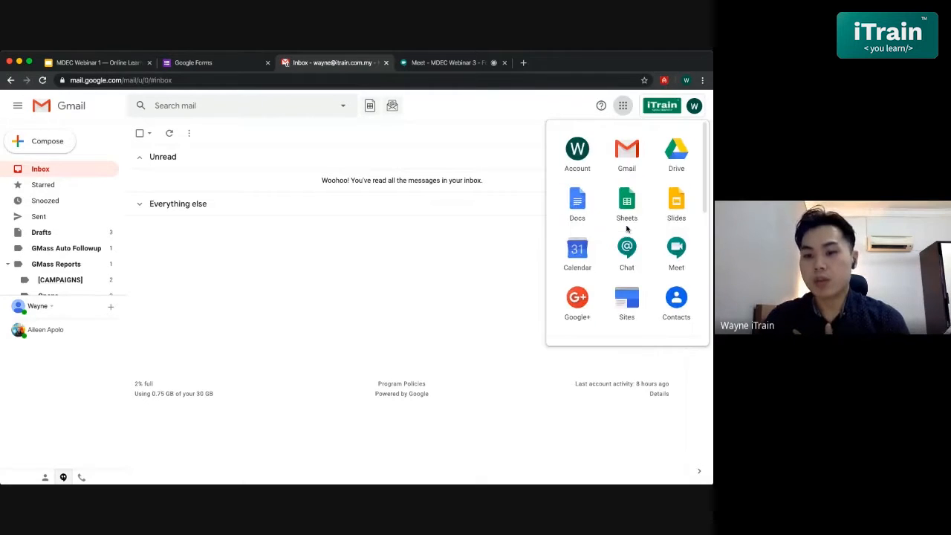
click(676, 169)
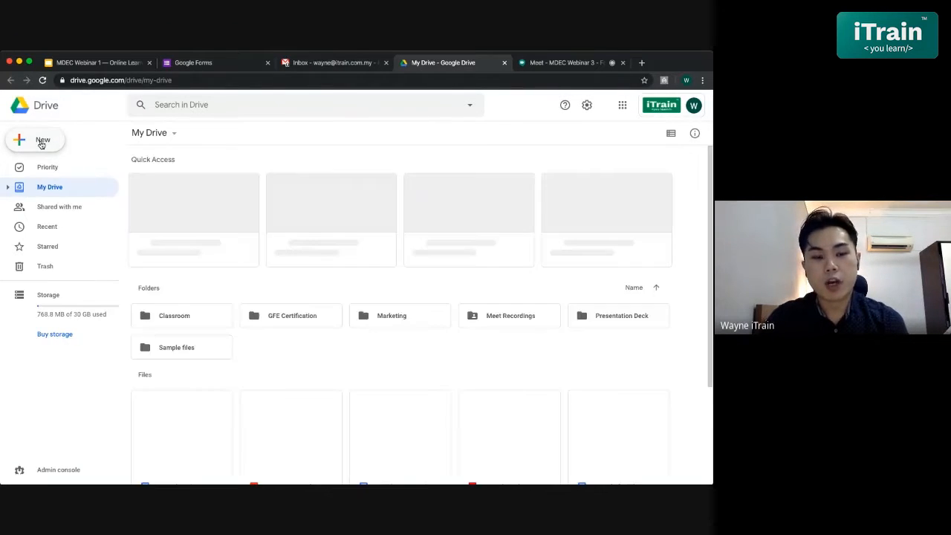
click(41, 142)
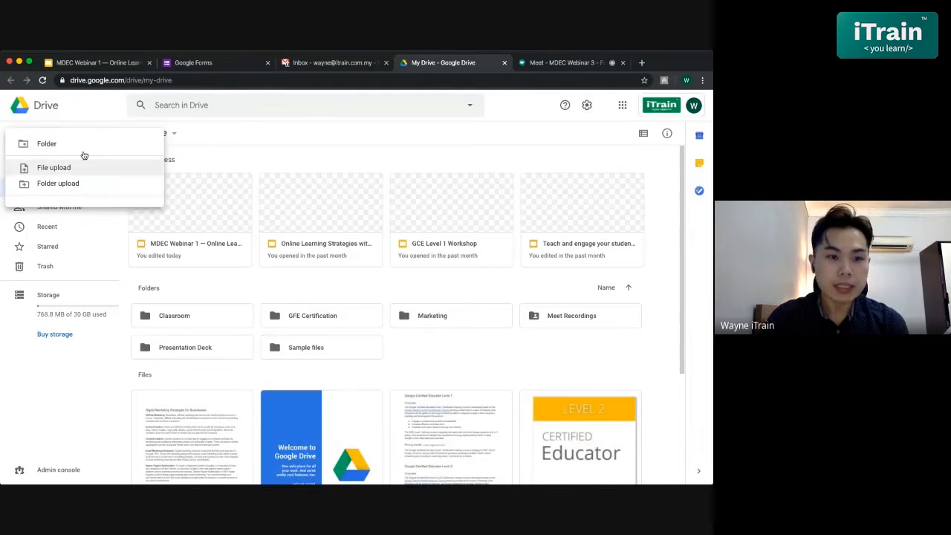
mouse_move(115, 258)
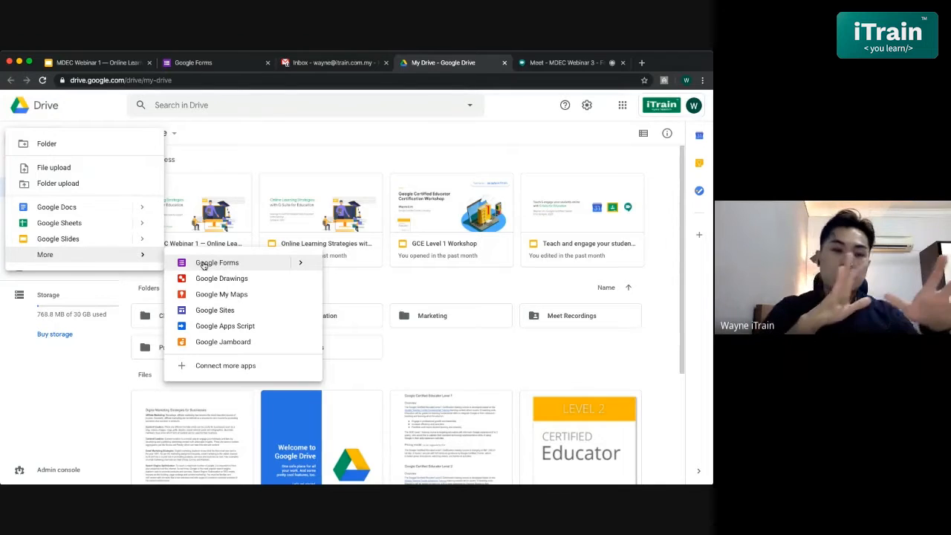
click(318, 150)
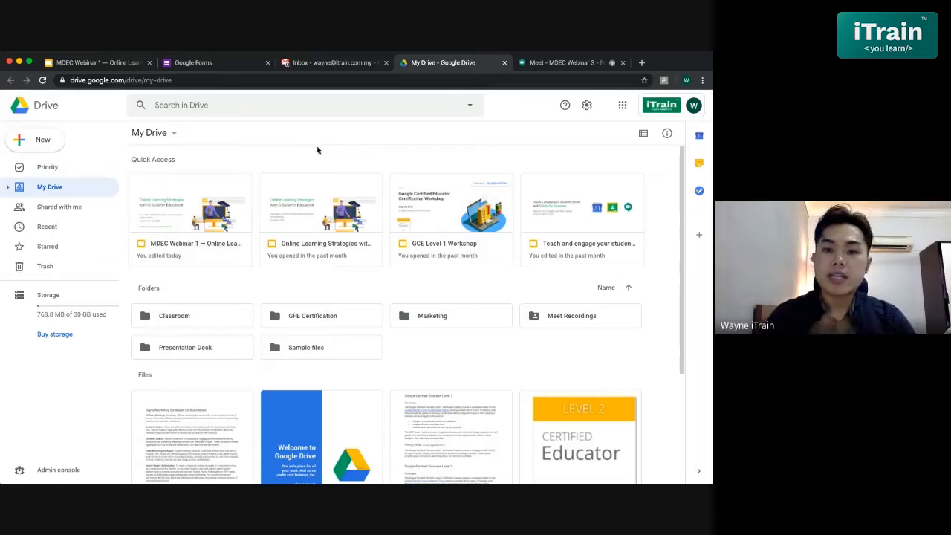
- Return to the Gmail inbox and locate Forms among the Google apps
click(317, 62)
click(623, 107)
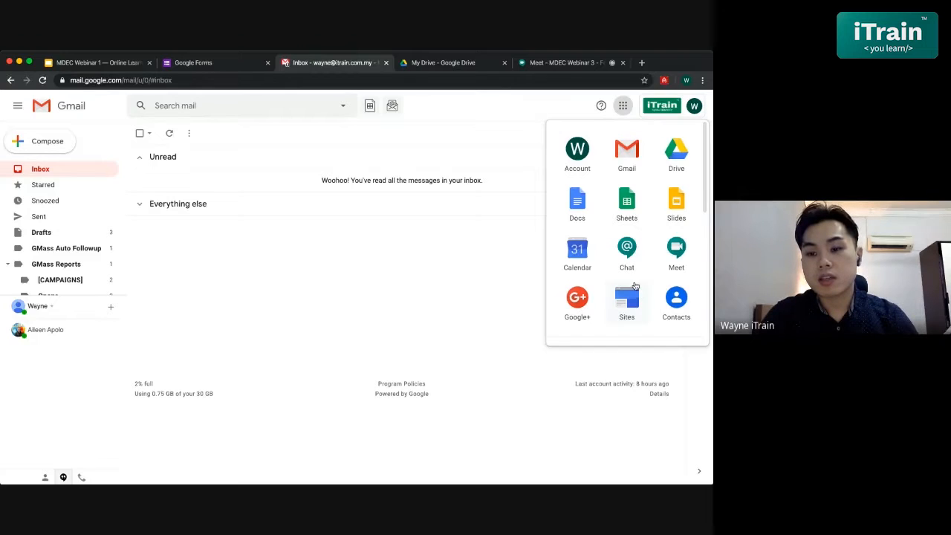
scroll(634, 290, down, 3)
scroll(578, 330, down, 1)
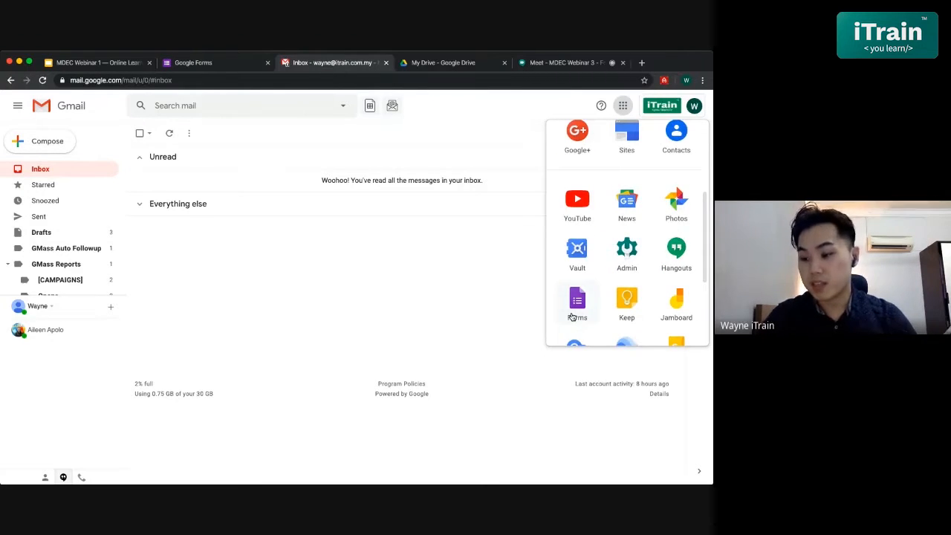
click(412, 283)
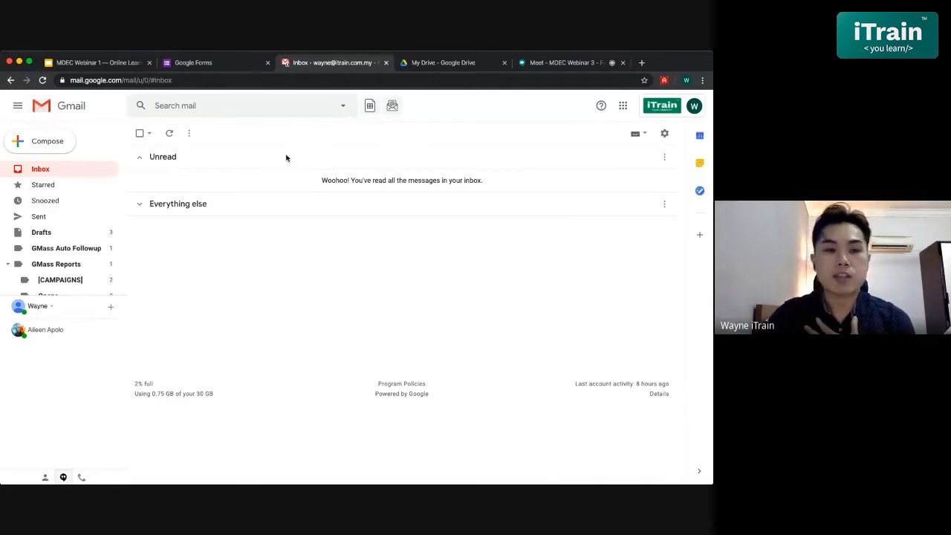
- Switch to Google Forms and browse the general template gallery's Work, Personal and Education templates, then return to the Forms home page
click(223, 68)
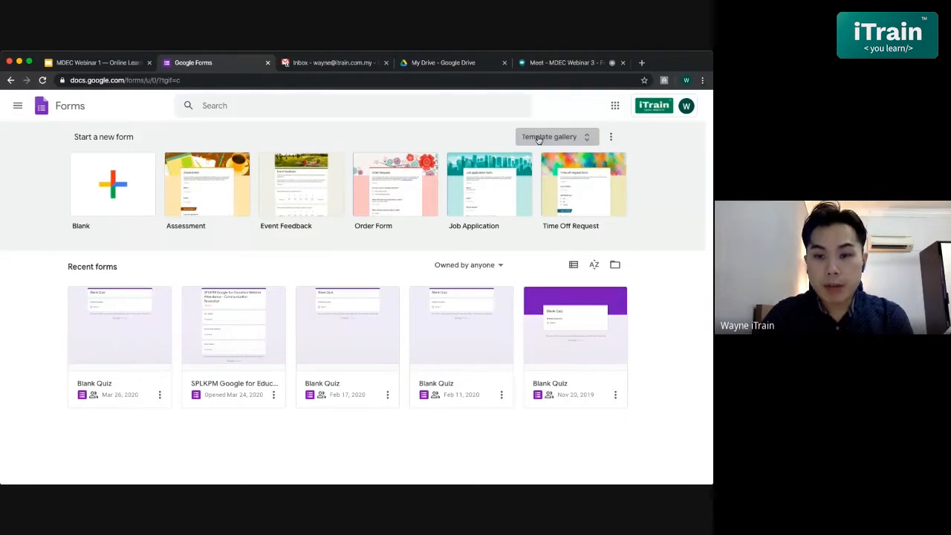
click(576, 139)
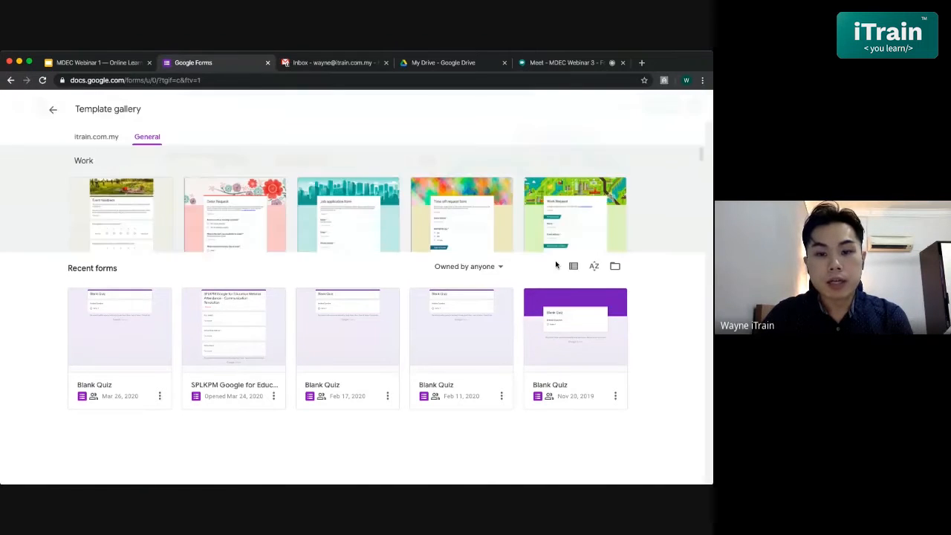
scroll(555, 264, down, 2)
scroll(573, 303, down, 1)
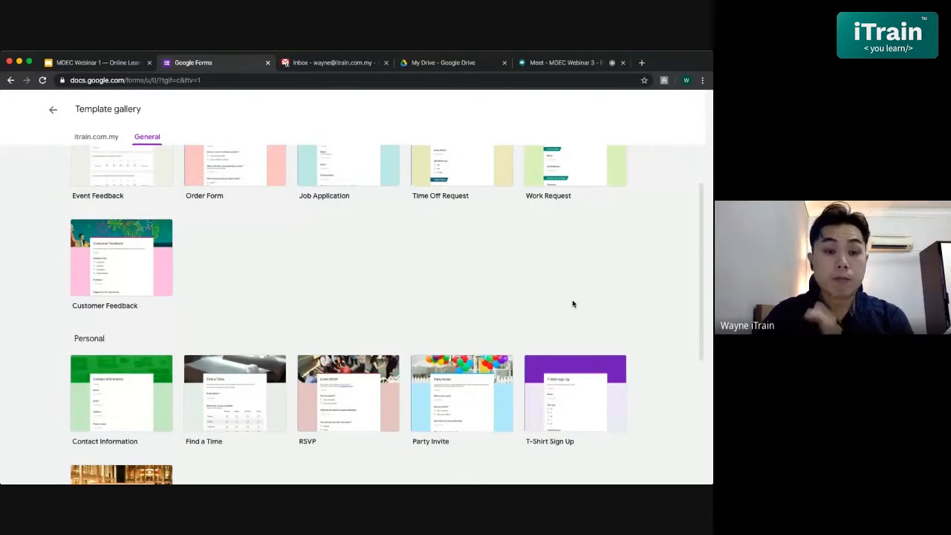
scroll(572, 303, down, 1)
scroll(572, 303, up, 2)
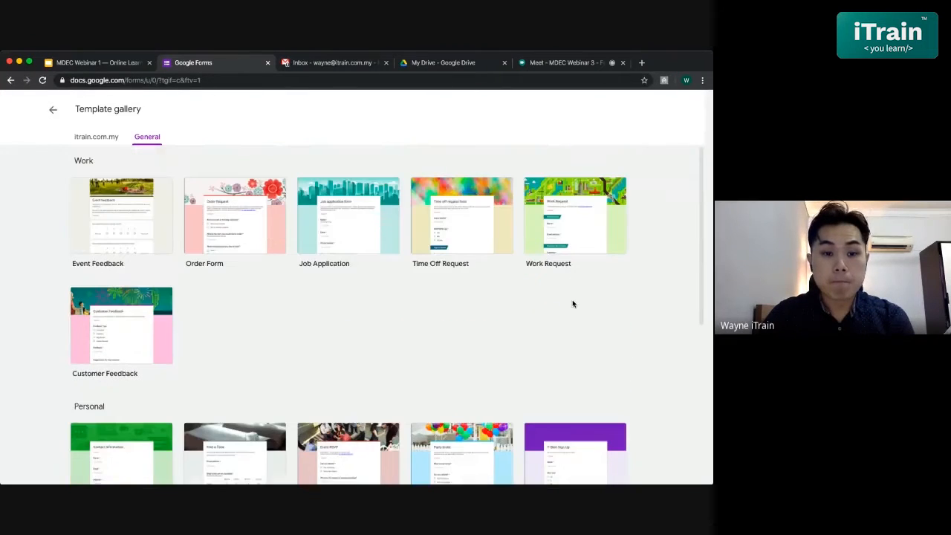
scroll(426, 321, down, 1)
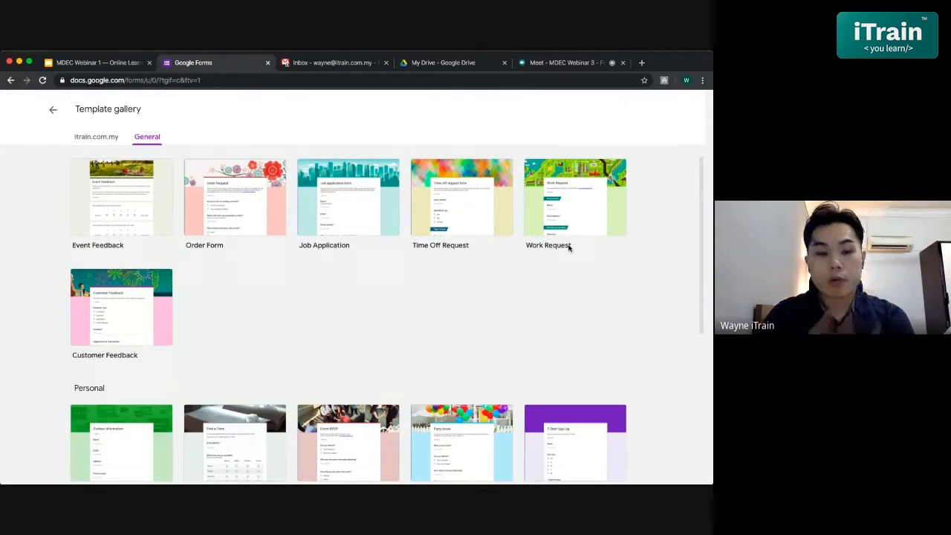
scroll(569, 246, down, 3)
scroll(374, 269, down, 5)
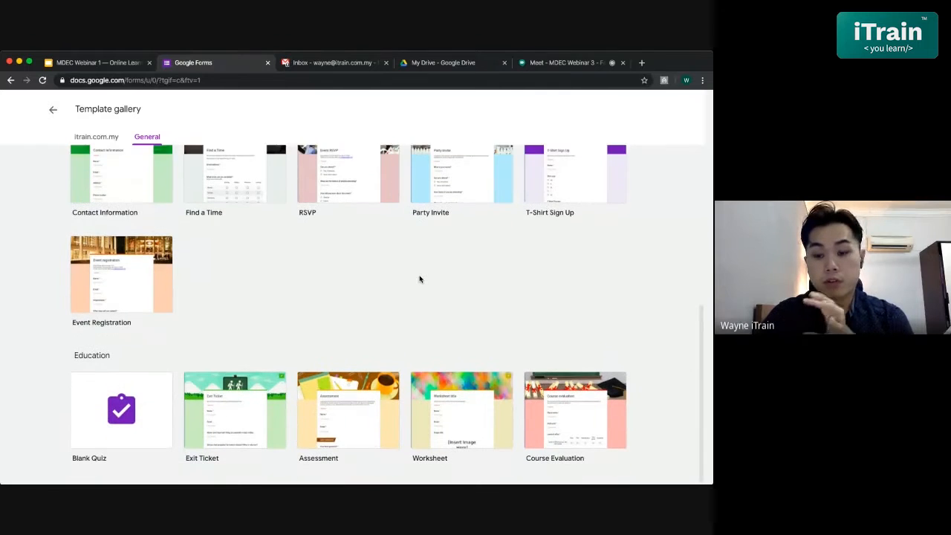
scroll(542, 369, up, 5)
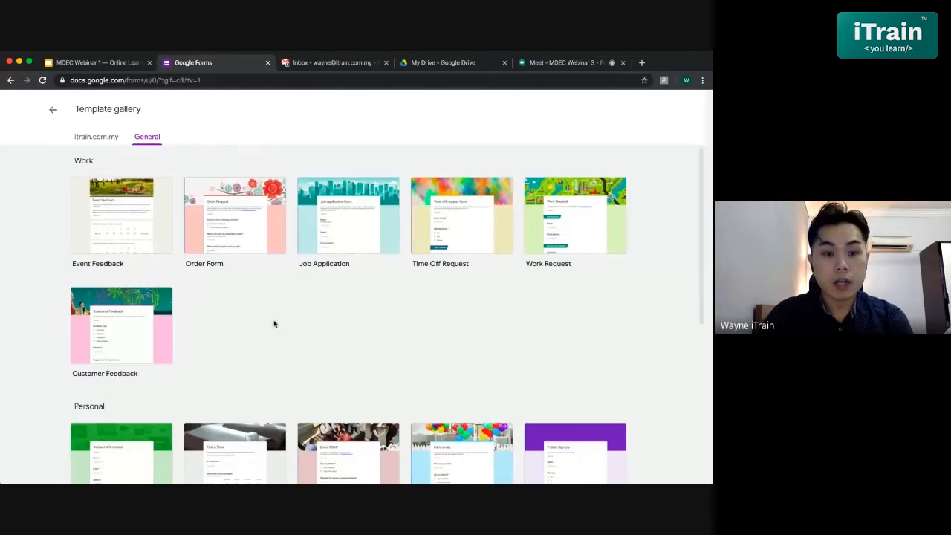
click(52, 112)
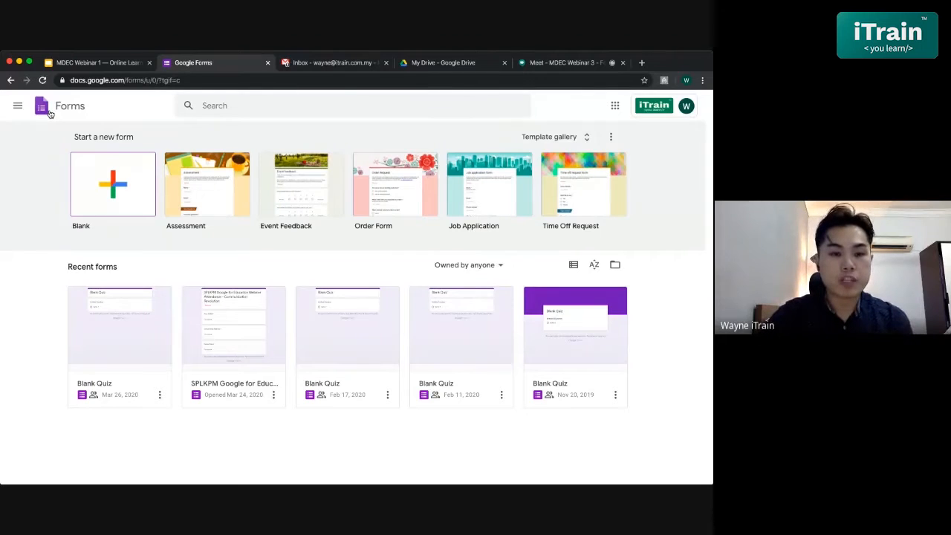
- Create a blank form, title it "G Suite for Education Quiz" and give the form file the same name
click(107, 190)
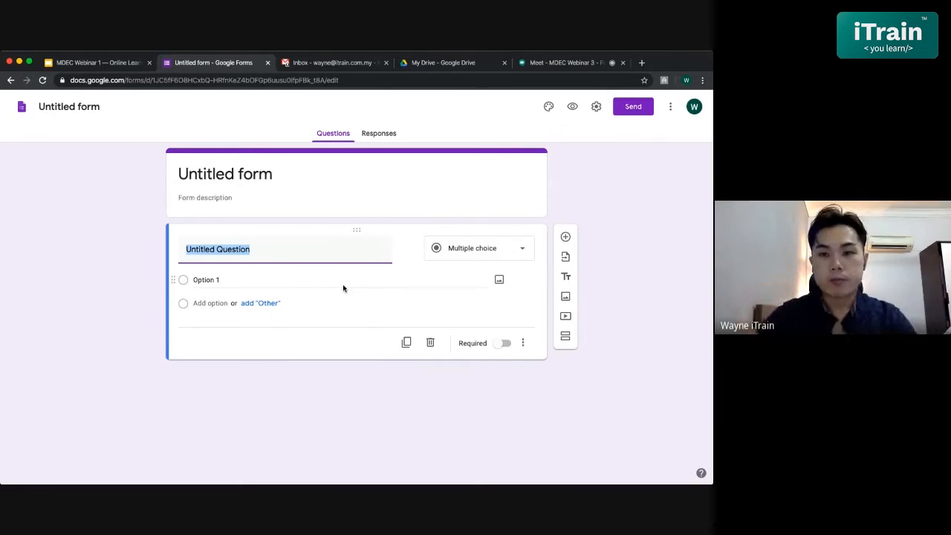
click(265, 178)
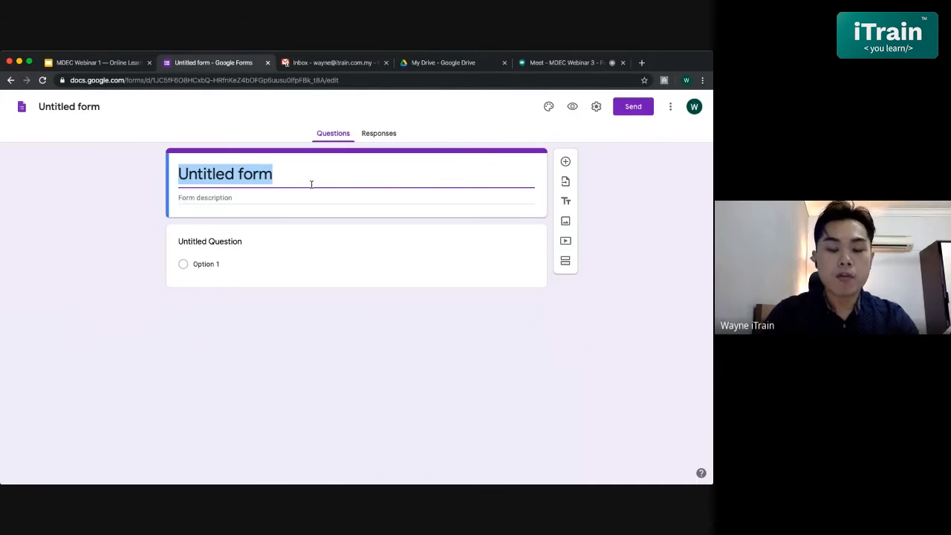
text(G Su)
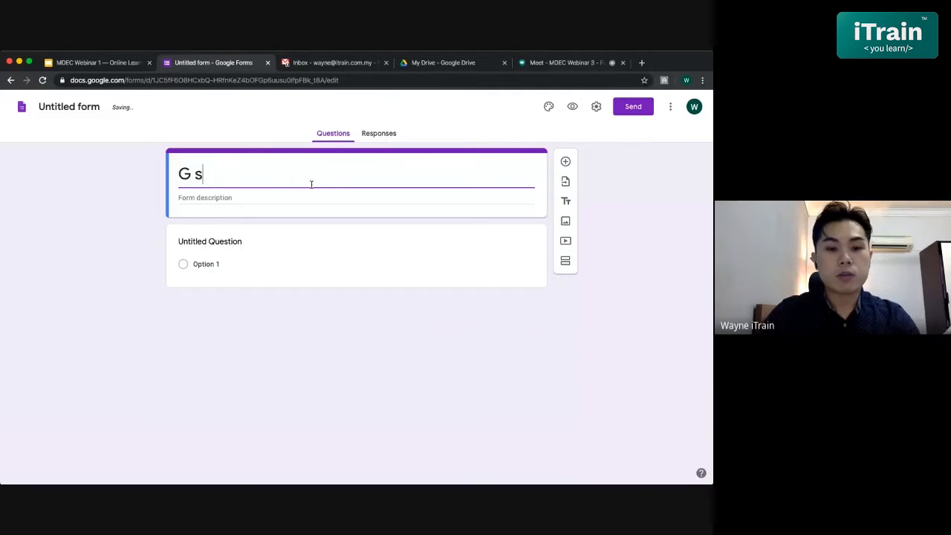
text(ite )
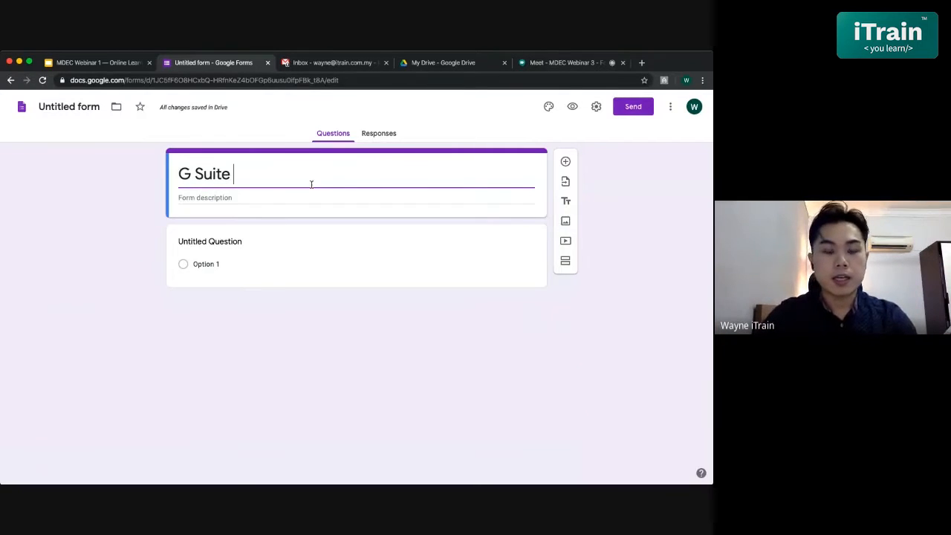
text(for Educati)
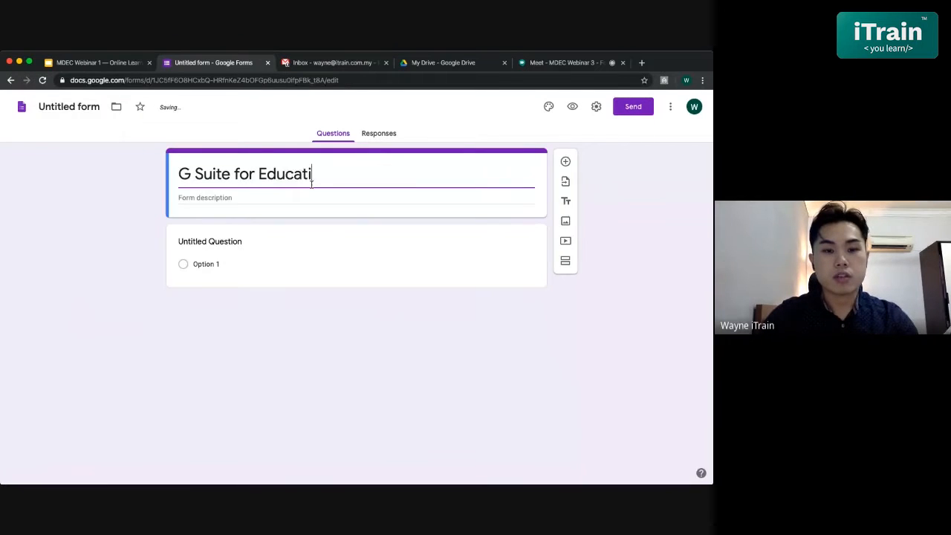
text(on Quiz)
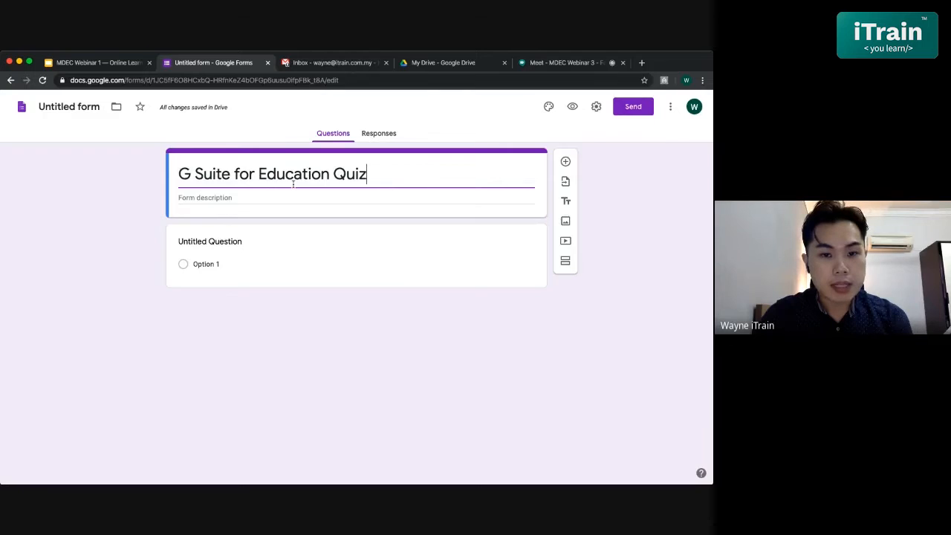
click(75, 105)
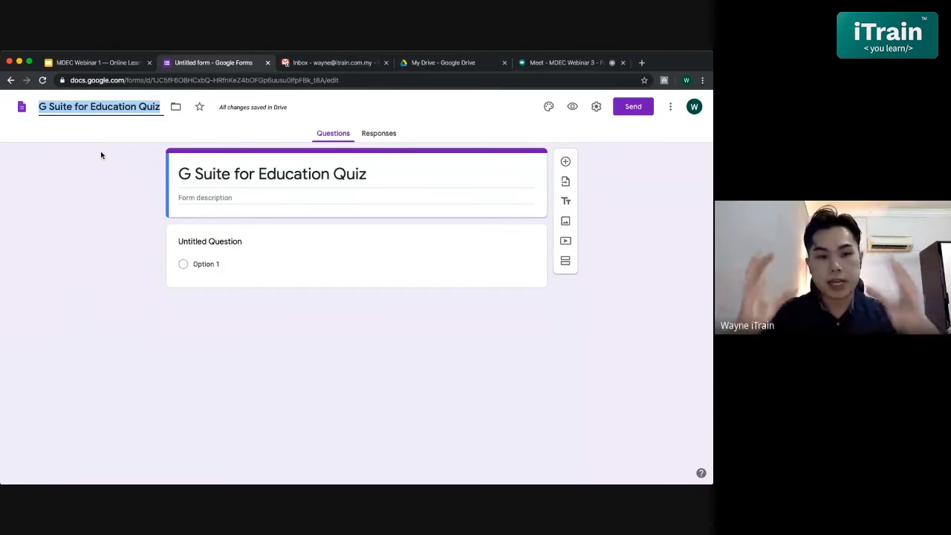
click(59, 128)
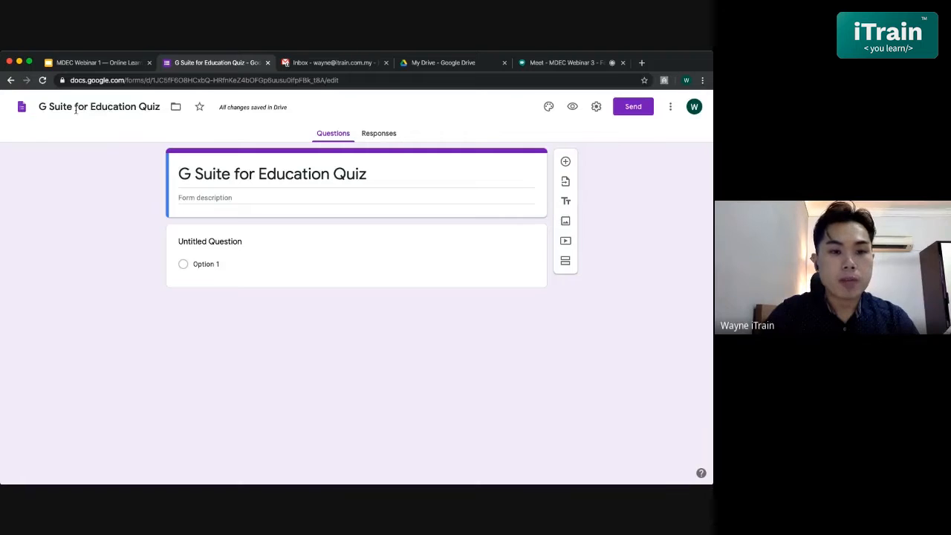
- Check My Drive for the saved G Suite for Education Quiz file and return to the form
click(427, 66)
scroll(330, 262, down, 3)
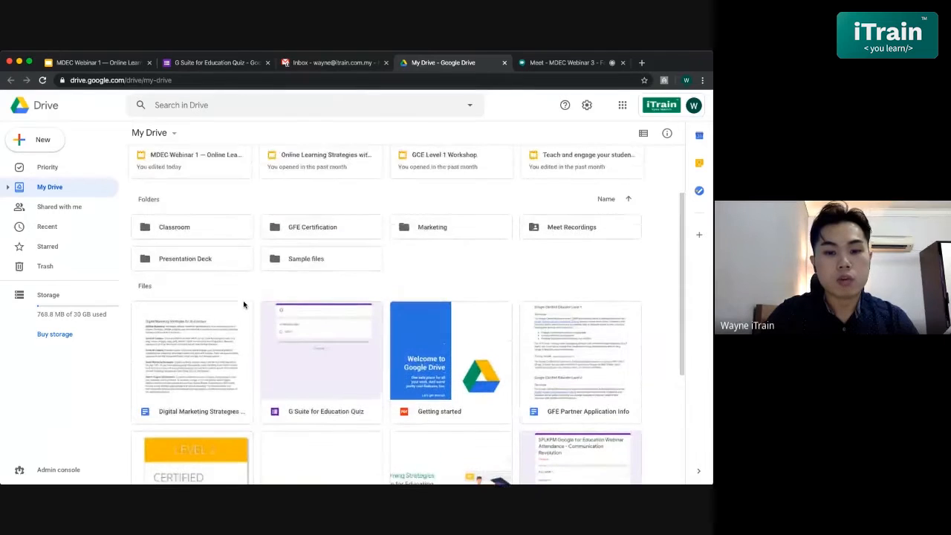
click(216, 63)
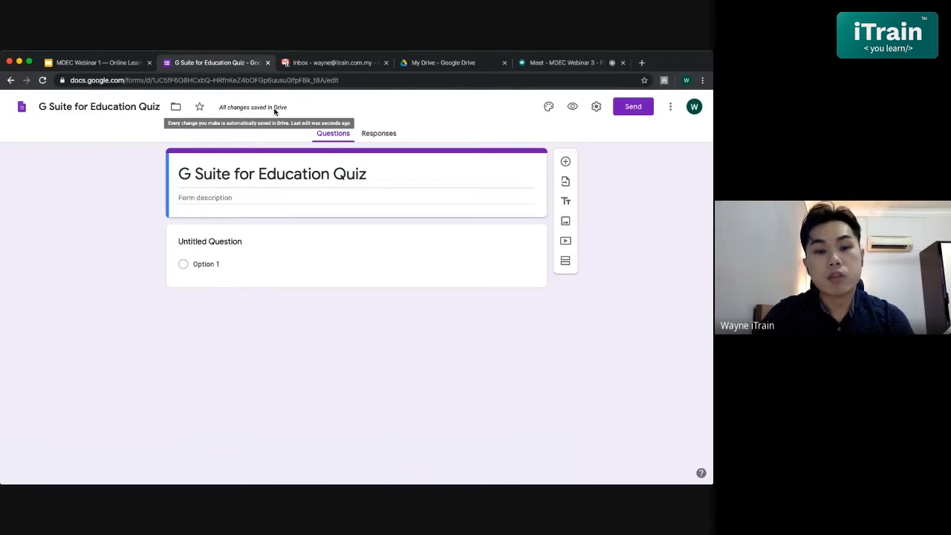
click(431, 66)
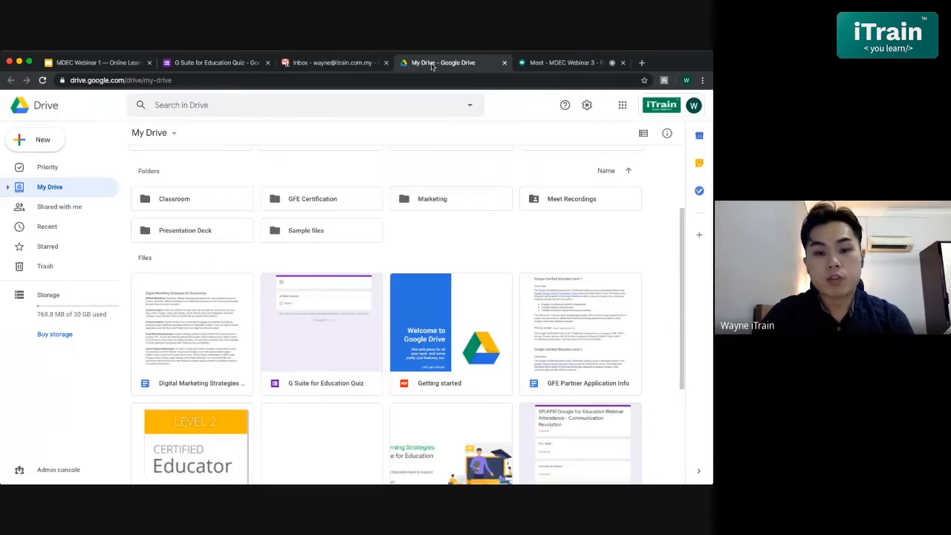
scroll(310, 297, down, 1)
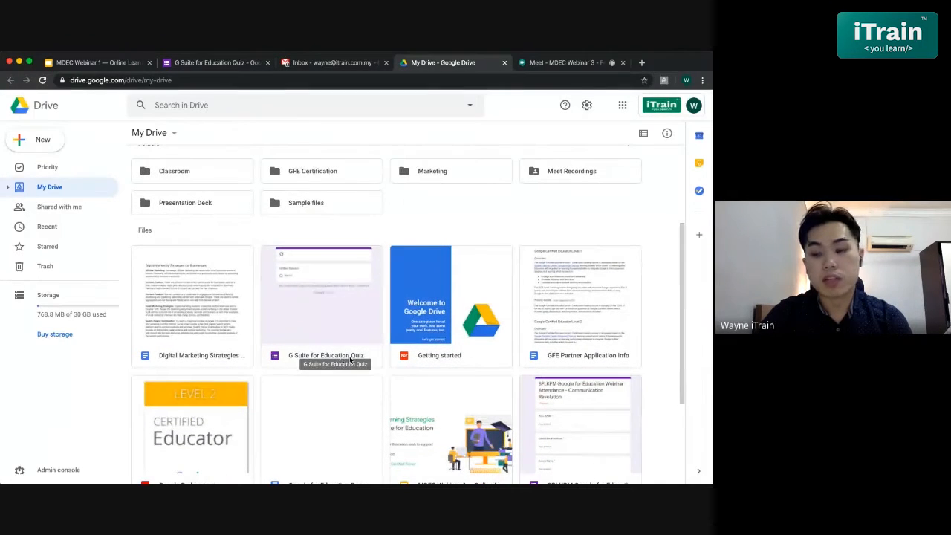
click(217, 63)
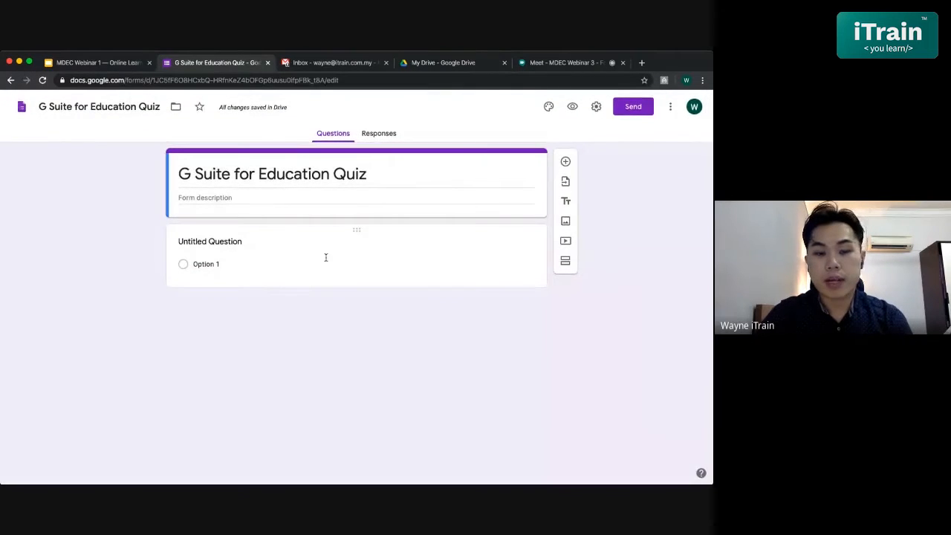
- Review the available question types for the form's first question, keeping Multiple choice
click(287, 249)
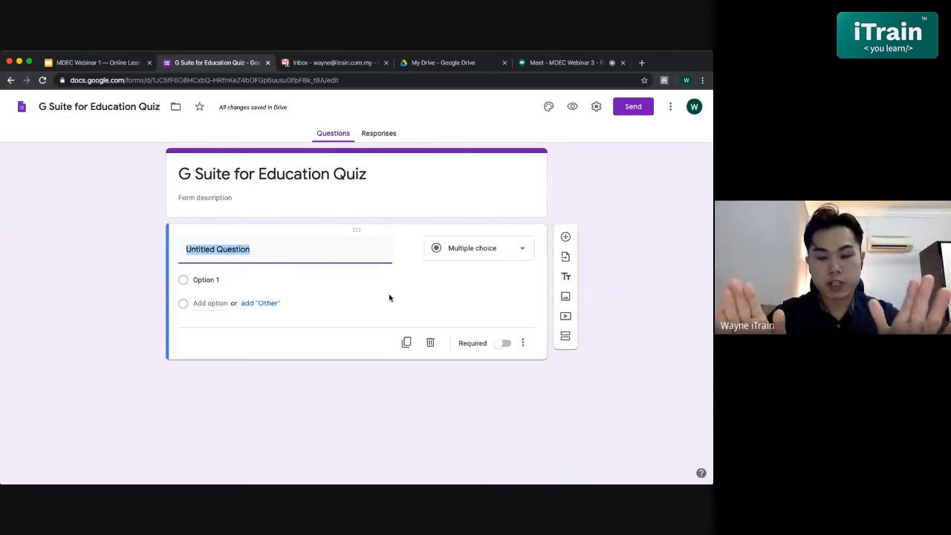
click(455, 254)
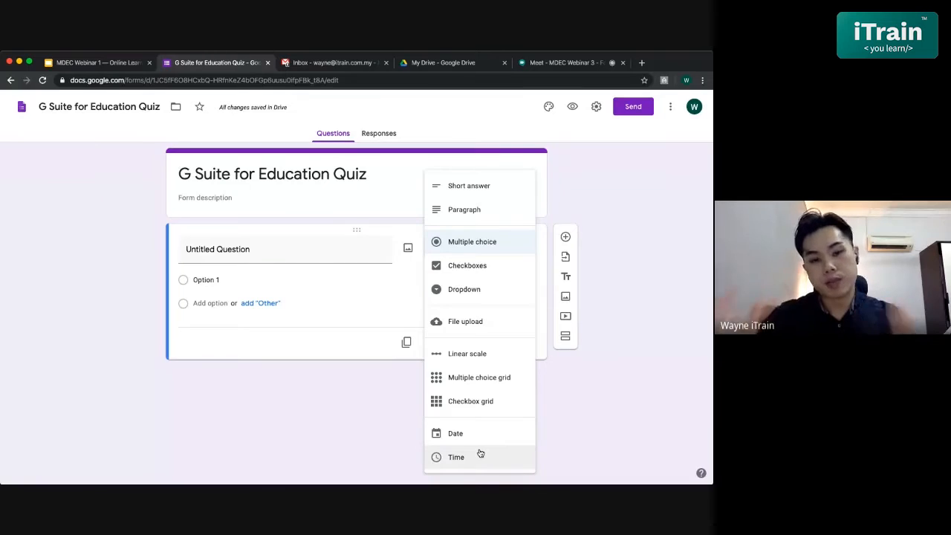
click(309, 249)
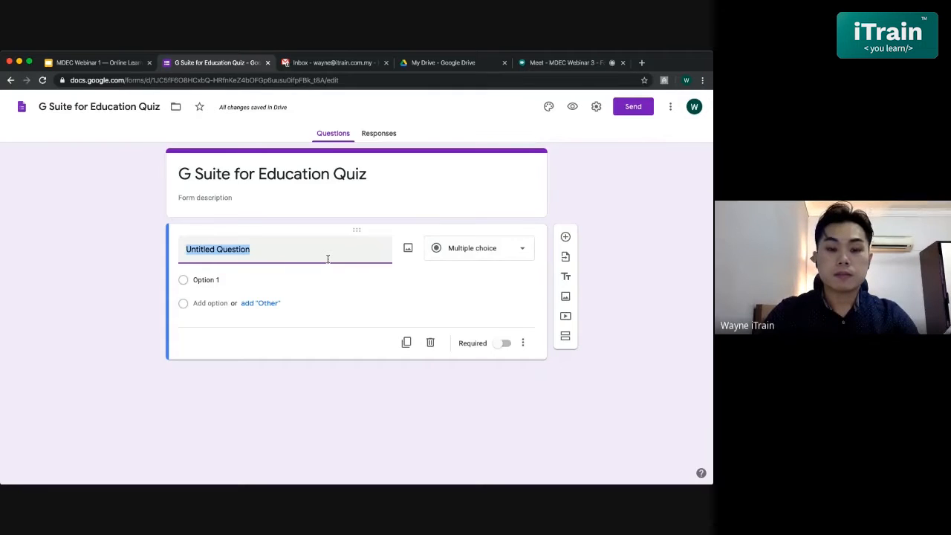
- Set the first question's text to "Which of the following is NOT part of G Suite for Education?"
key(BackSpace)
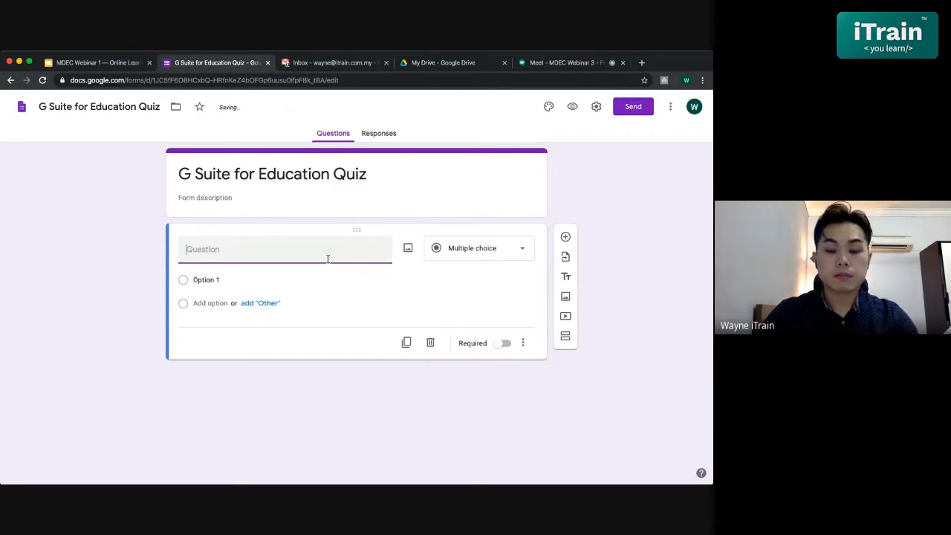
text(Which o)
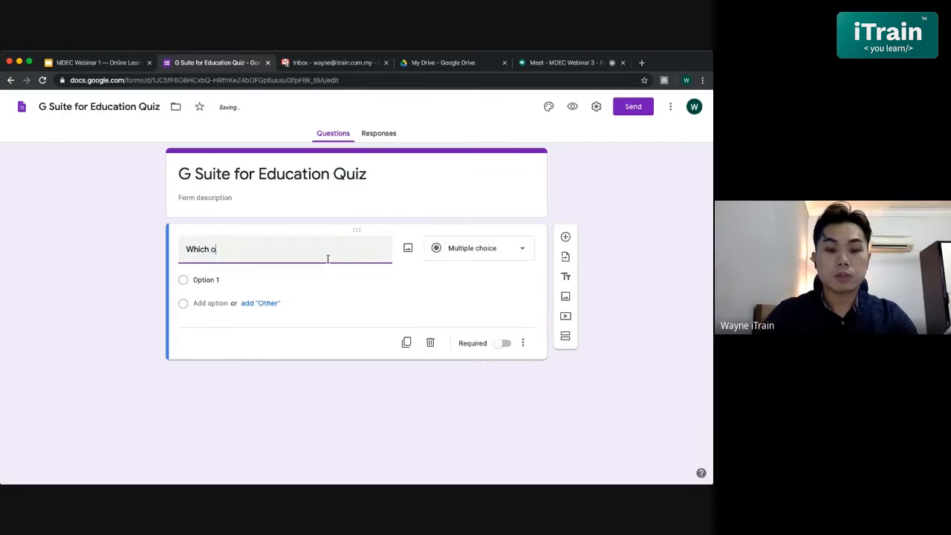
text(f the following is)
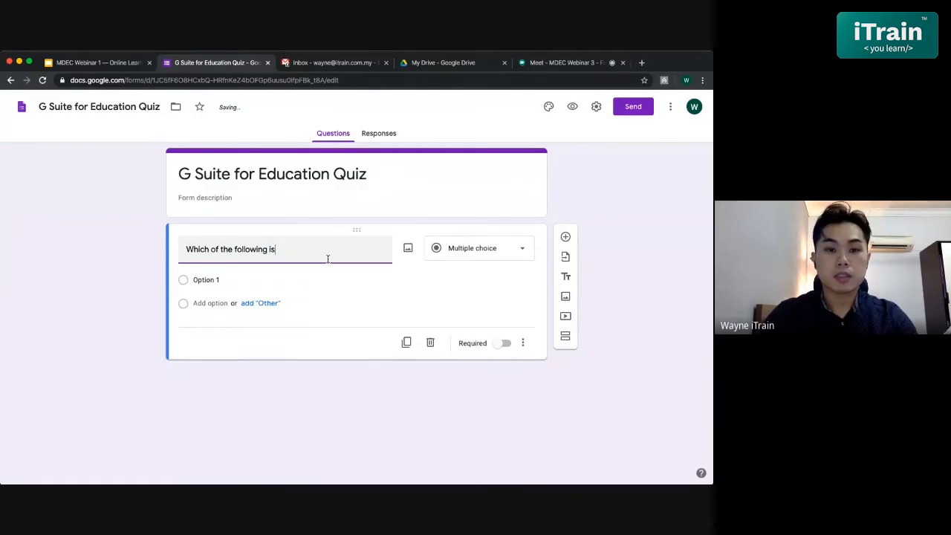
key(BackSpace)
key(BackSpace)
text(is part)
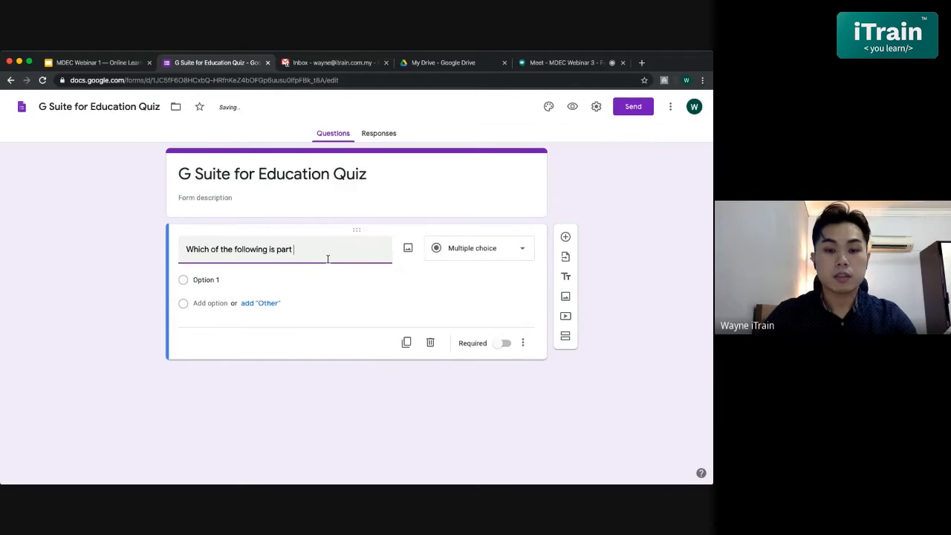
key(BackSpace)
key(BackSpace)
key(BackSpace)
key(BackSpace)
key(BackSpace)
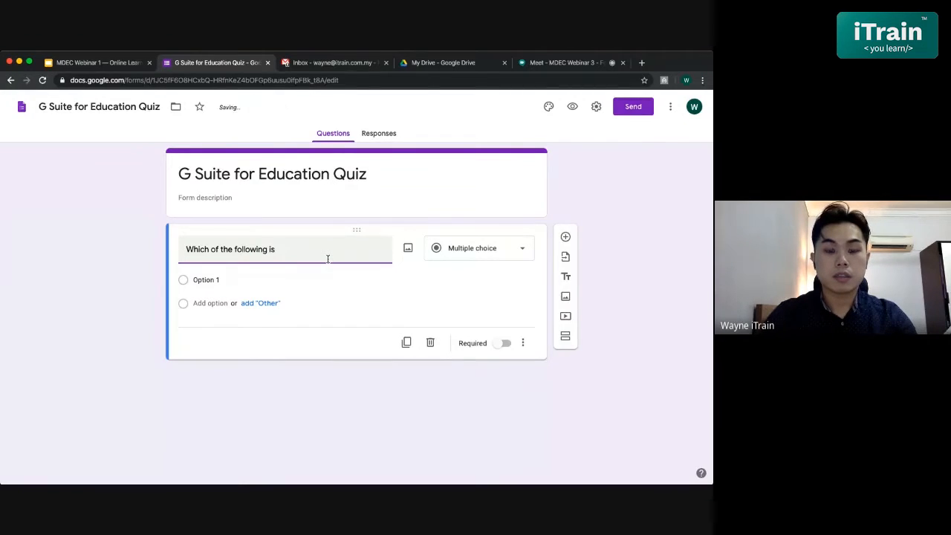
text(NOT)
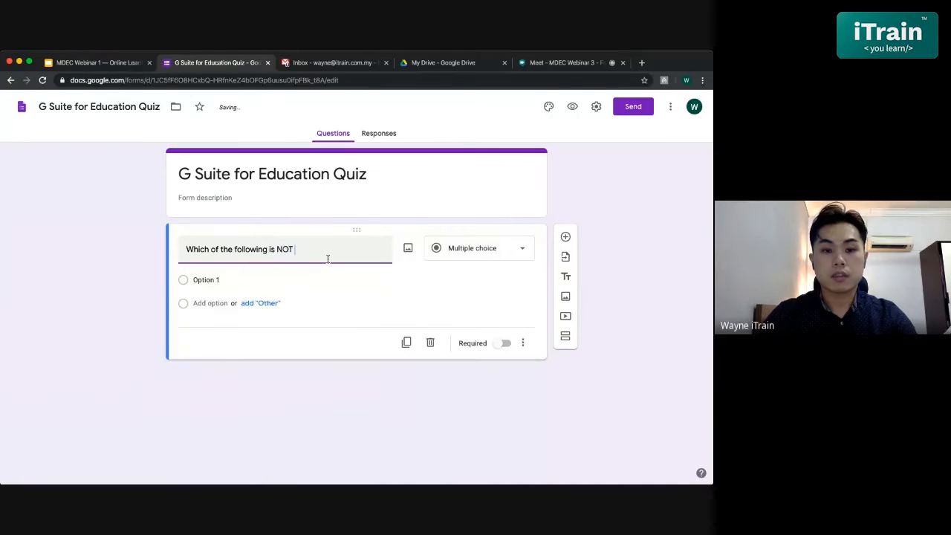
text( part of)
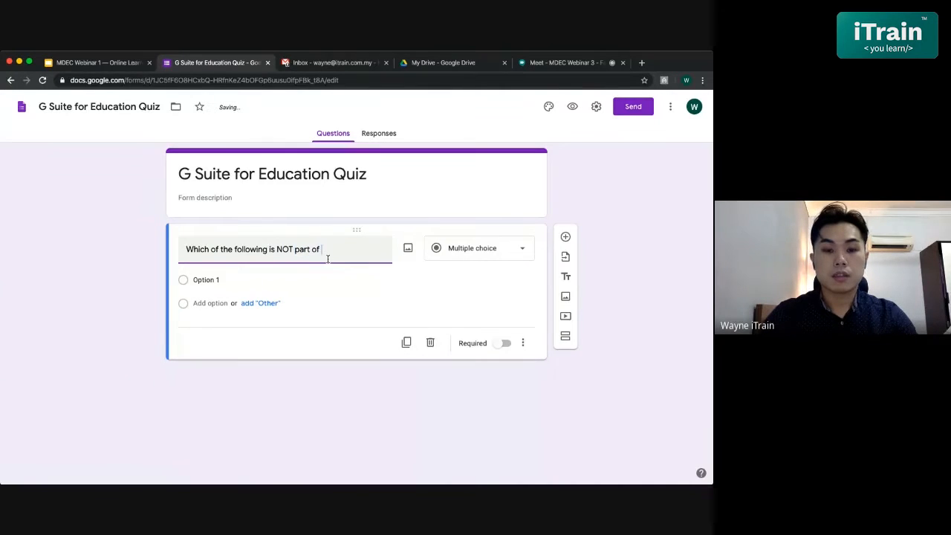
text( G Suite for Education>)
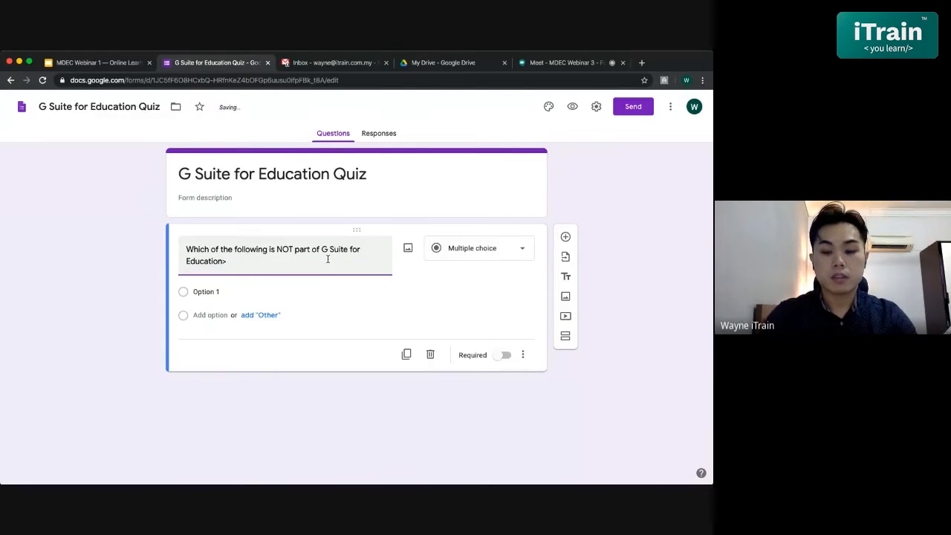
key(BackSpace)
text(?)
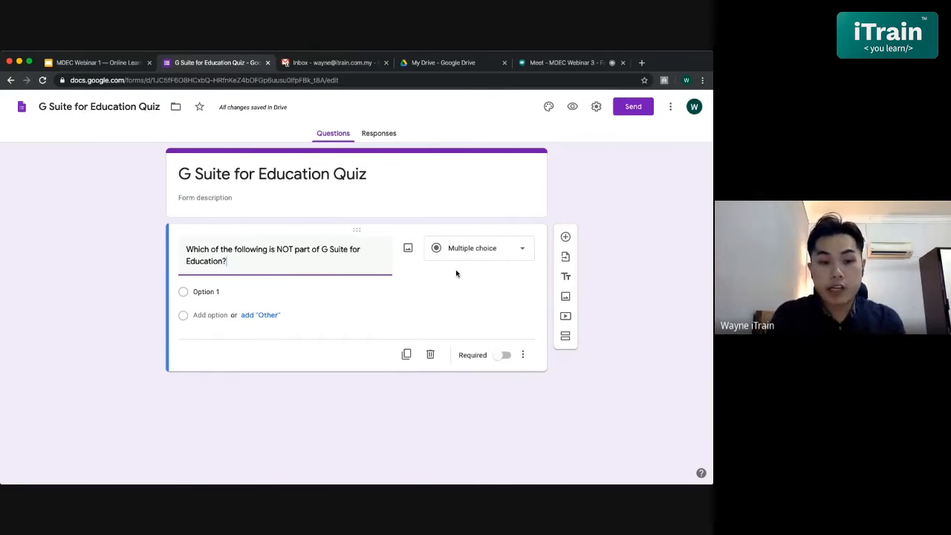
- Enter "Google Docs" as the question's first answer option and add "Google Drive" as the second
click(207, 292)
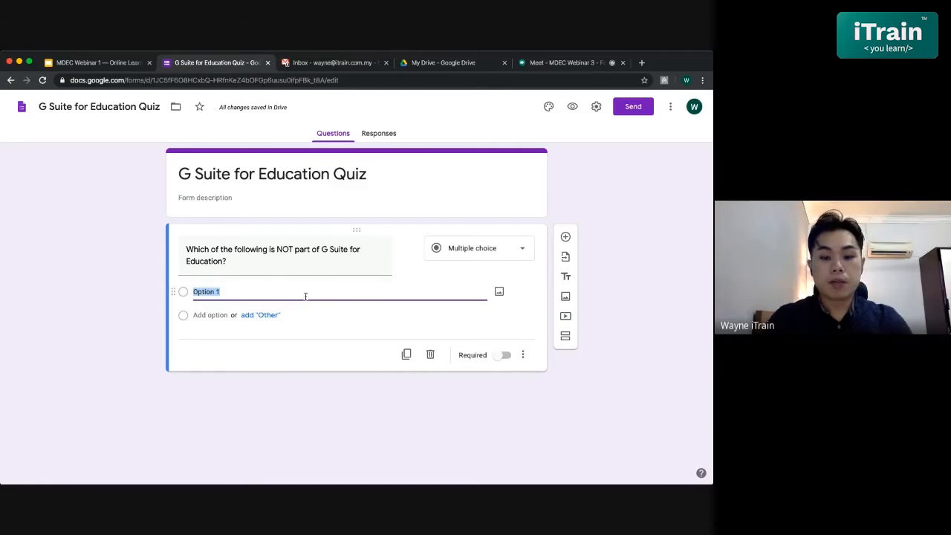
text(Google)
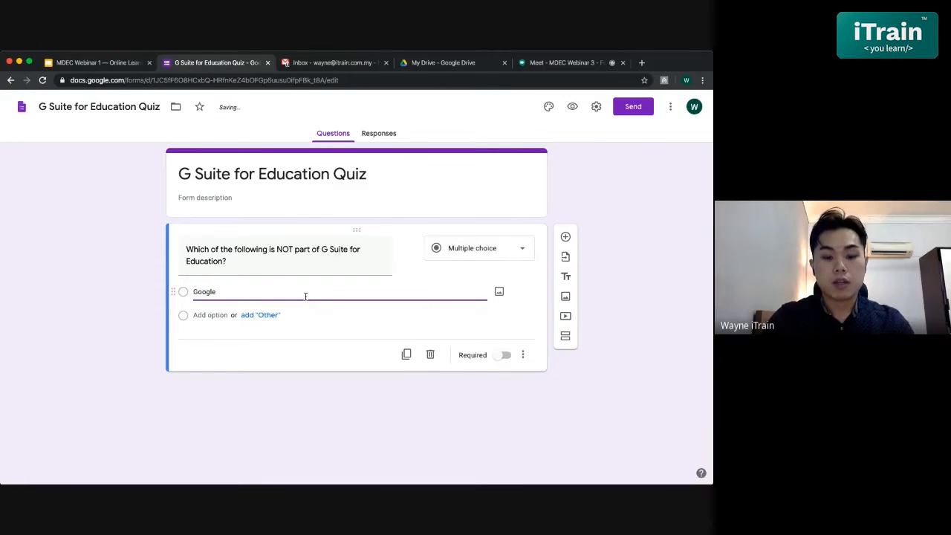
text( Docs)
click(211, 315)
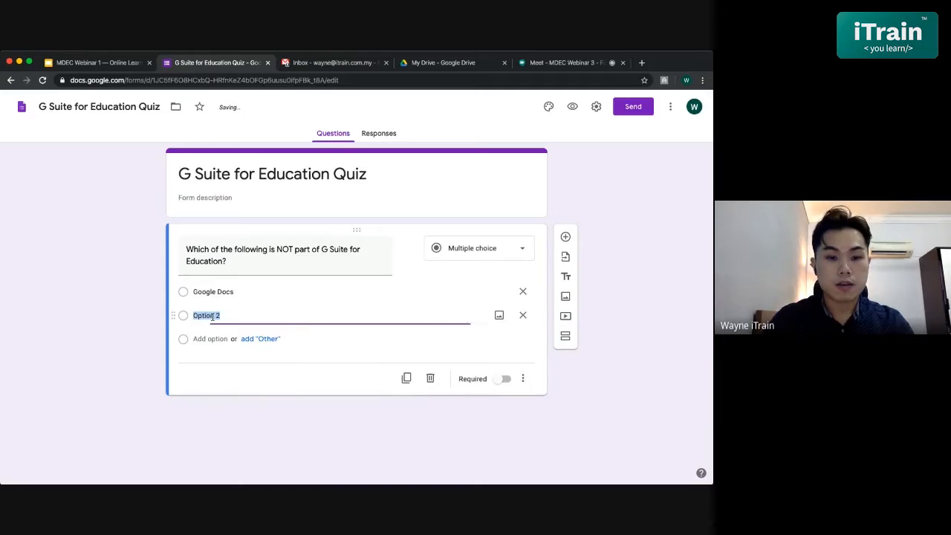
text(Google D)
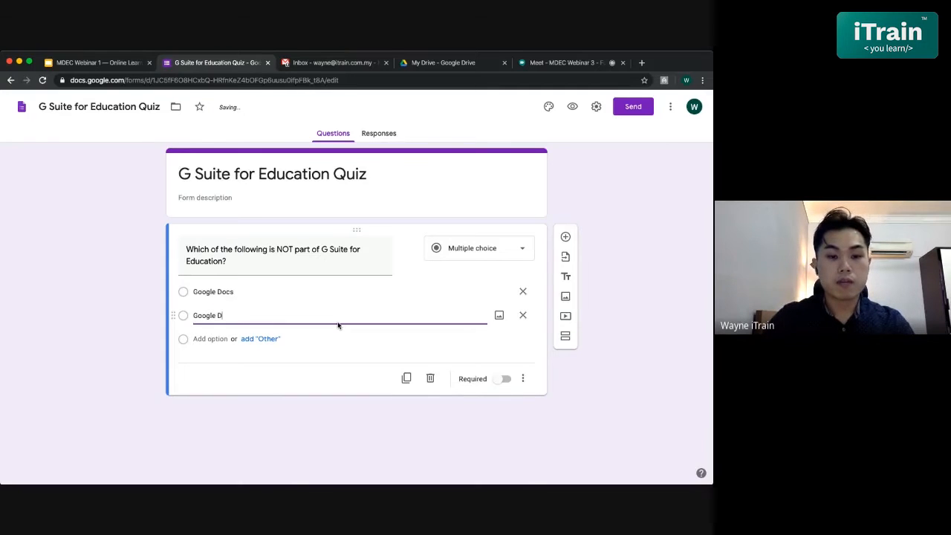
text(rive)
- Add "Google Forms" as the third answer option and "Microsoft PowerPoint" as the fourth
click(202, 339)
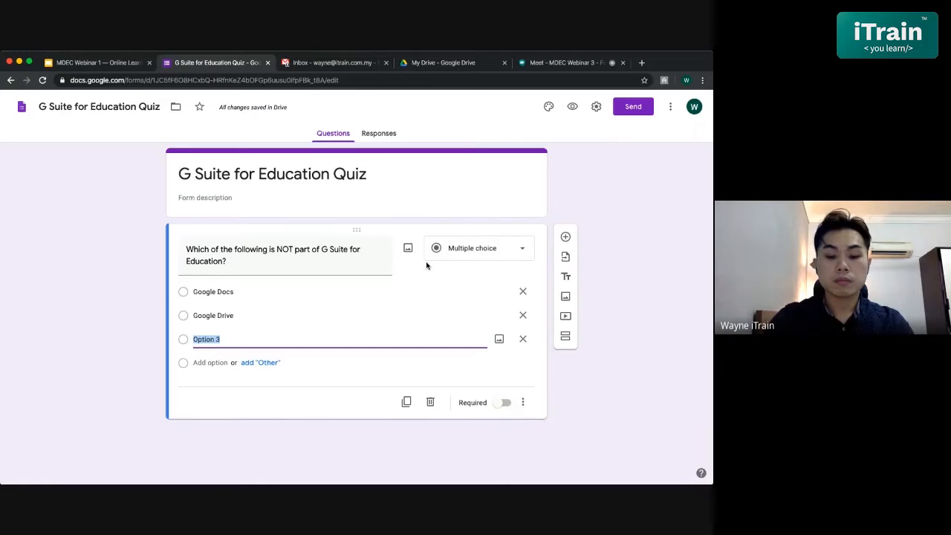
text(Go)
key(BackSpace)
key(BackSpace)
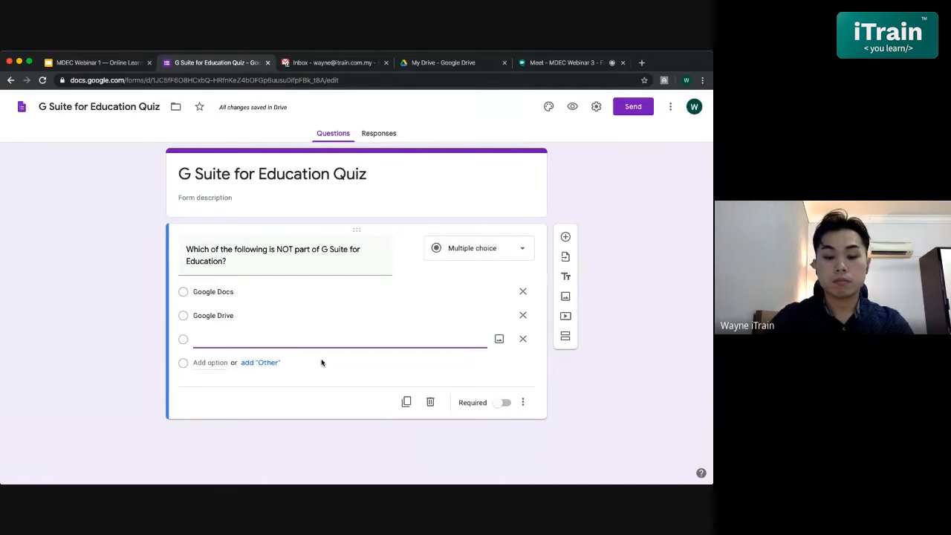
text(Googl)
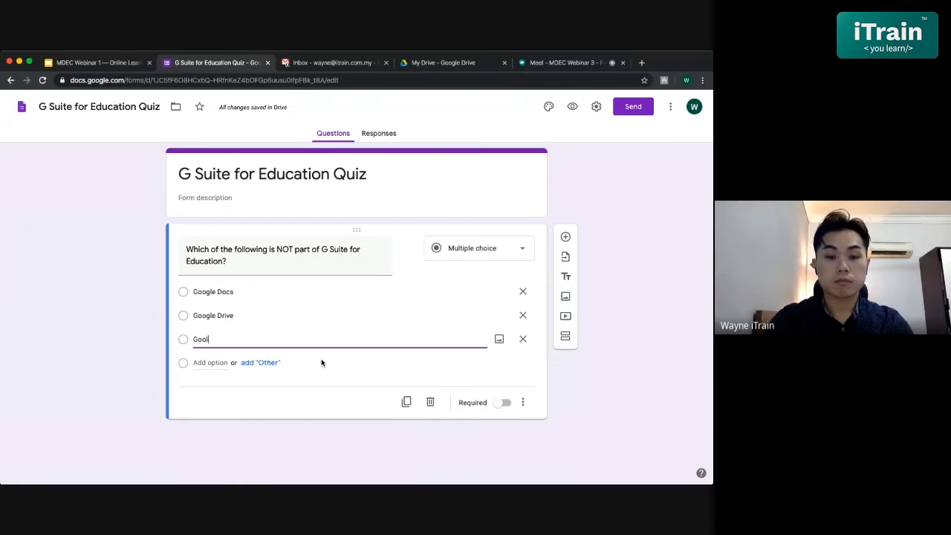
text(e Forms)
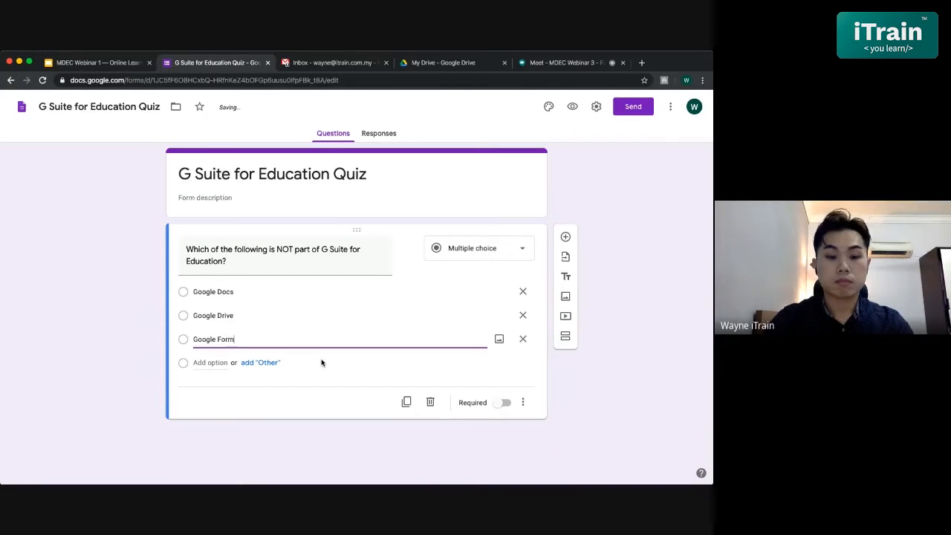
click(215, 363)
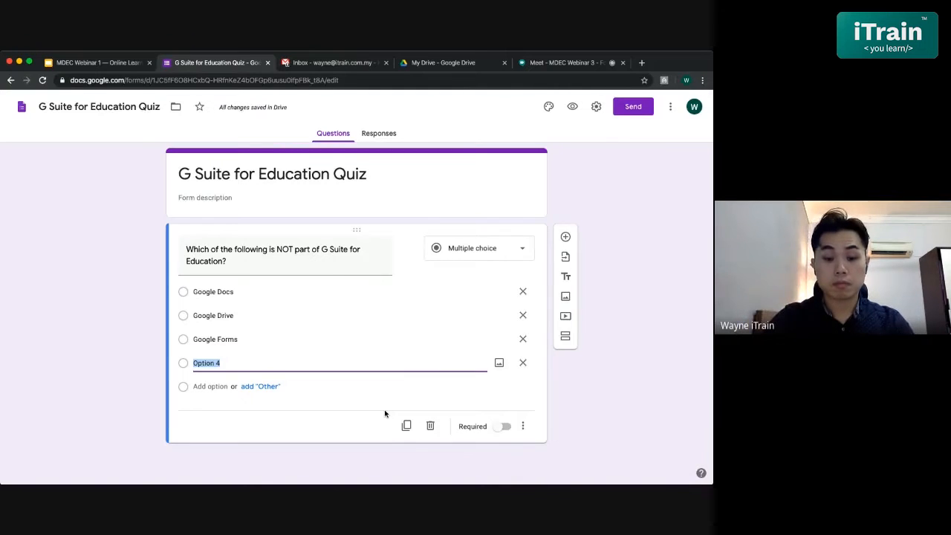
text(Mic)
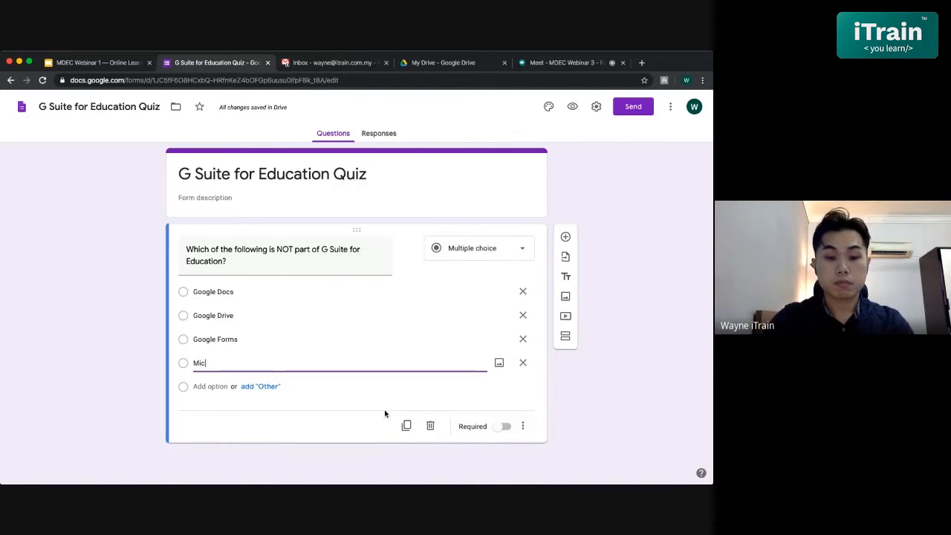
text(rosoft P)
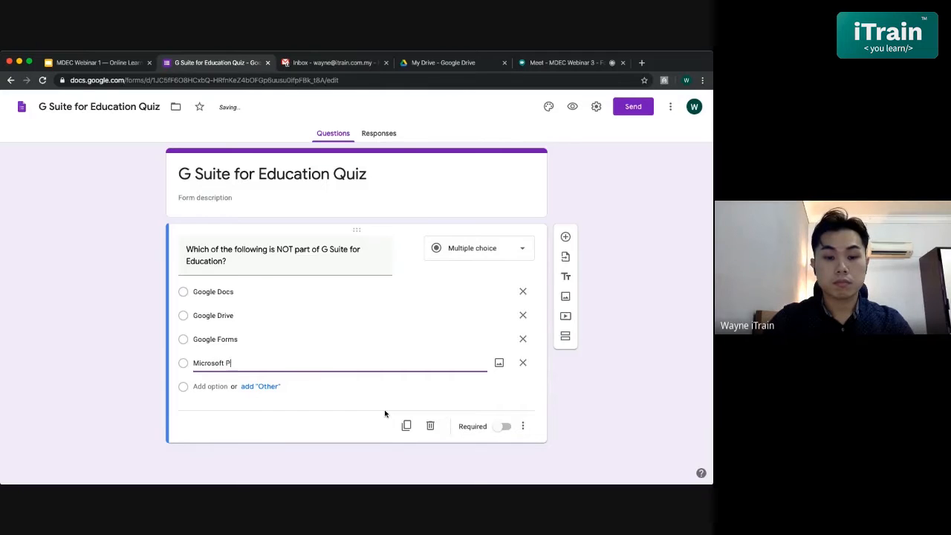
text(owerPoint)
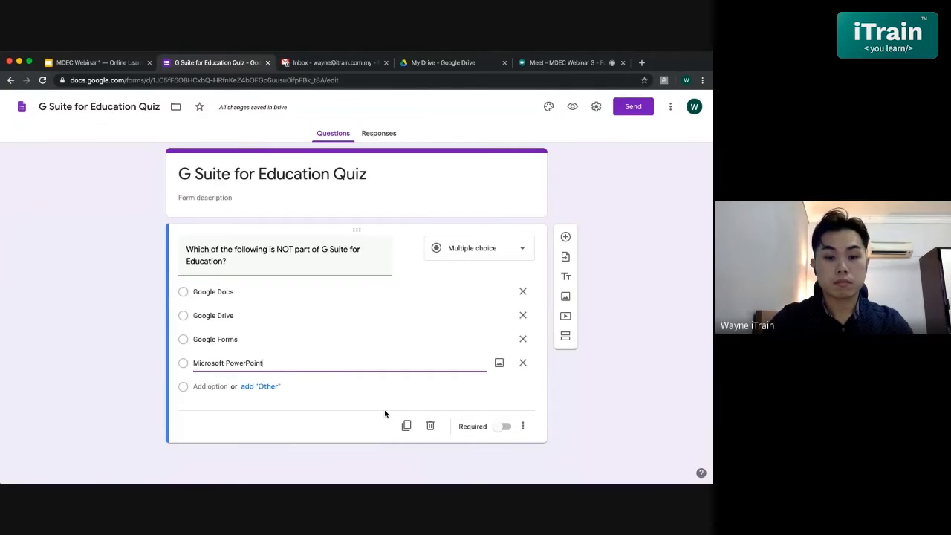
- Add "Google Drawings" as the question's fifth answer option
click(208, 387)
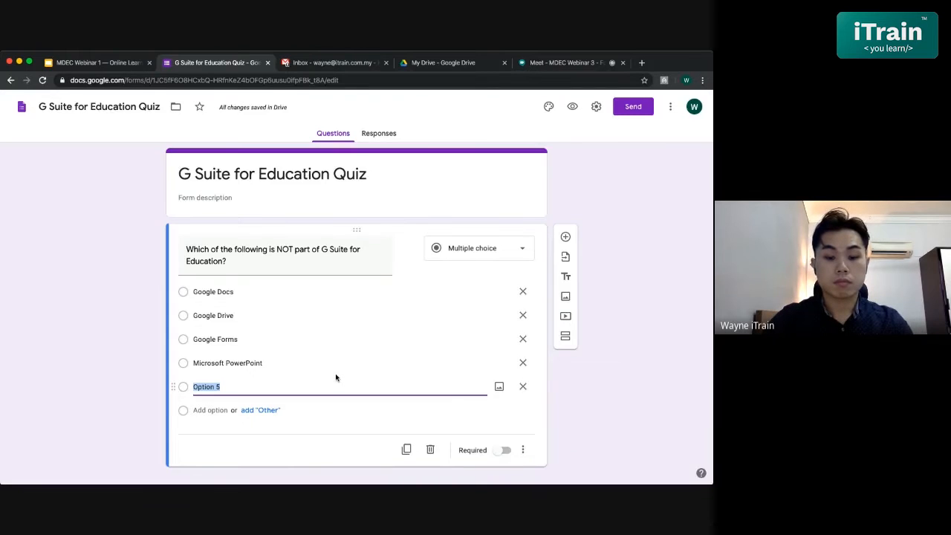
text(a)
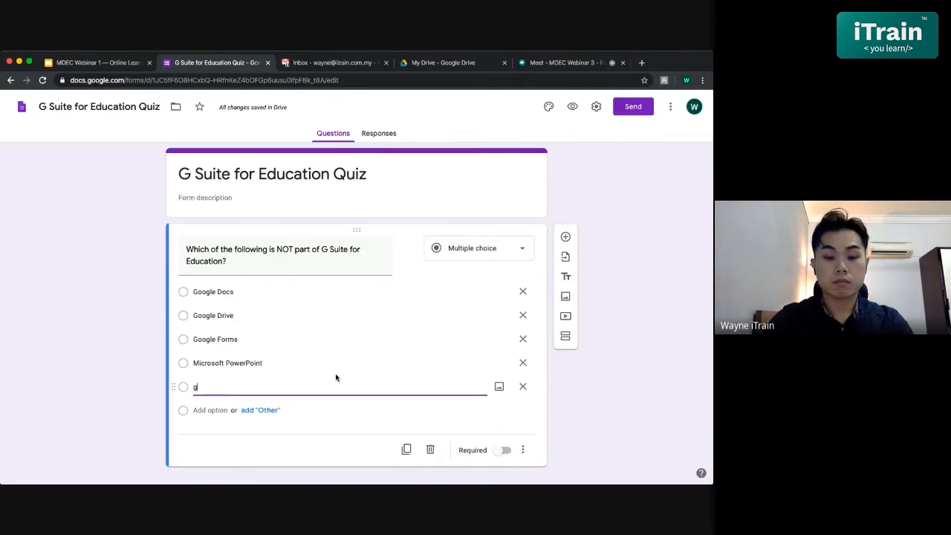
key(BackSpace)
text(Gmail)
key(BackSpace)
key(BackSpace)
key(BackSpace)
key(BackSpace)
text(oogle D)
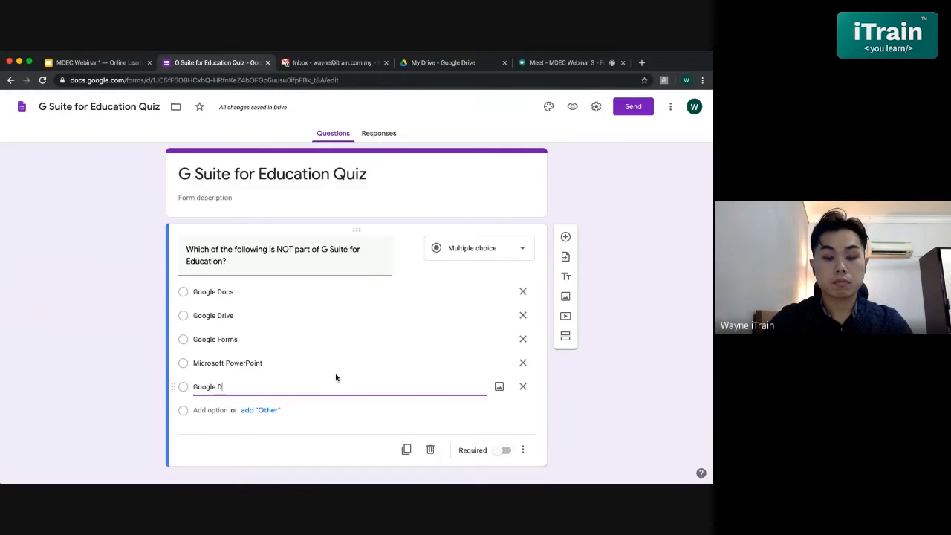
text(rawings)
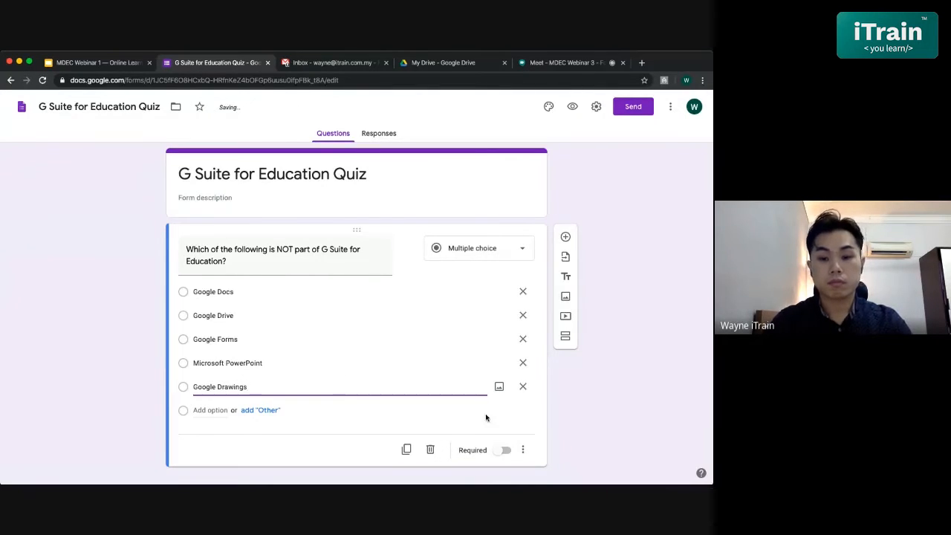
- Make the multiple choice question required
click(505, 427)
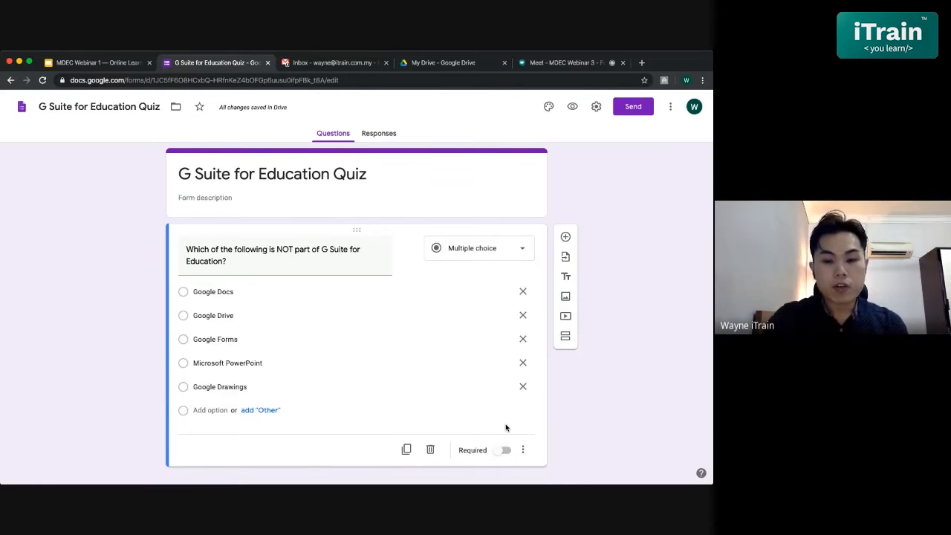
scroll(505, 427, down, 1)
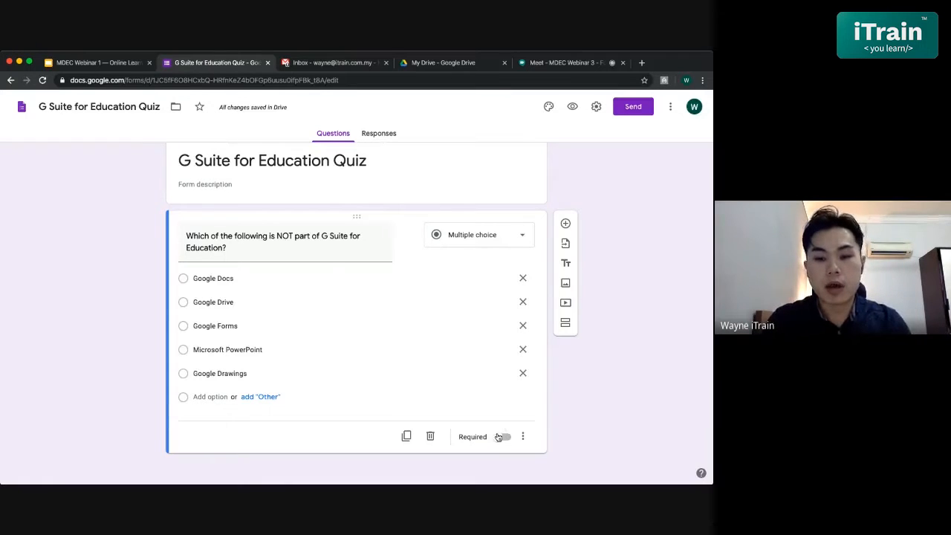
click(505, 440)
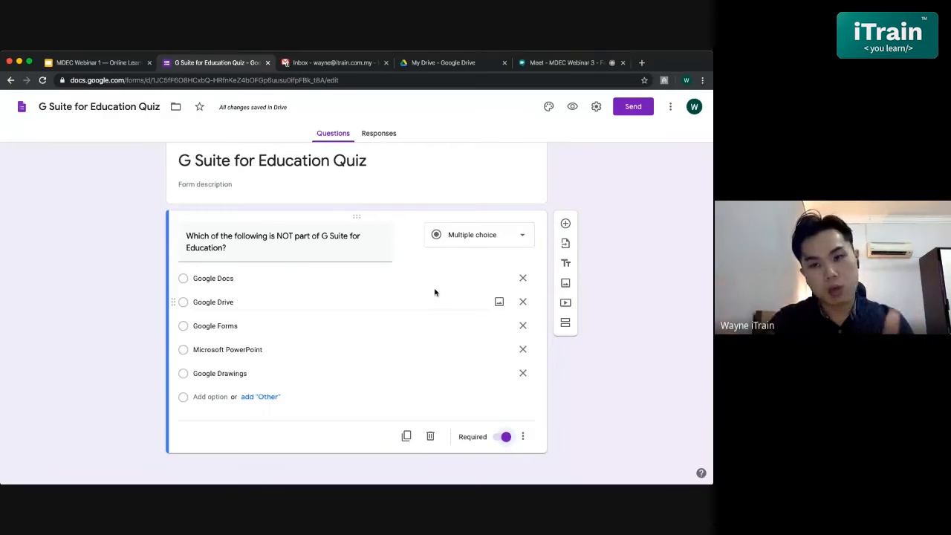
- In the form settings, make the form a quiz and set grades to release later, after manual review
click(594, 108)
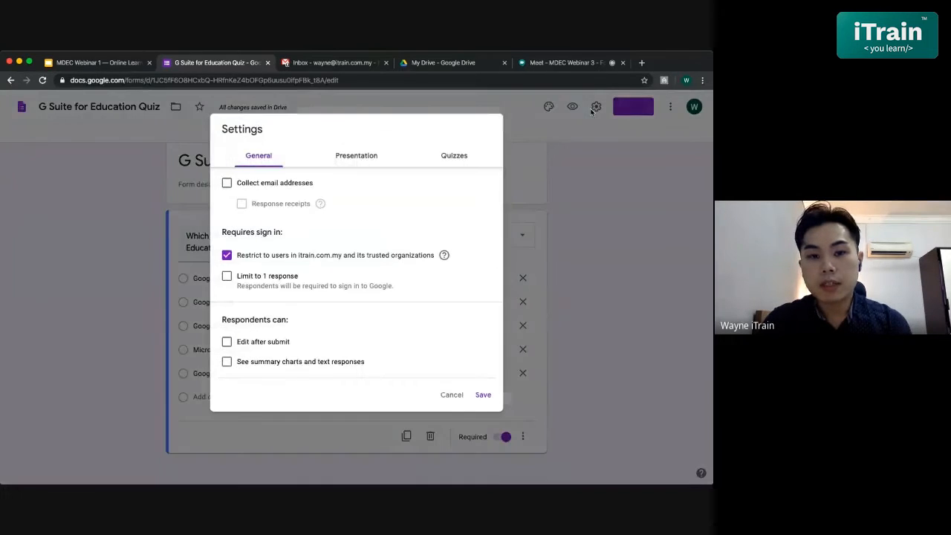
click(448, 157)
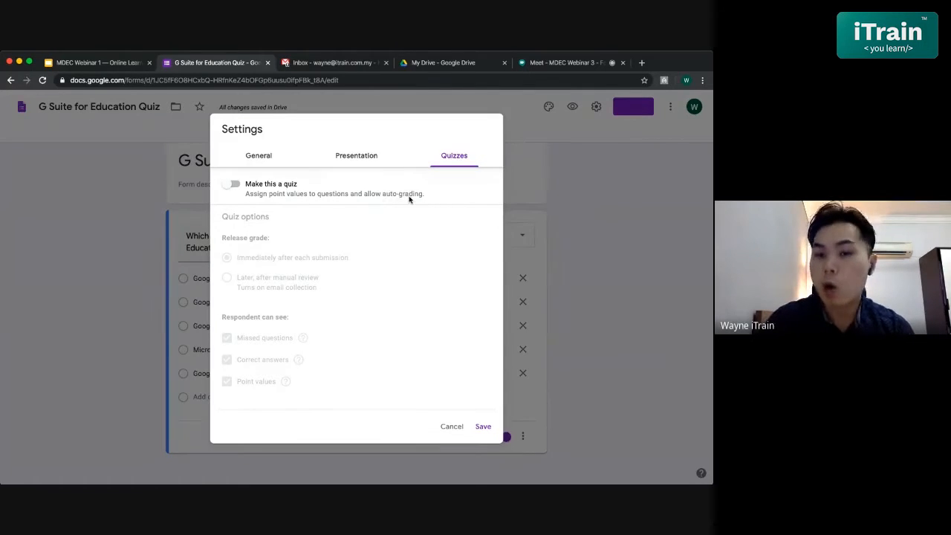
click(231, 187)
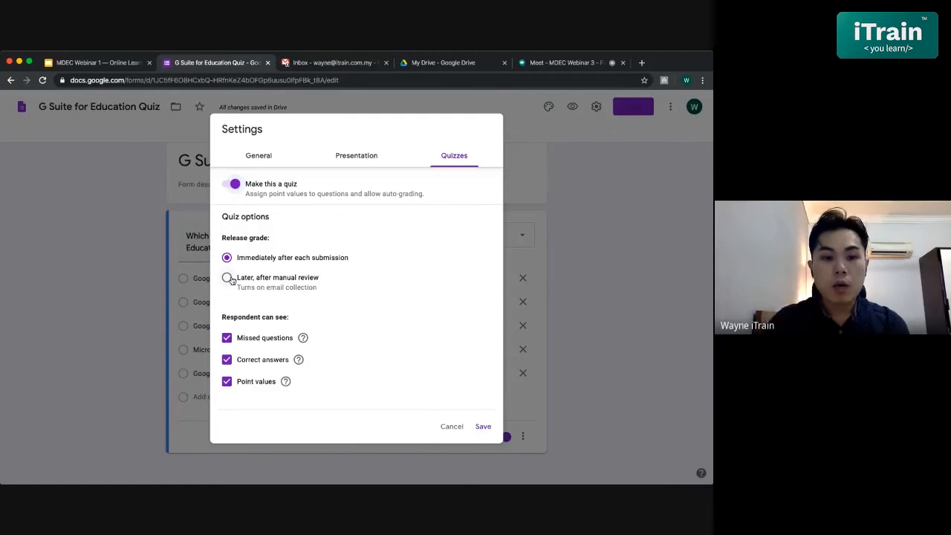
click(227, 277)
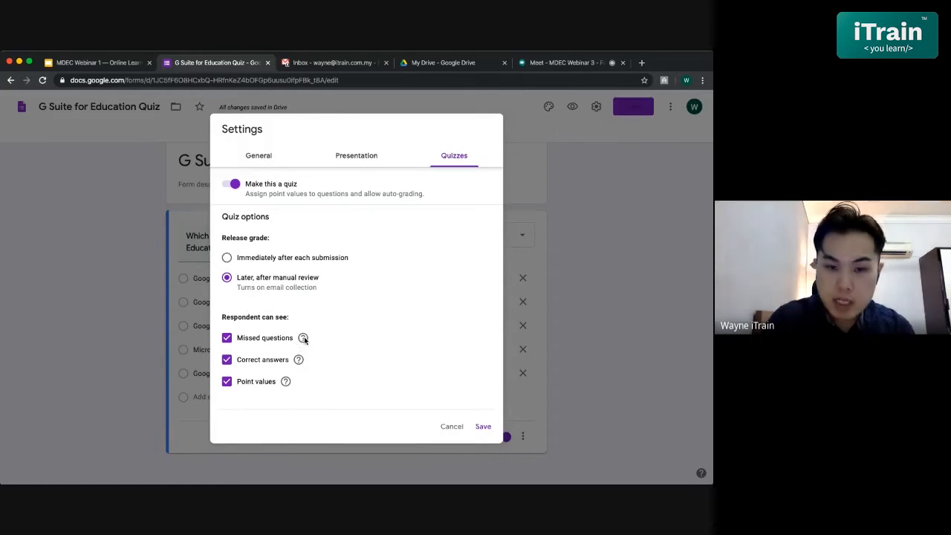
- Try hiding missed questions from respondents, then restore that quiz option
mouse_move(303, 339)
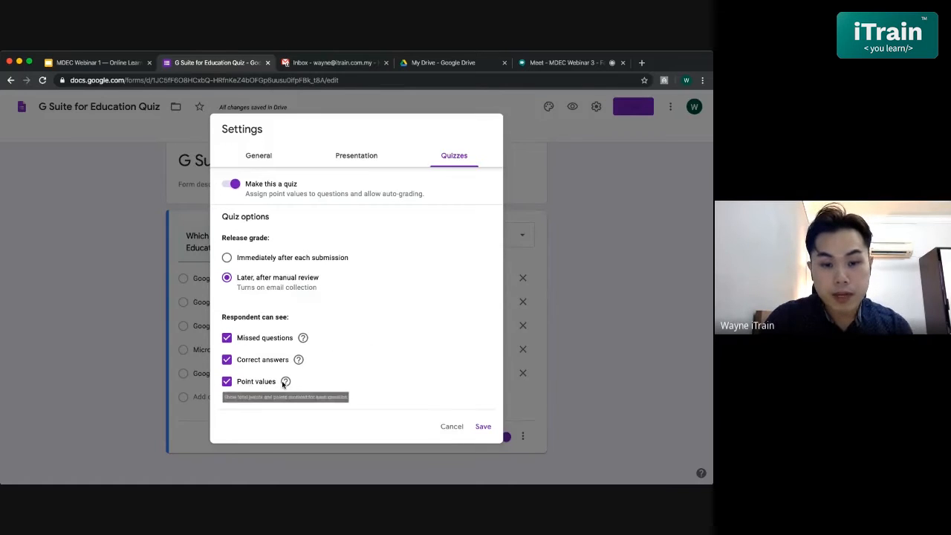
click(227, 338)
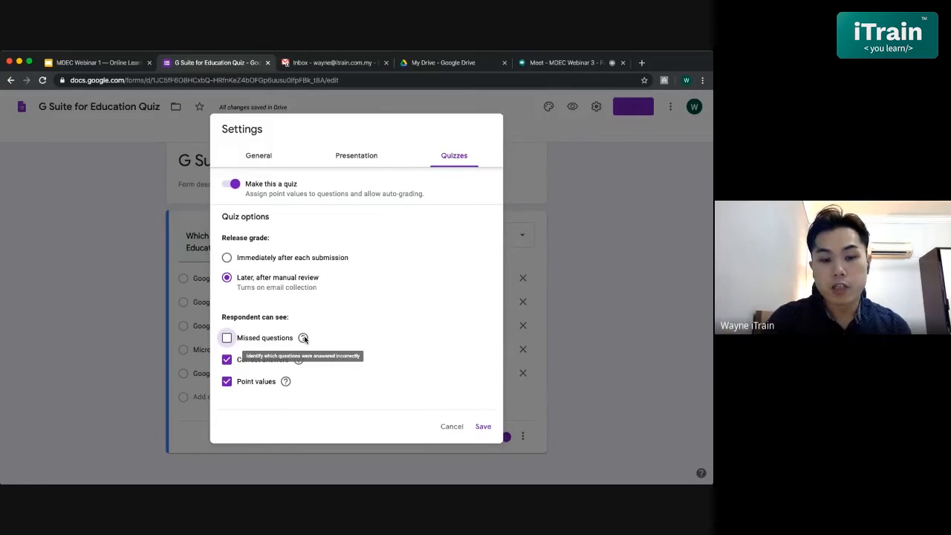
click(227, 340)
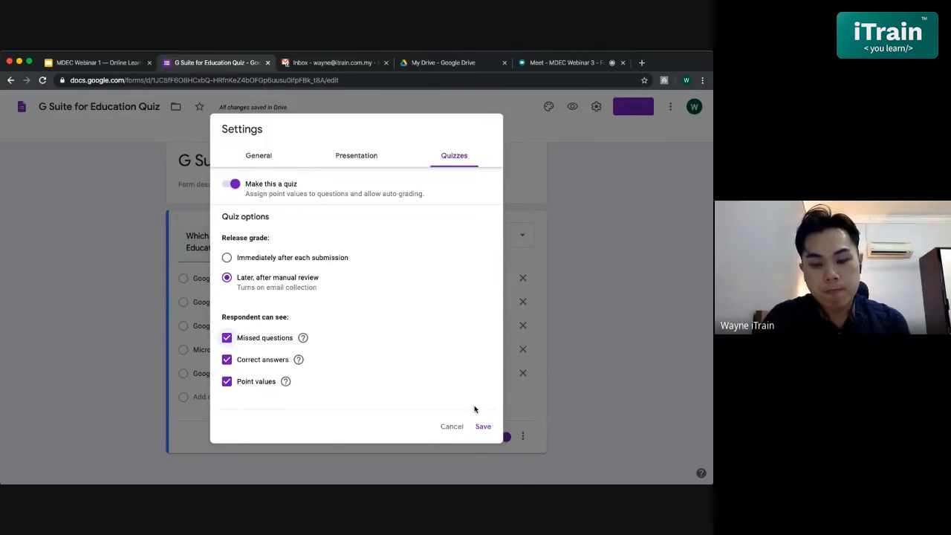
- In the general form settings, limit each respondent to 1 response
click(251, 159)
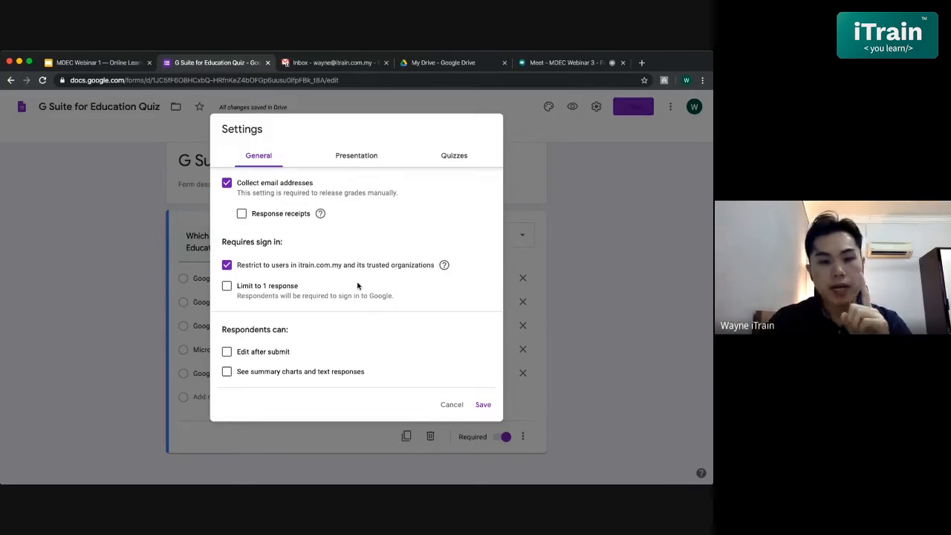
click(224, 288)
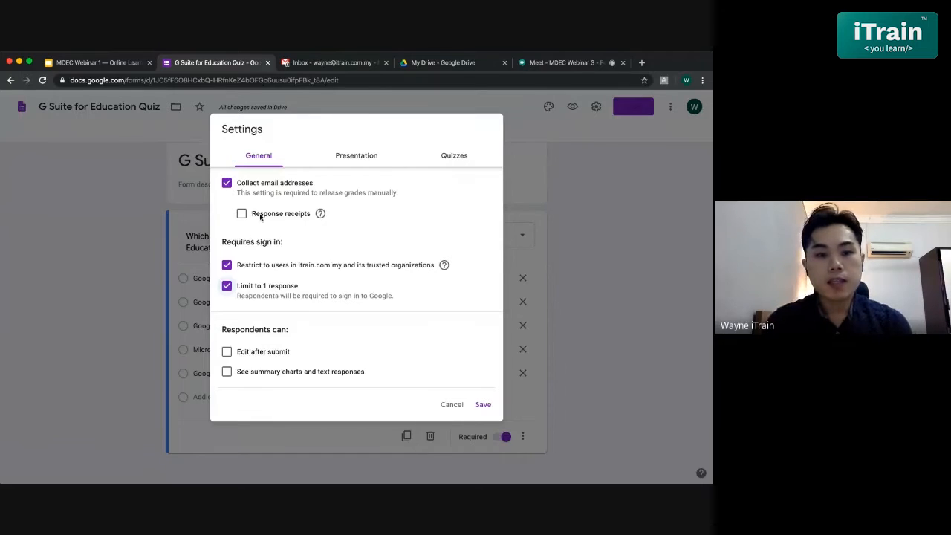
scroll(329, 243, up, 1)
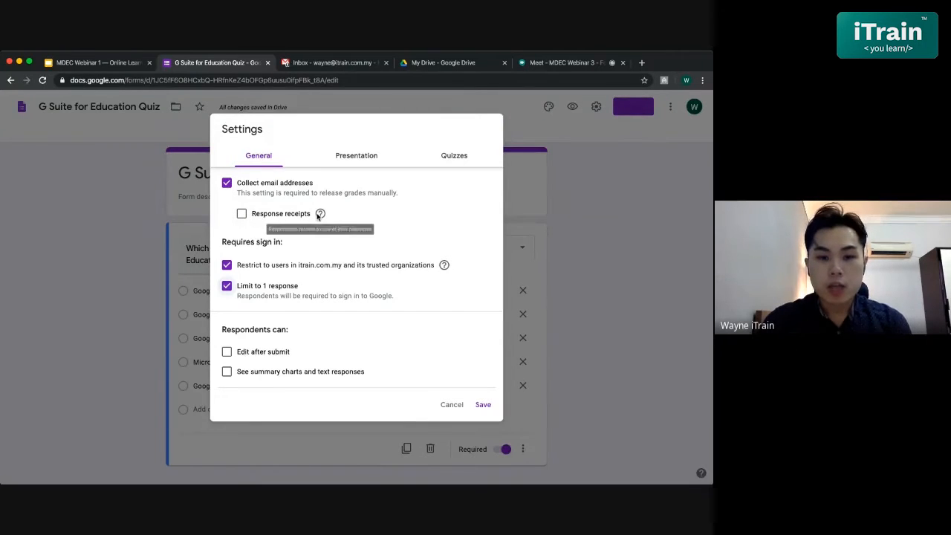
- Turn on response receipts and have them sent only if the respondent requests it
click(240, 214)
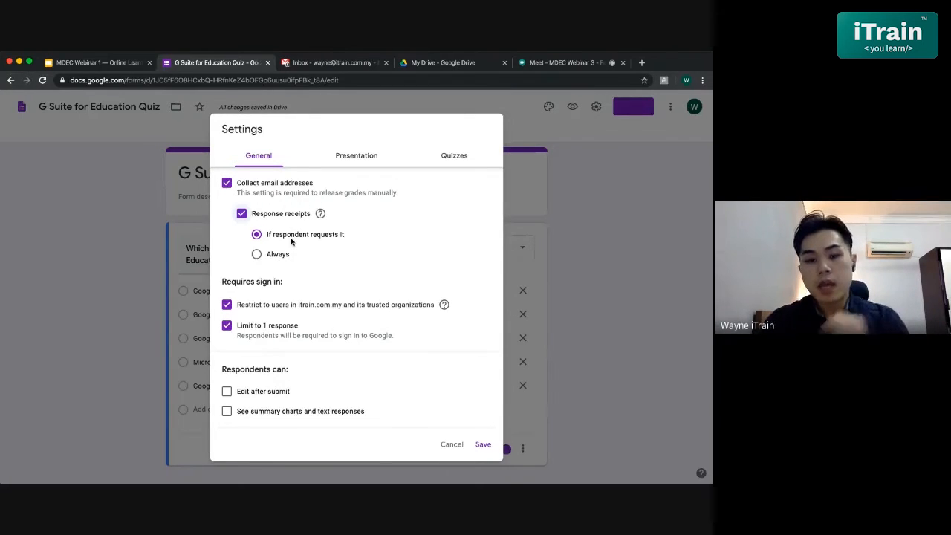
click(272, 255)
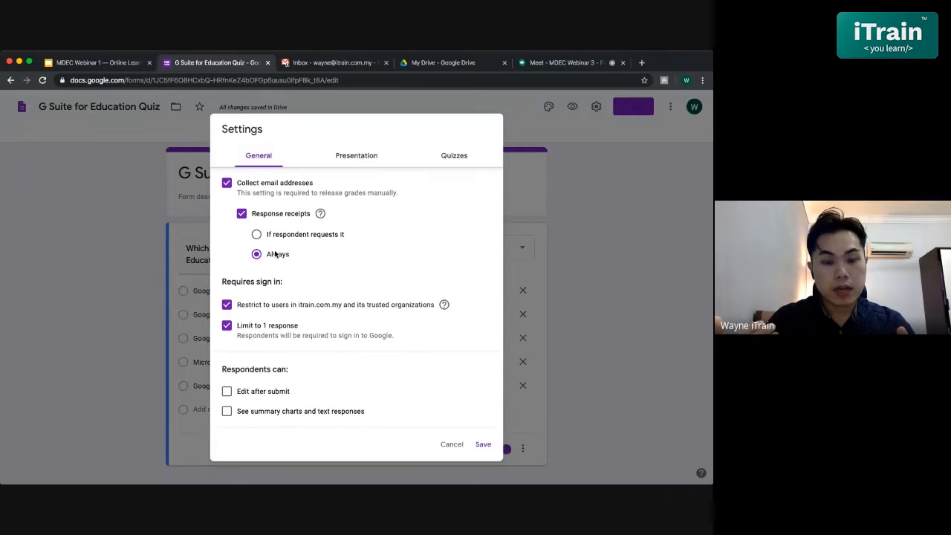
click(276, 235)
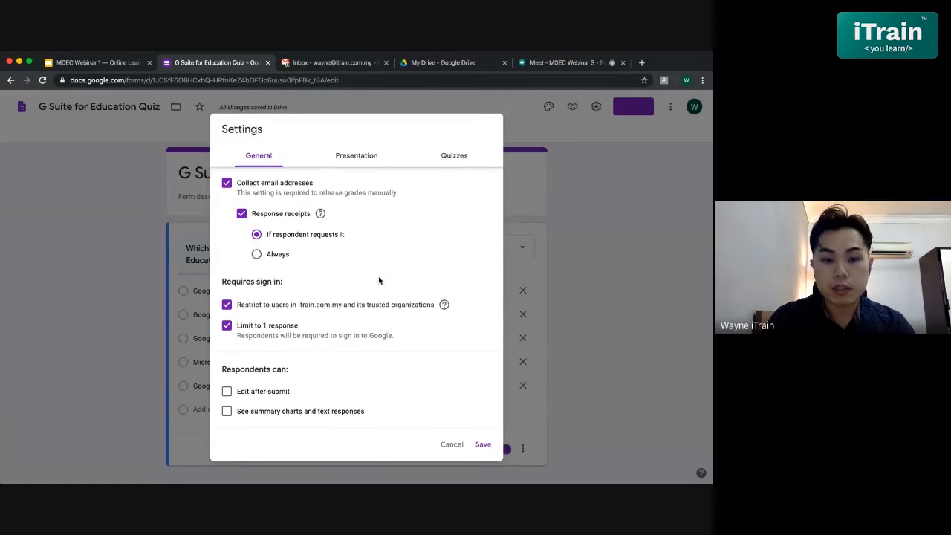
scroll(378, 279, down, 1)
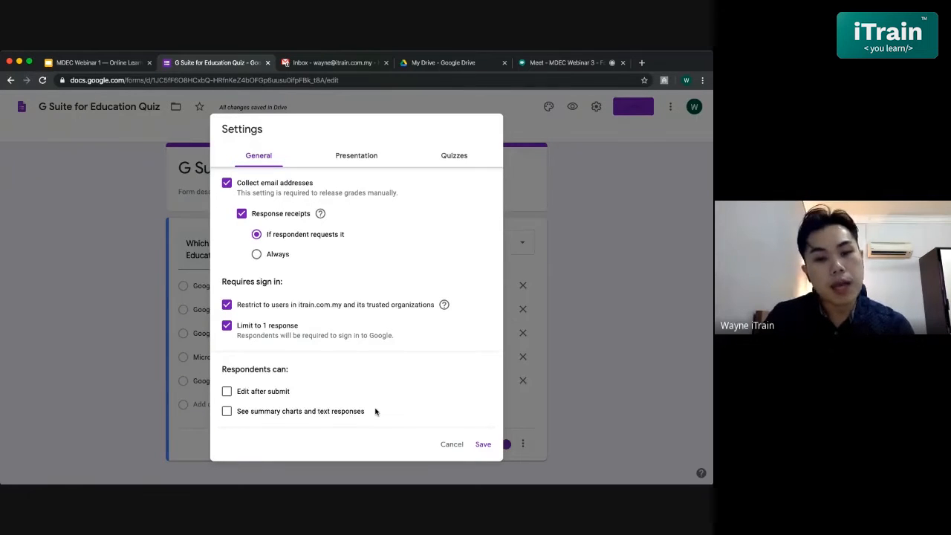
scroll(308, 370, up, 1)
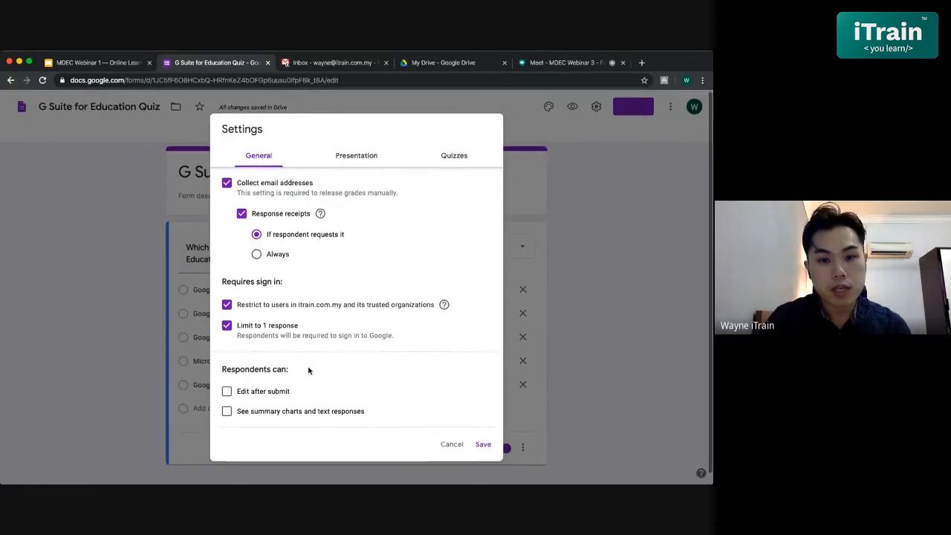
- Shuffle the question order and set the confirmation message to "Quiz has been submitted. You will receive your results after the review."
click(355, 158)
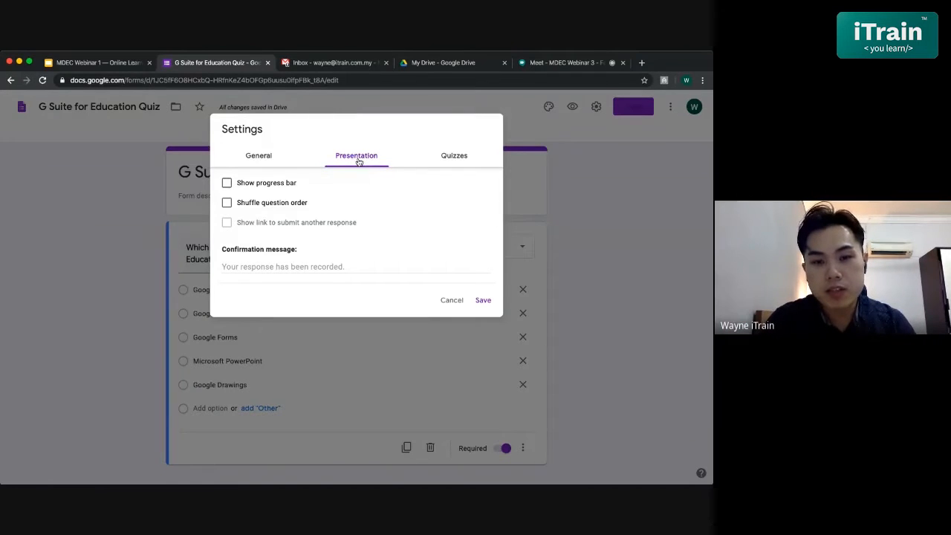
click(227, 202)
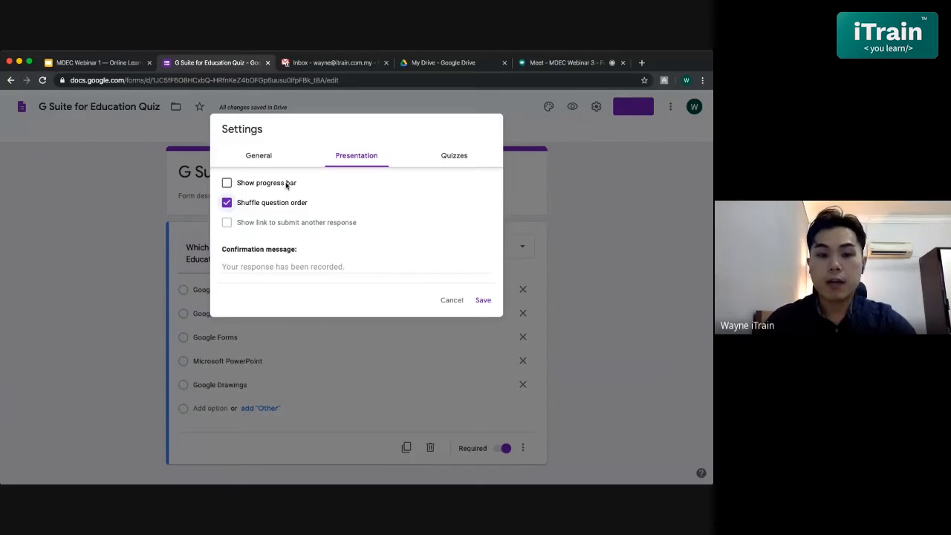
click(274, 267)
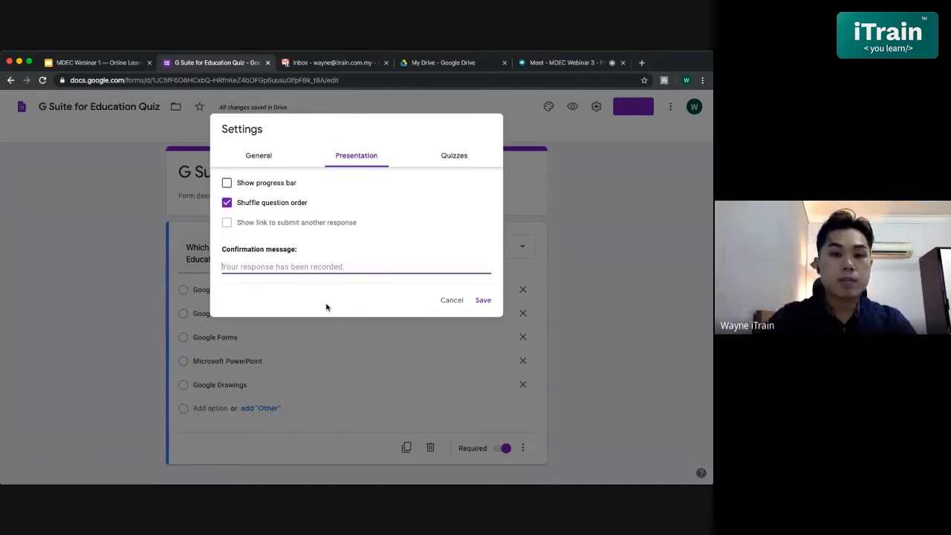
text(Qui)
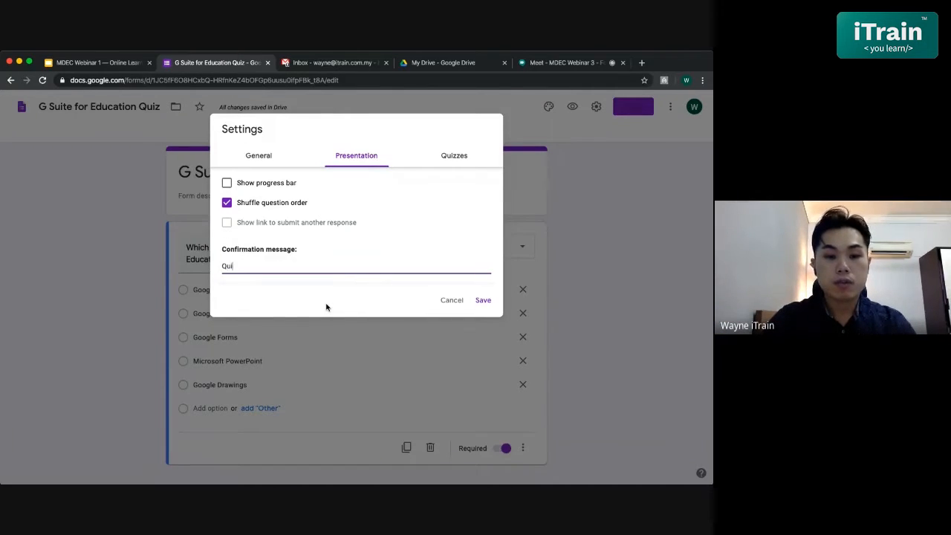
text(z)
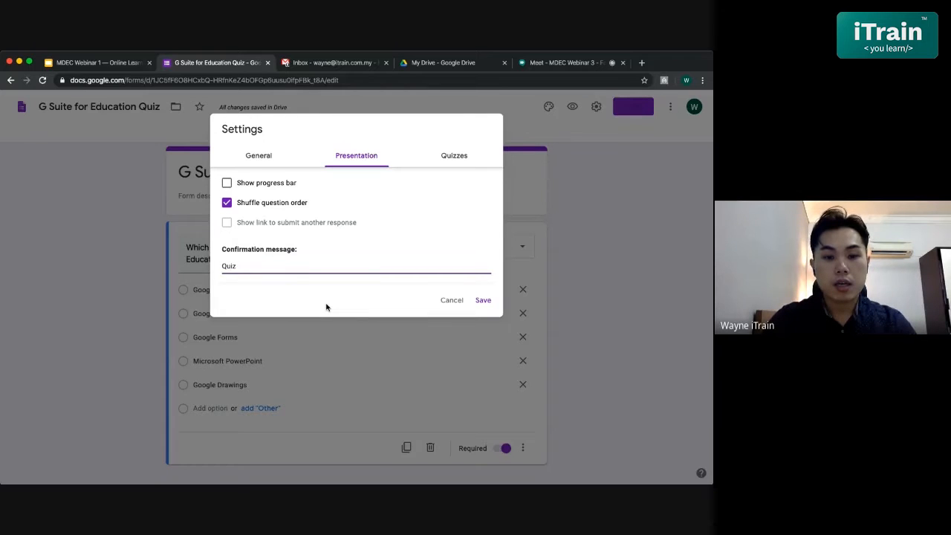
text( has been submit)
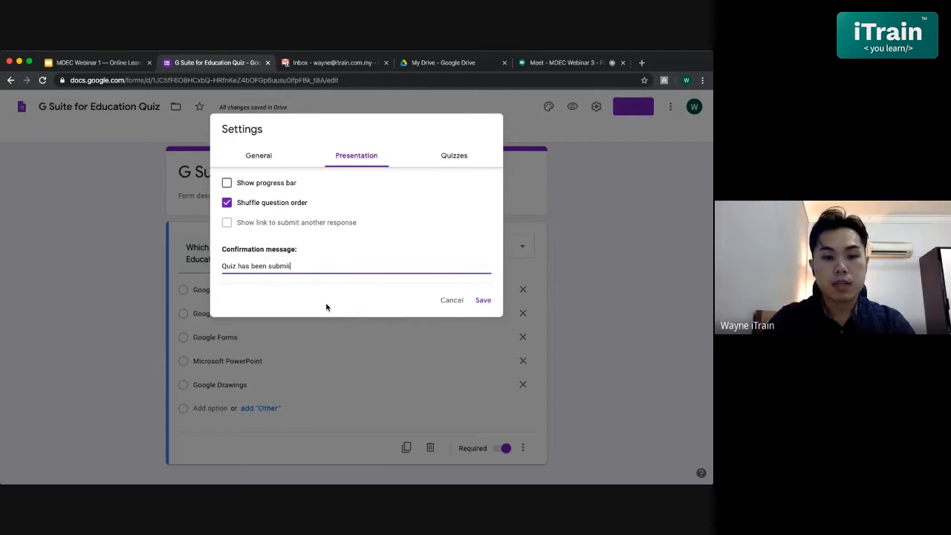
text(ted)
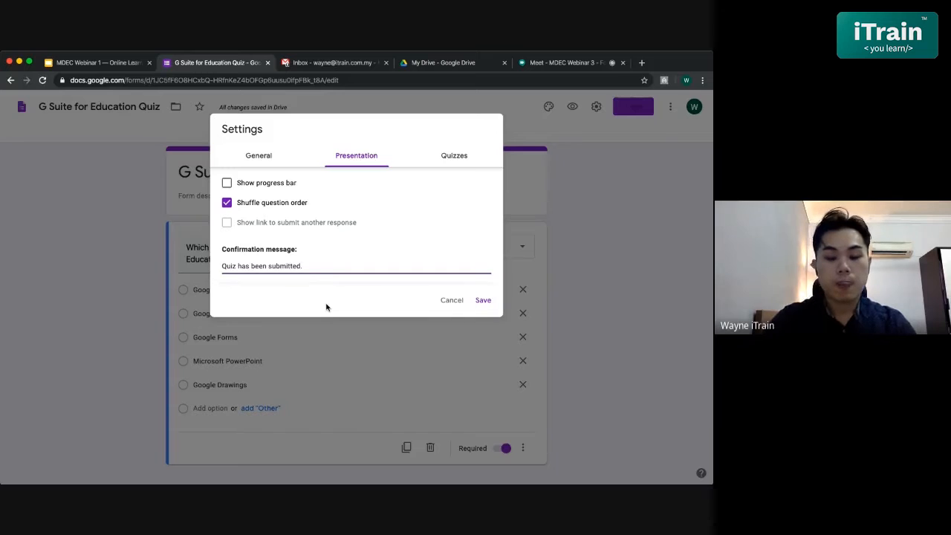
text(. You will )
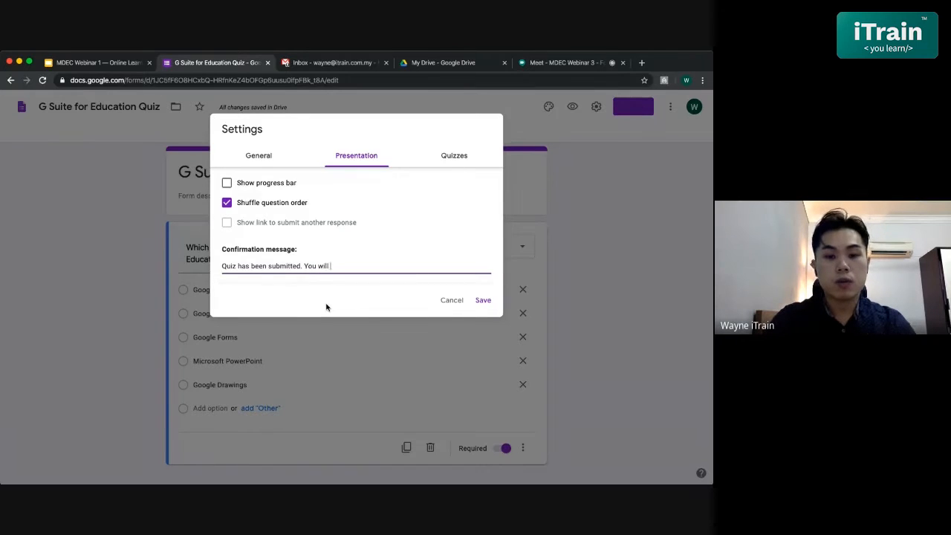
text(receive your )
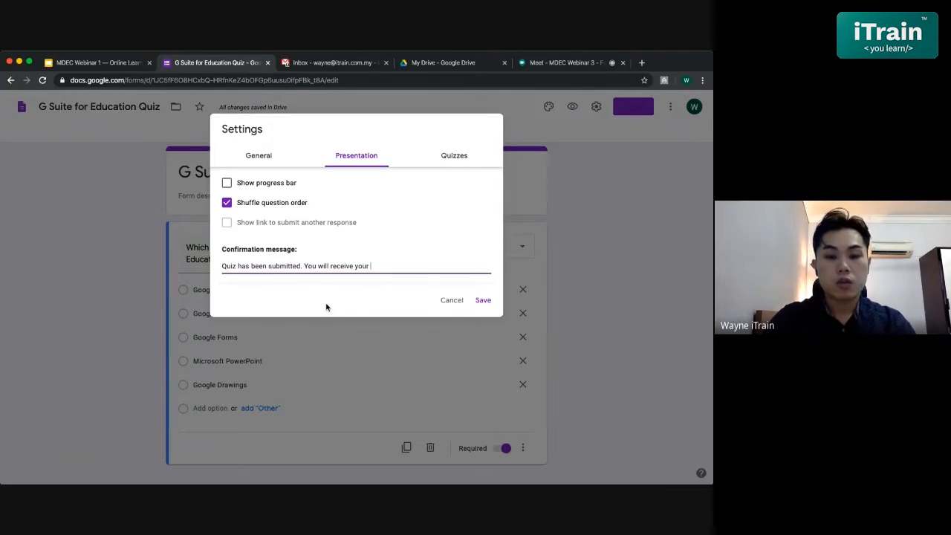
text(resu)
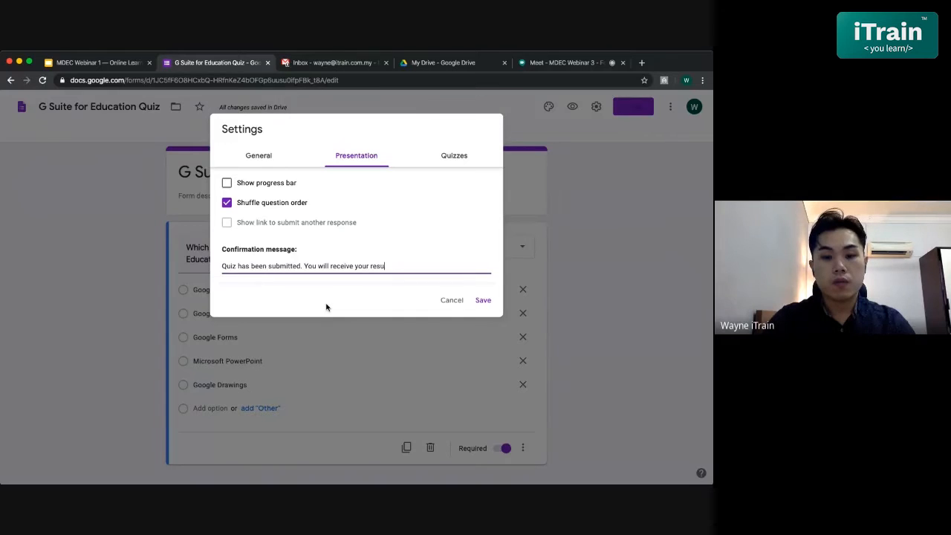
text(lts after )
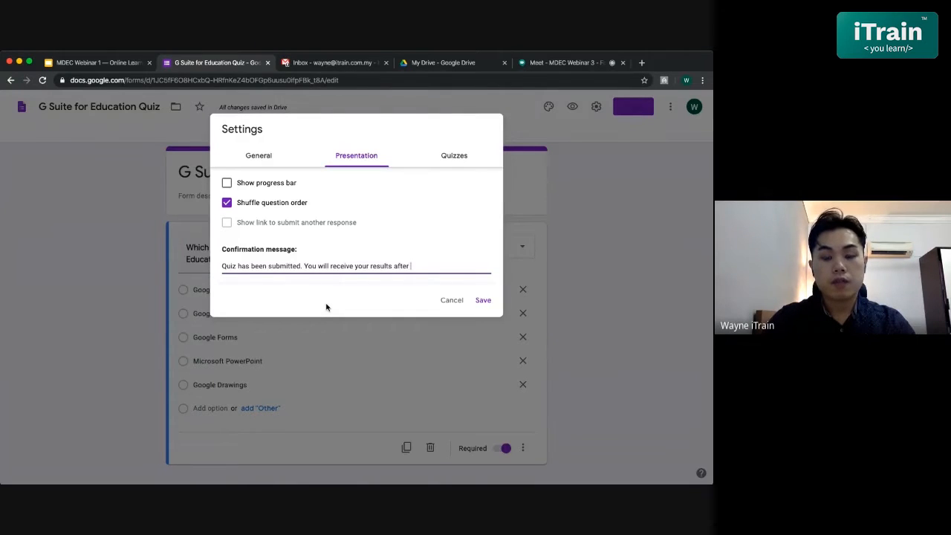
text(the review)
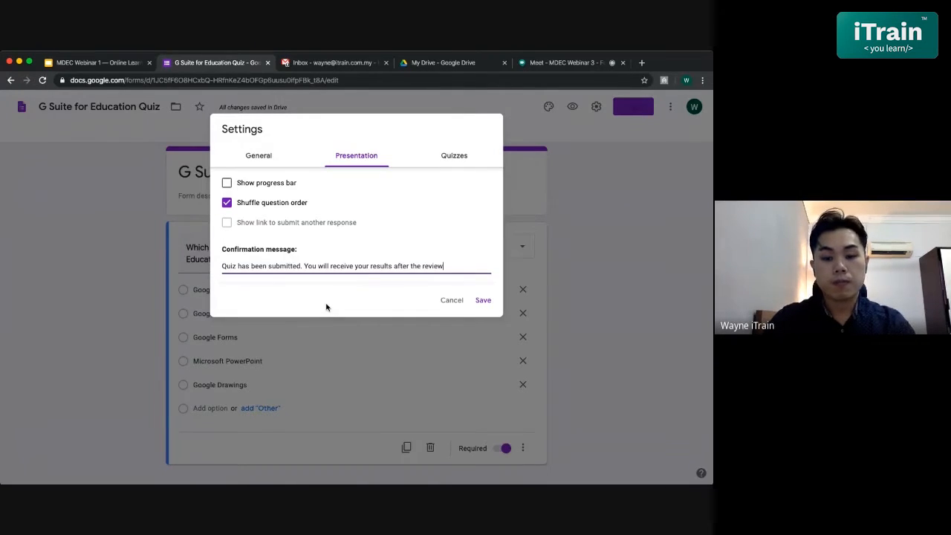
text(.)
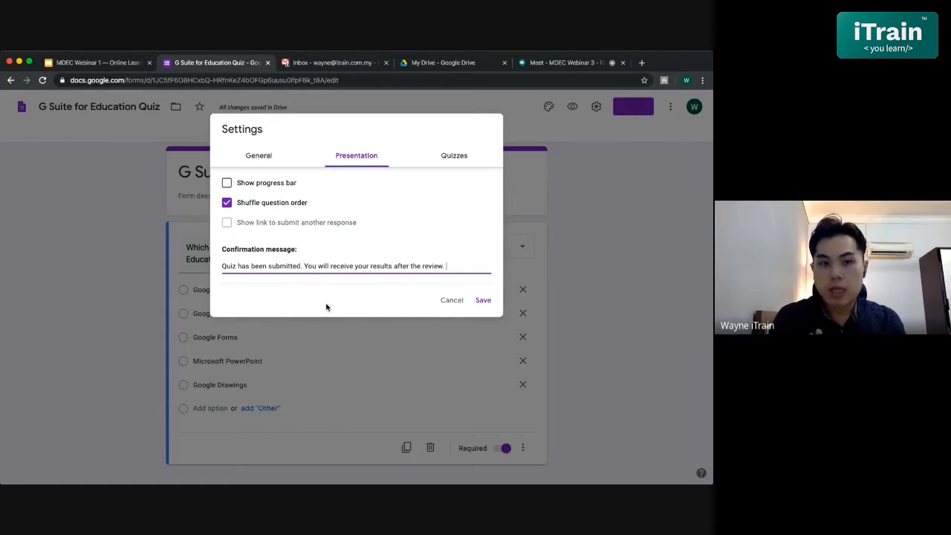
- Review the quiz, presentation and general settings once more and save the form settings
click(443, 170)
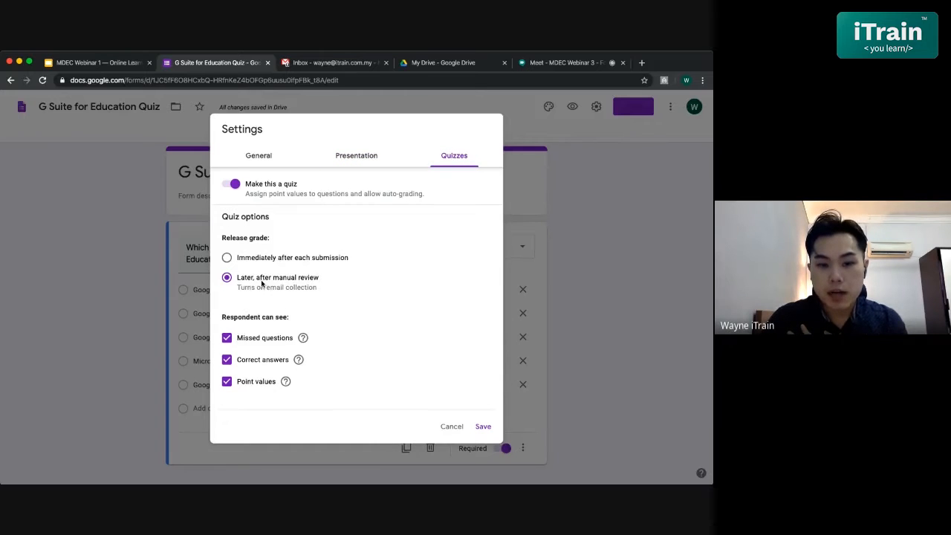
click(358, 160)
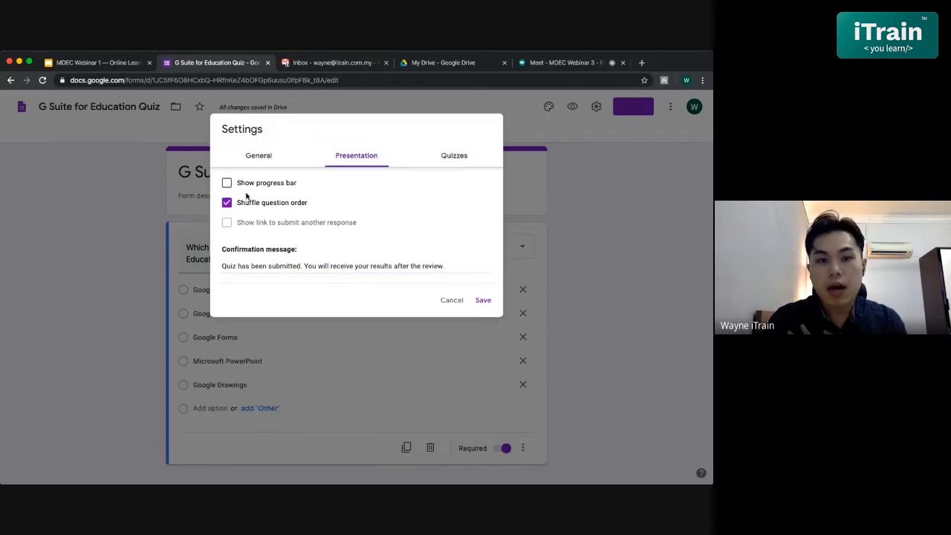
click(243, 154)
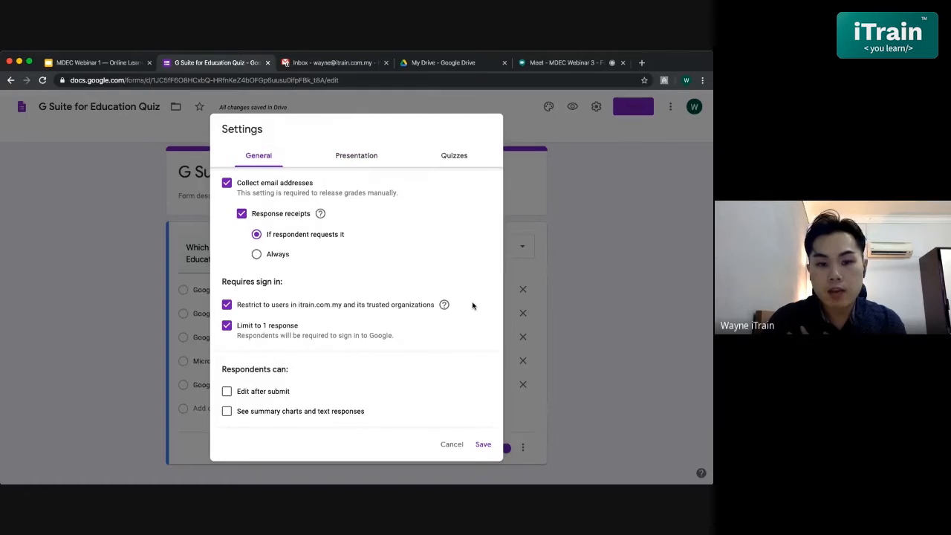
click(483, 444)
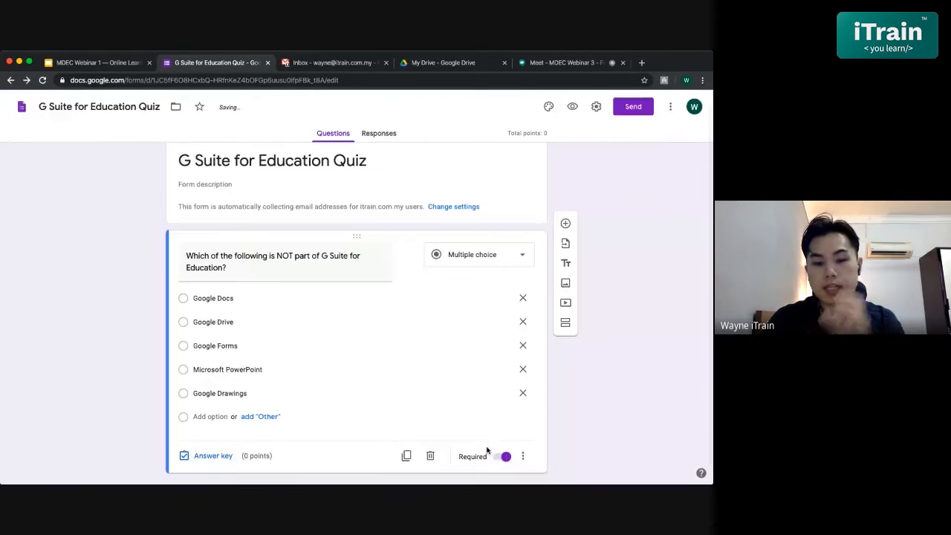
- In the question's answer key, assign 1 point and mark "Microsoft PowerPoint" as the correct answer
scroll(572, 375, down, 1)
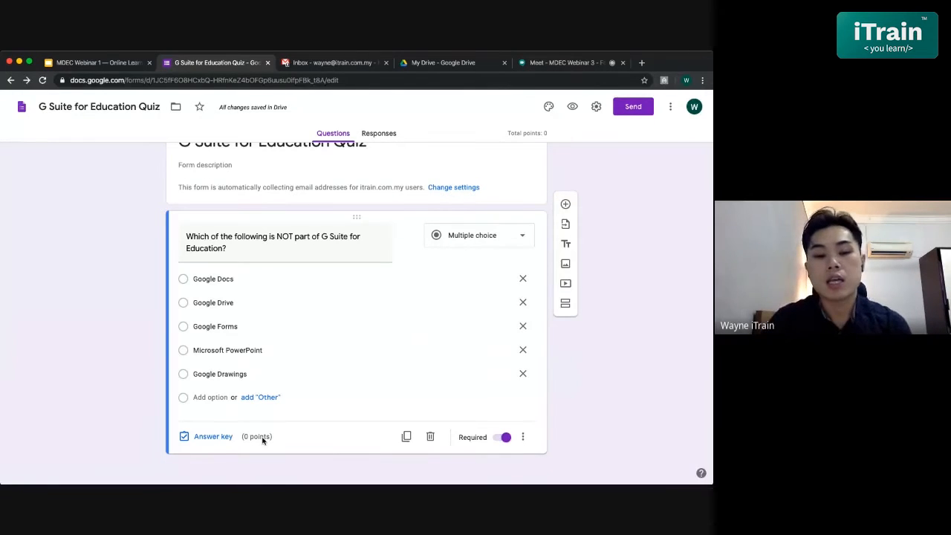
click(209, 437)
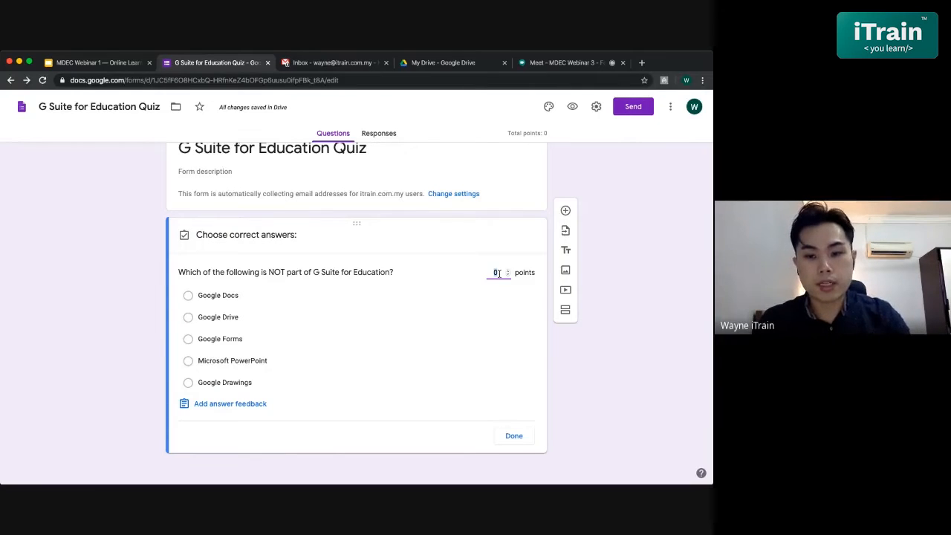
text(1)
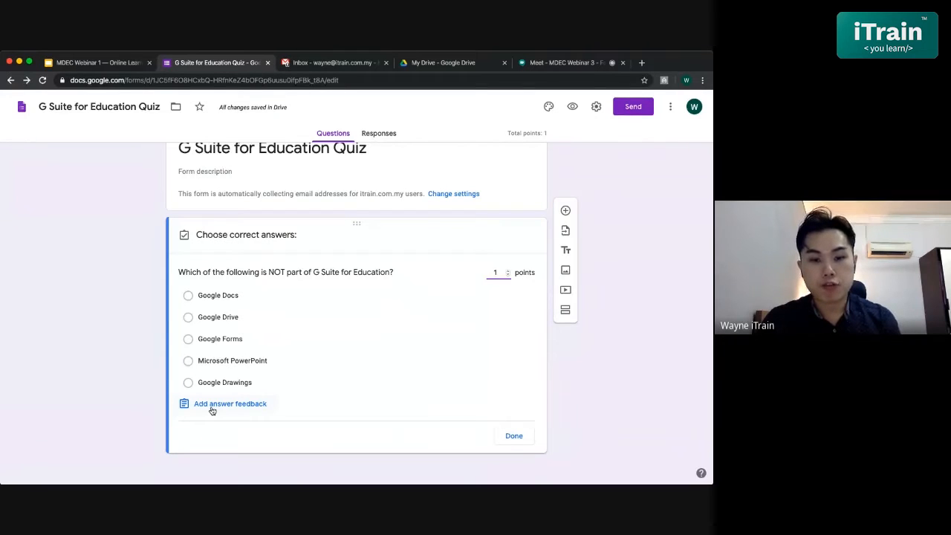
click(189, 361)
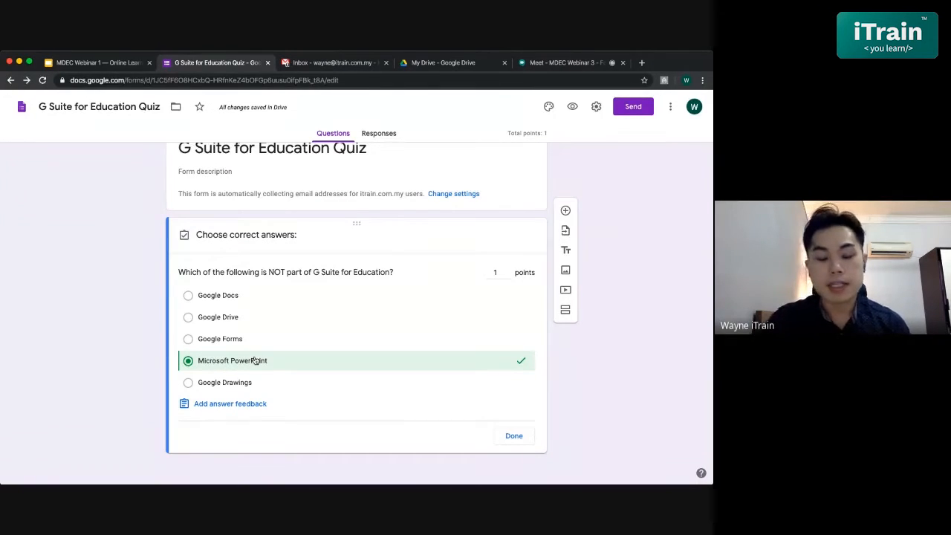
- Try marking "Google Forms" and "Google Drive" as additional correct answers, then unmark both
click(208, 341)
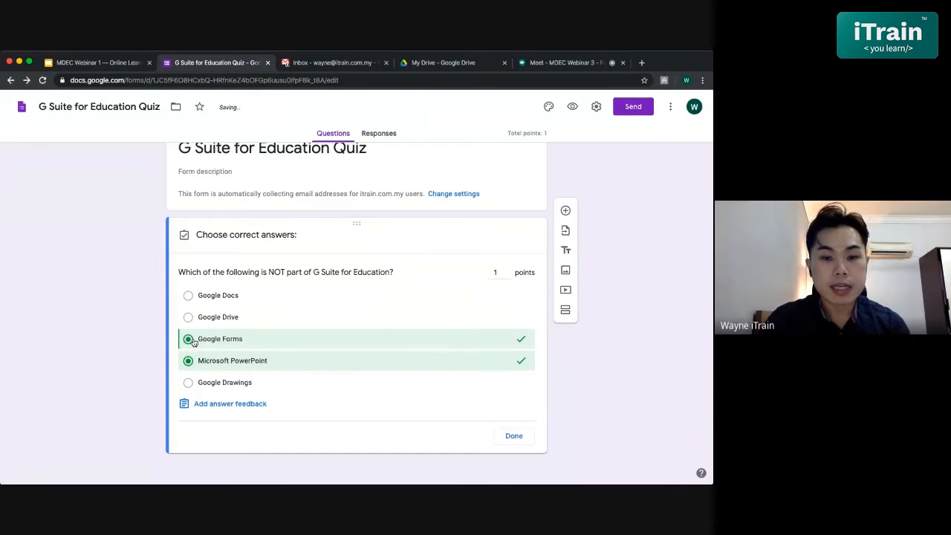
click(201, 316)
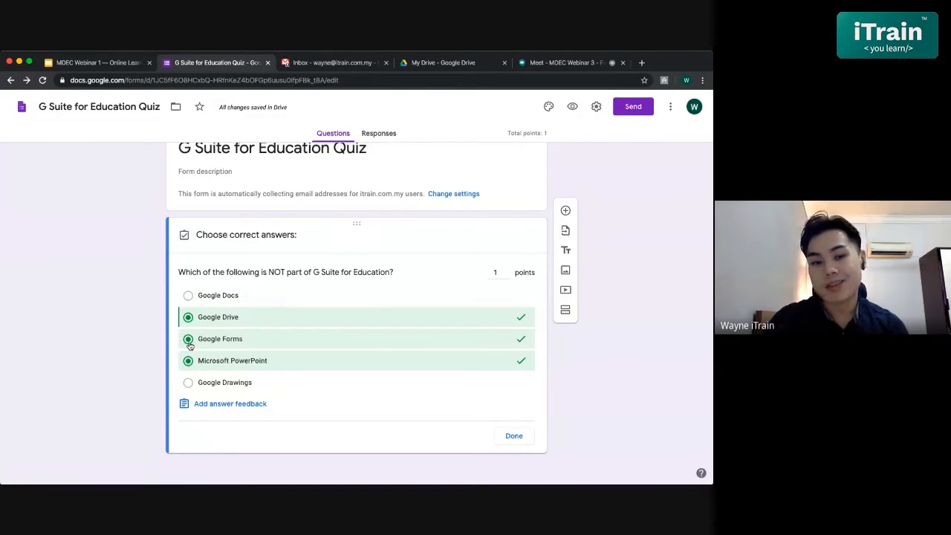
click(190, 343)
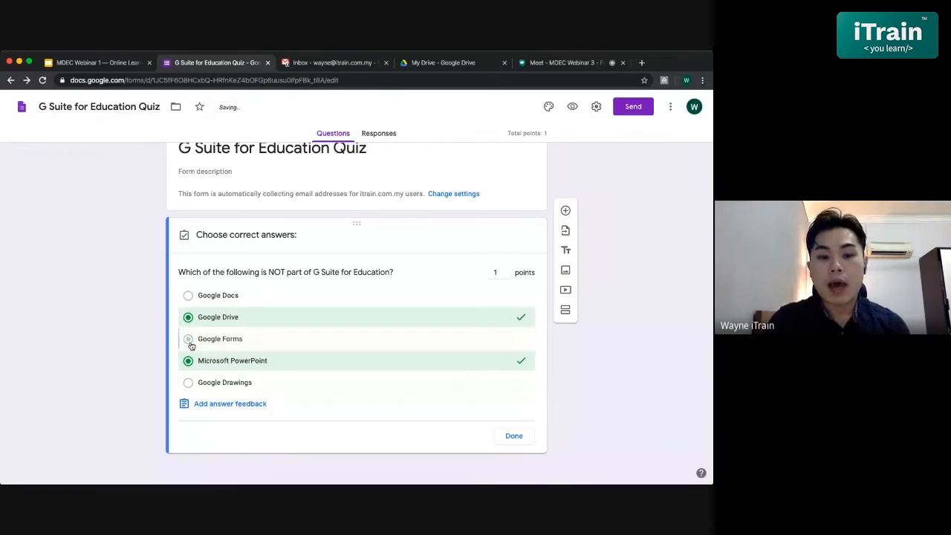
click(190, 318)
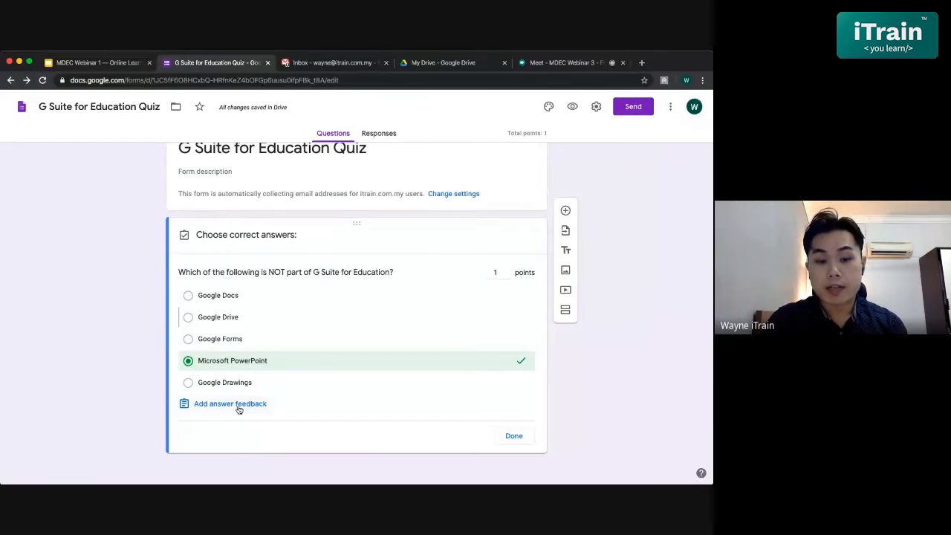
- Add feedback for incorrect answers reading "Sorry, wrong answer. Microsoft PowerPoint isn't part of Google for Education."
click(236, 406)
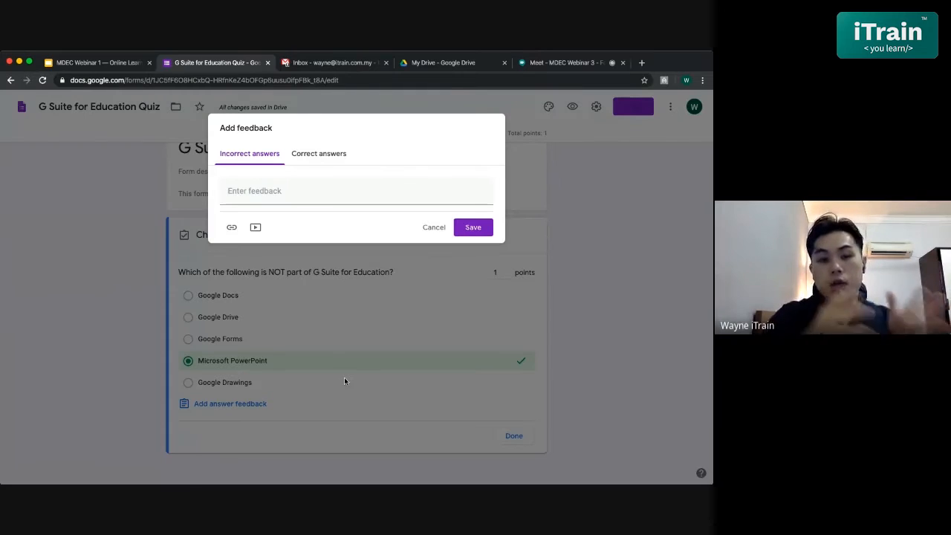
click(296, 198)
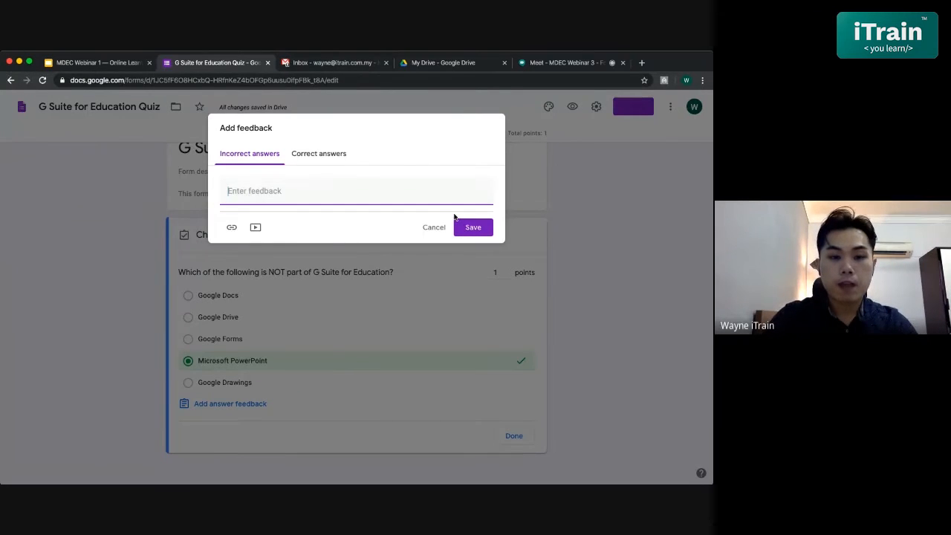
text(So)
key(BackSpace)
key(BackSpace)
text(Sorry)
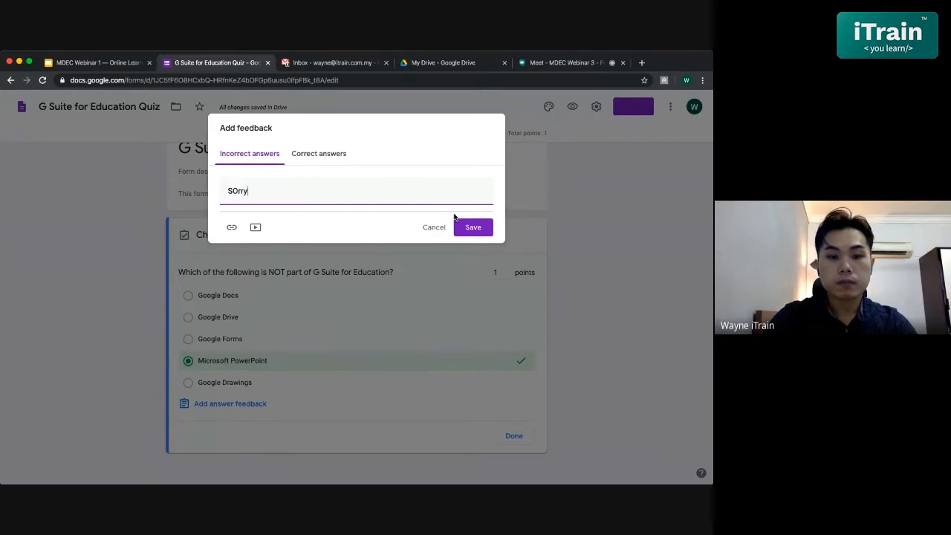
key(BackSpace)
key(BackSpace)
key(BackSpace)
text(rry,)
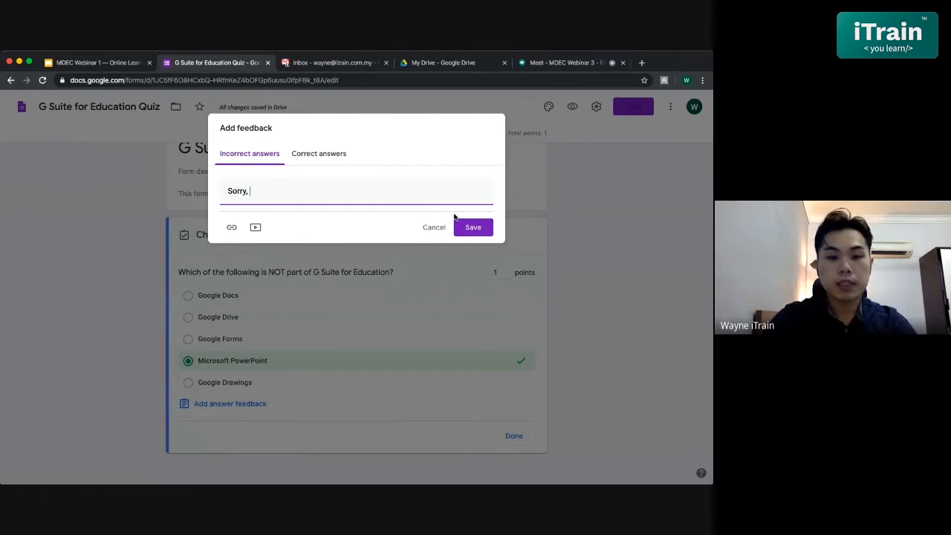
text( wrong answer. )
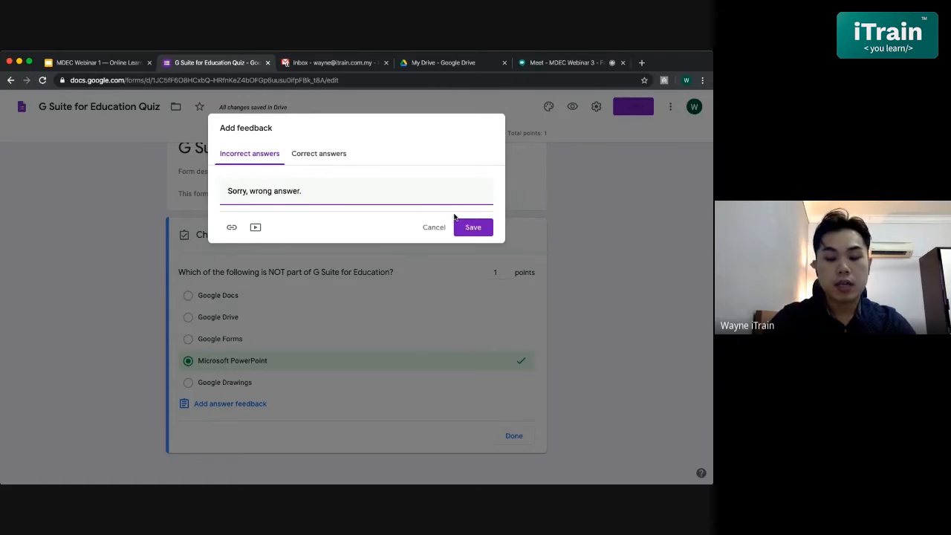
text(Microsoft Po)
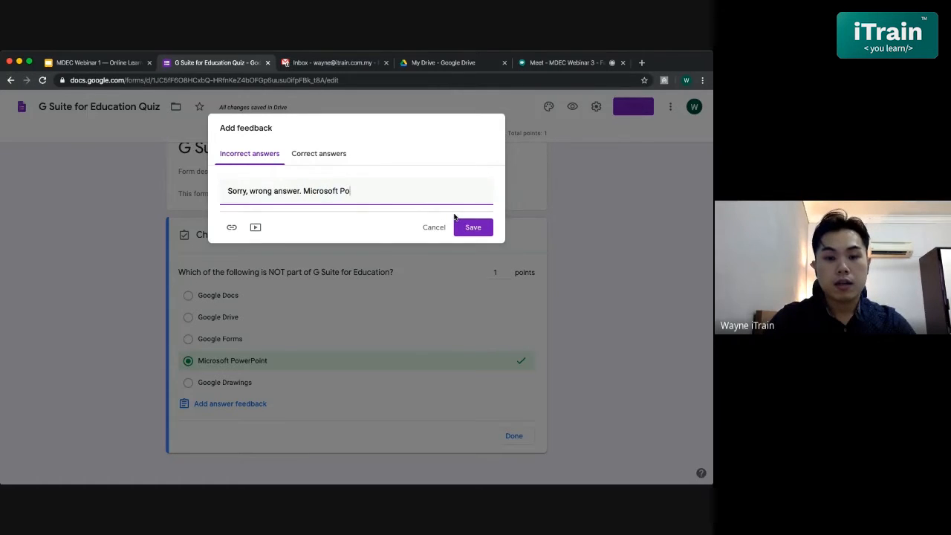
text(werPo)
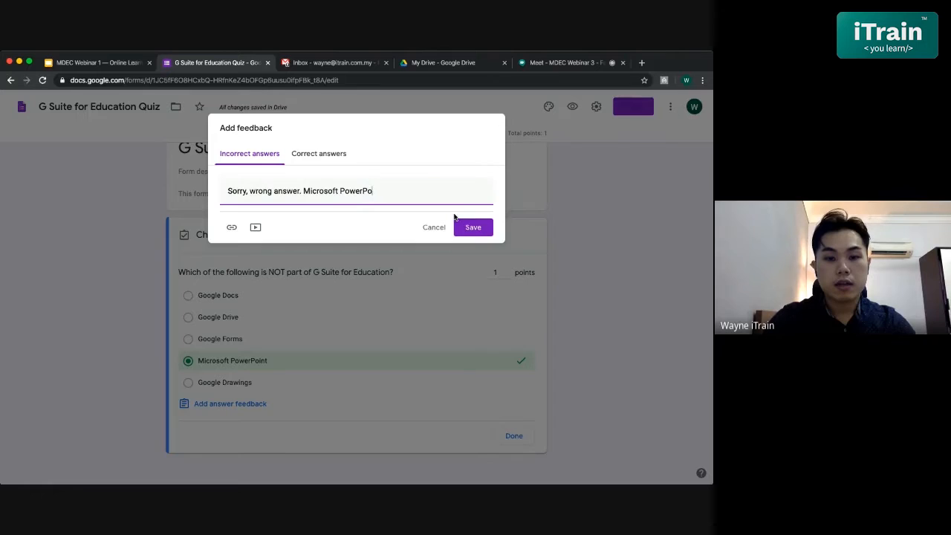
text(int isn't part )
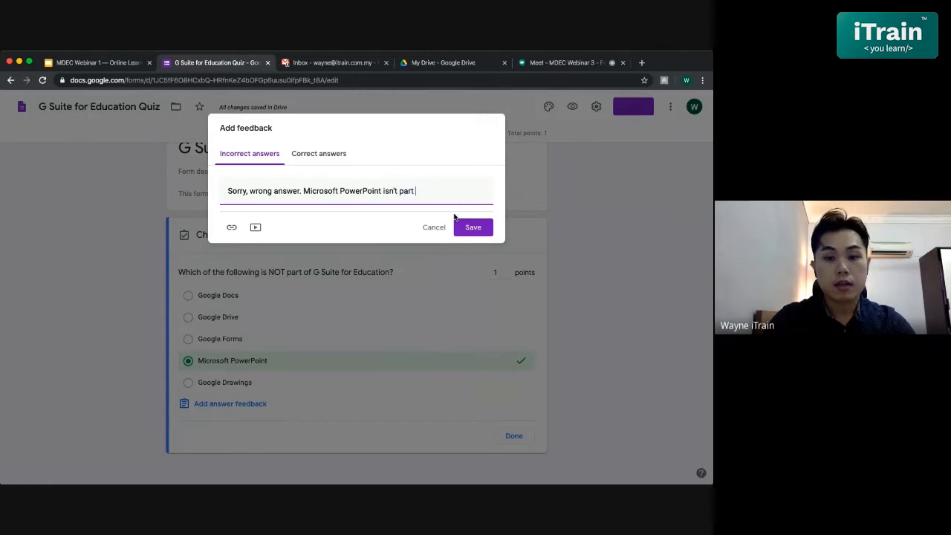
text(of Google for )
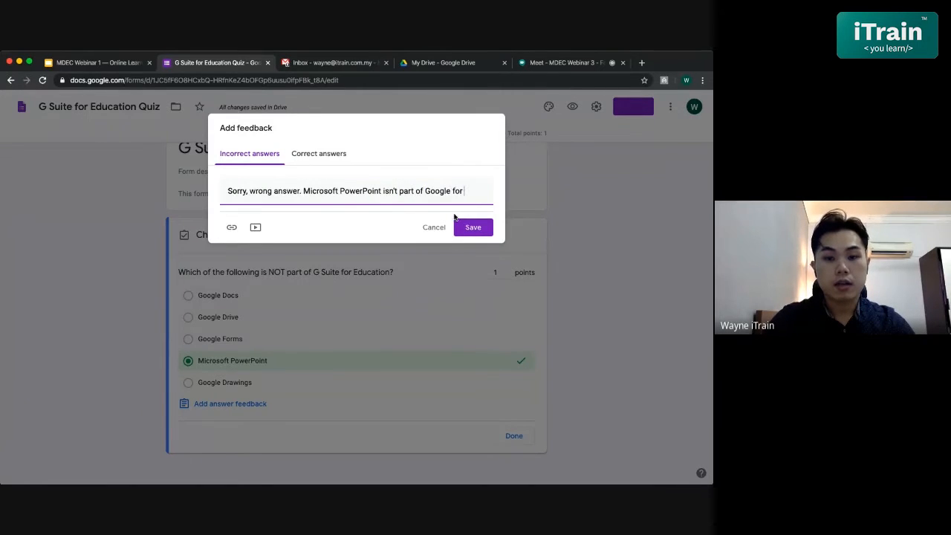
text(Education.)
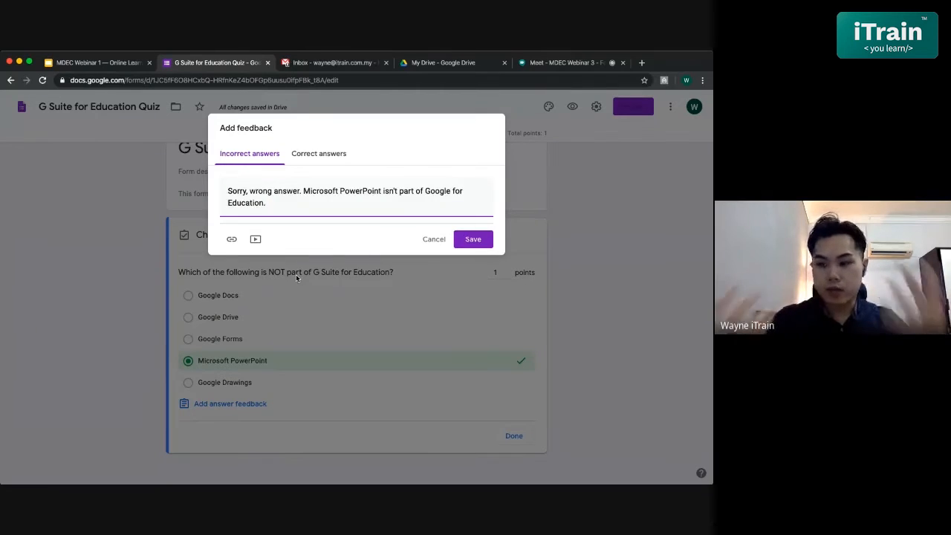
- Enter "Bravo!" as the feedback for correct answers to the question
click(310, 153)
click(335, 195)
text(Bravo!)
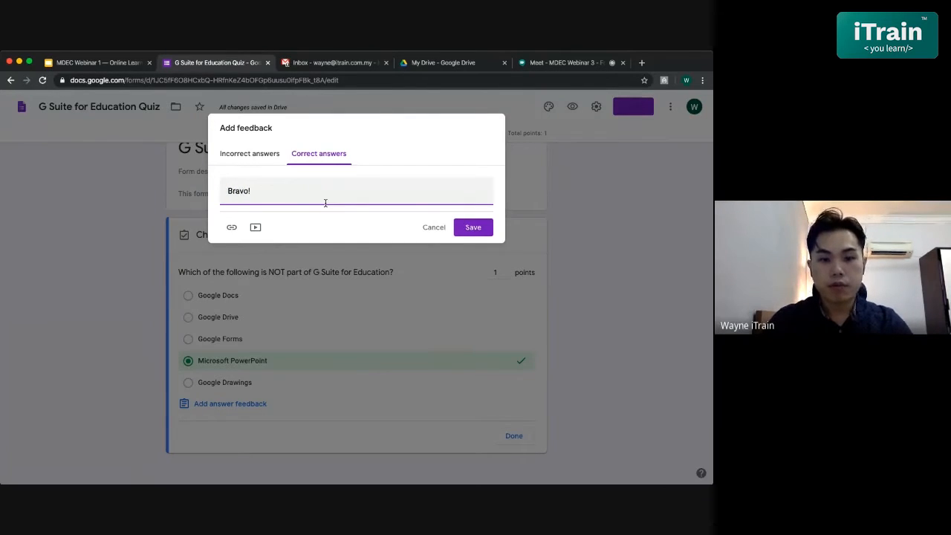
click(252, 231)
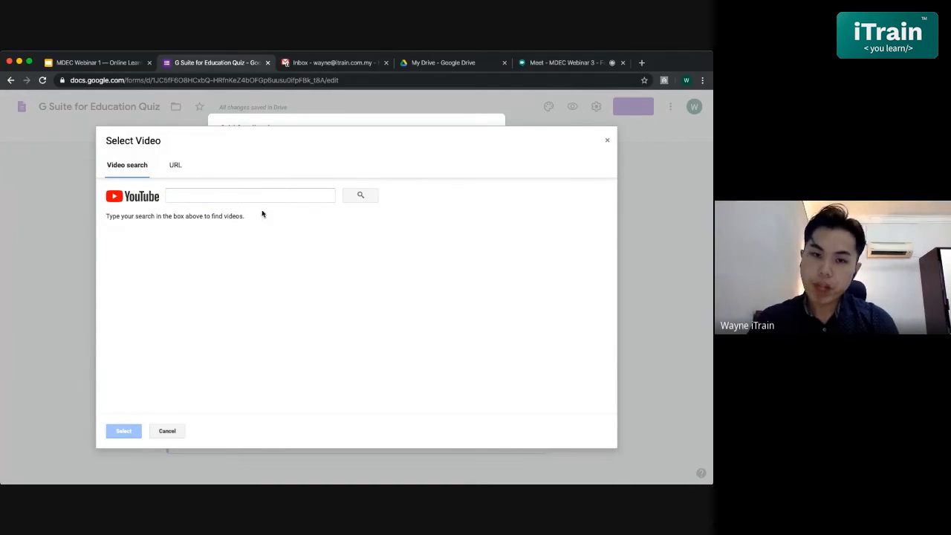
click(173, 170)
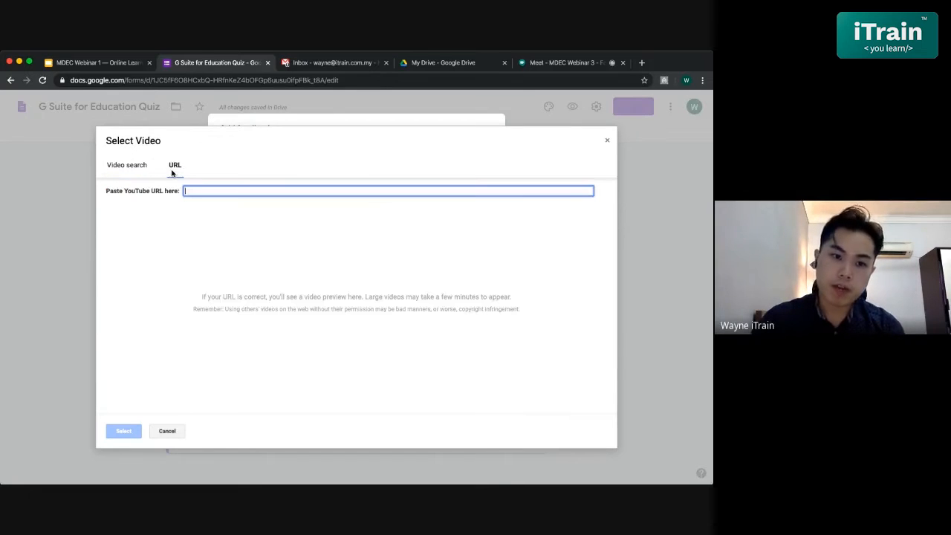
click(607, 139)
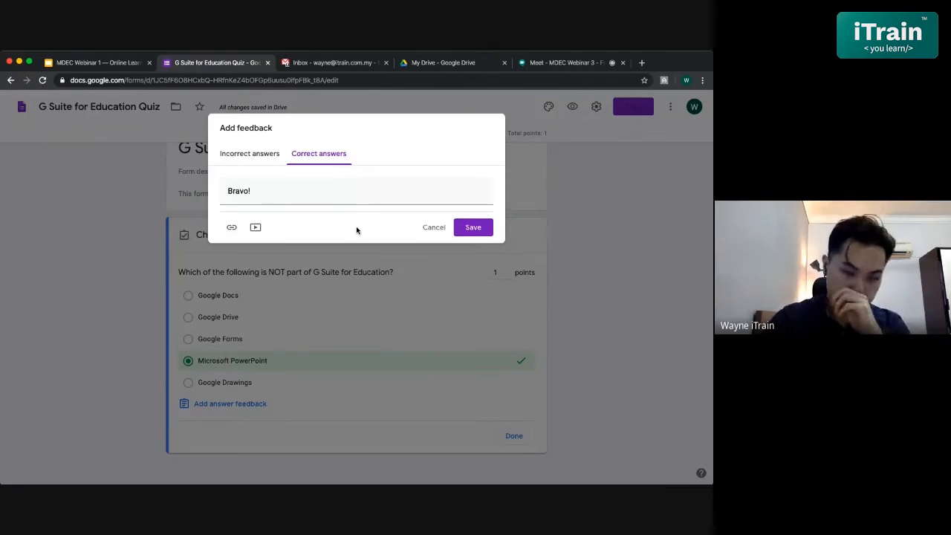
- Save the answer feedback, review both feedback texts under the question, and finish editing the answer key
click(476, 227)
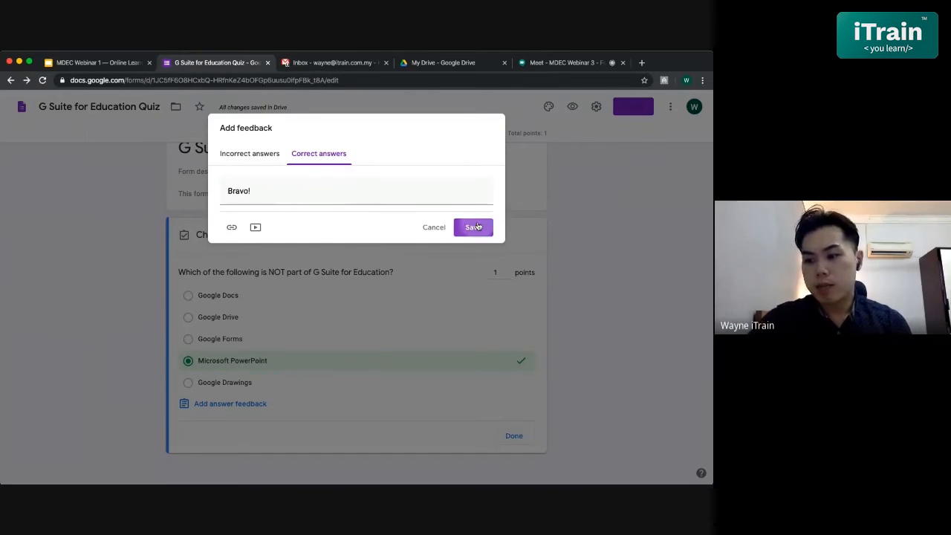
scroll(453, 312, down, 2)
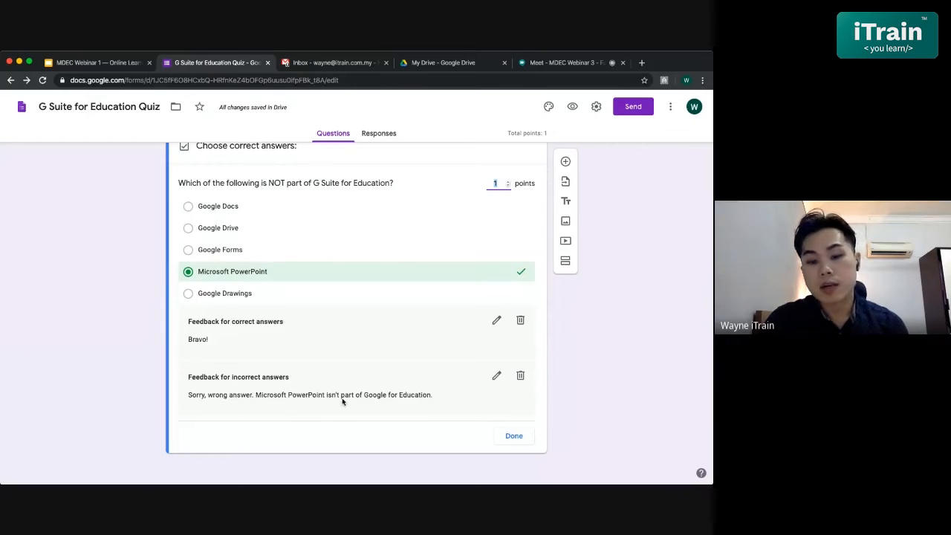
scroll(448, 400, up, 1)
scroll(448, 399, down, 1)
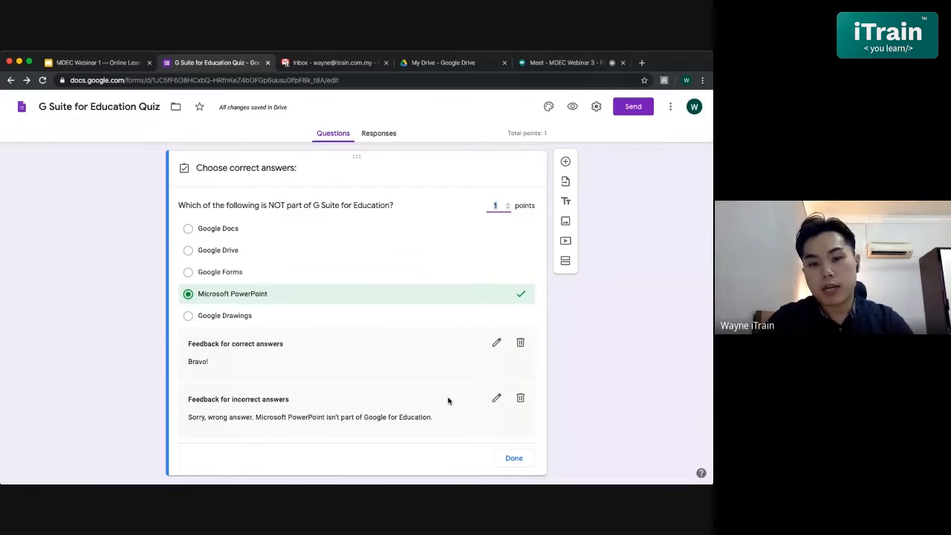
scroll(448, 400, down, 1)
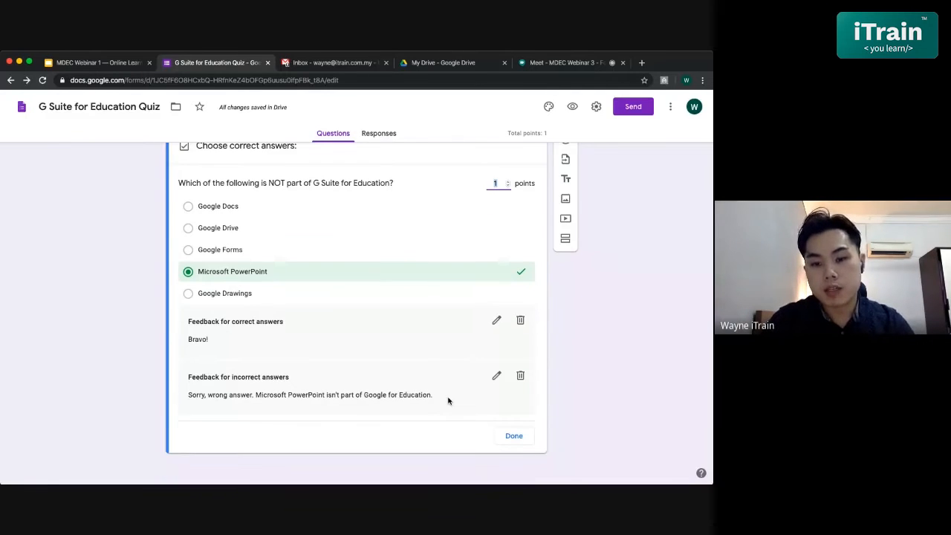
click(506, 437)
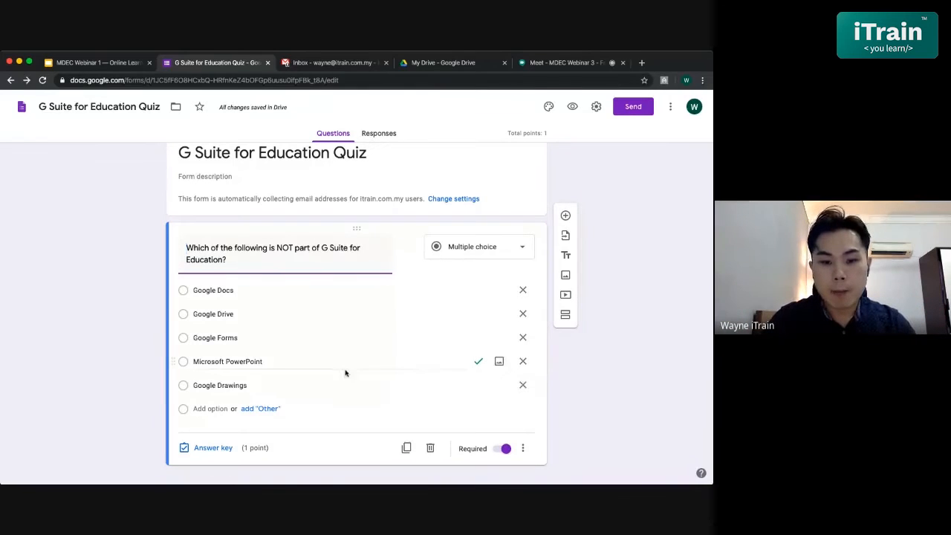
- Turn on shuffled option order for the multiple choice question and check that the setting is applied
scroll(332, 370, down, 1)
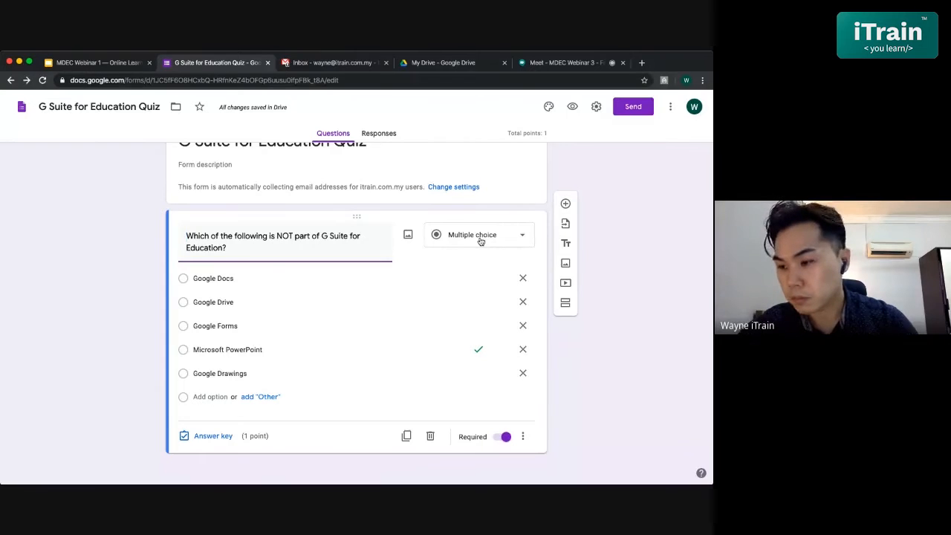
click(523, 439)
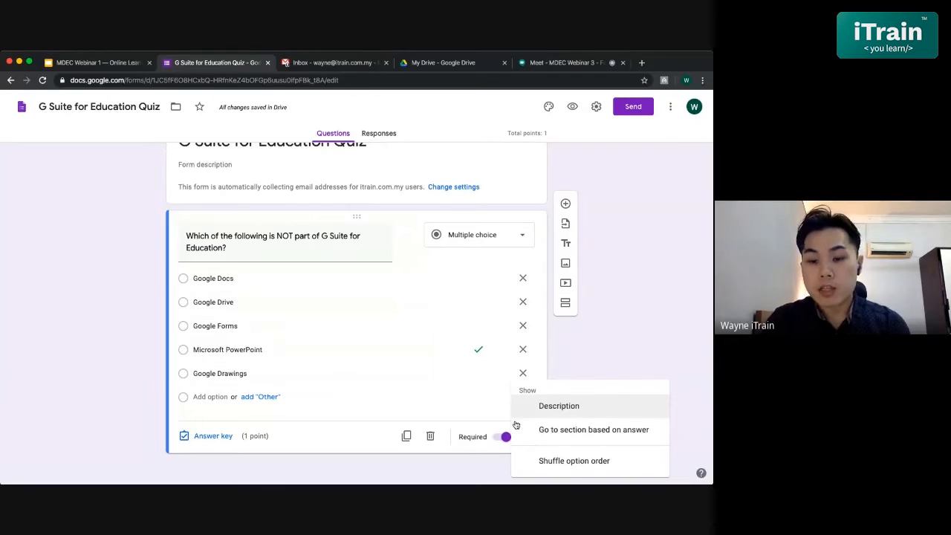
click(464, 397)
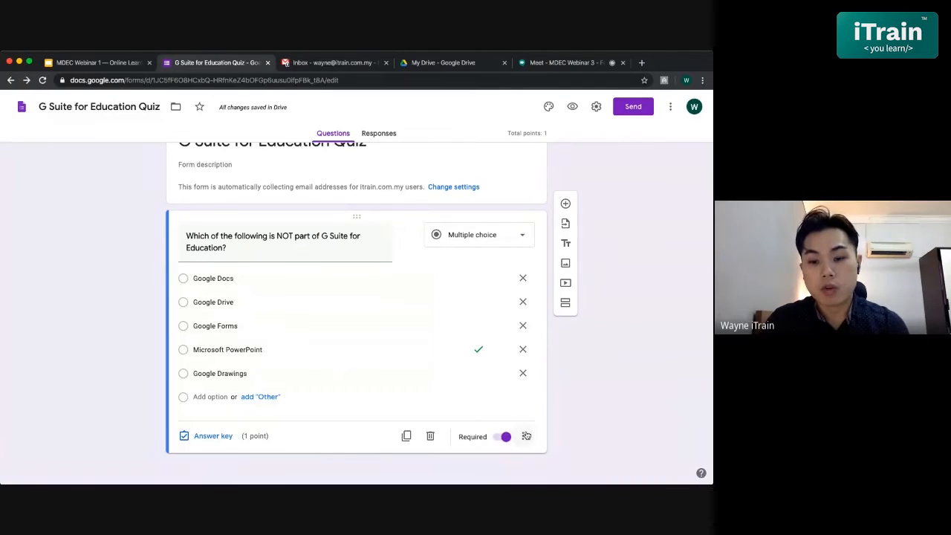
click(526, 436)
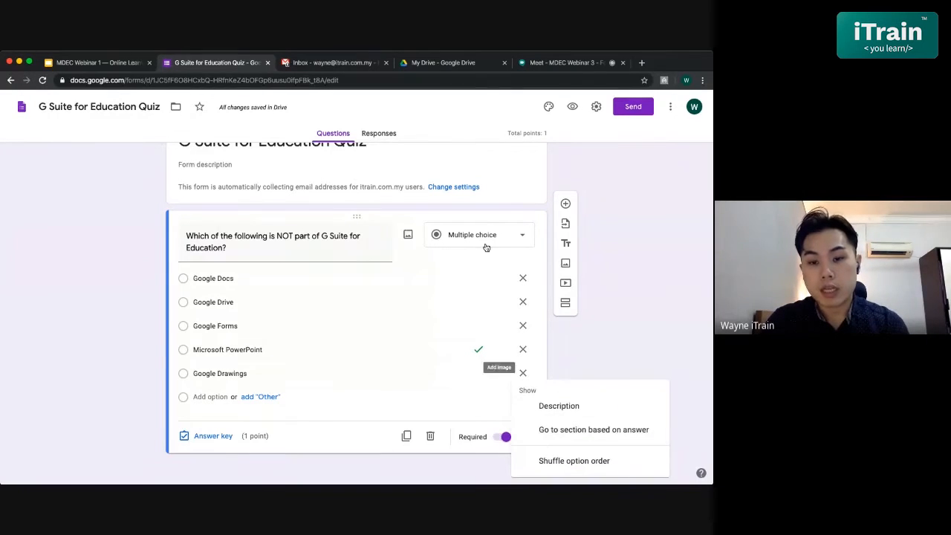
click(560, 462)
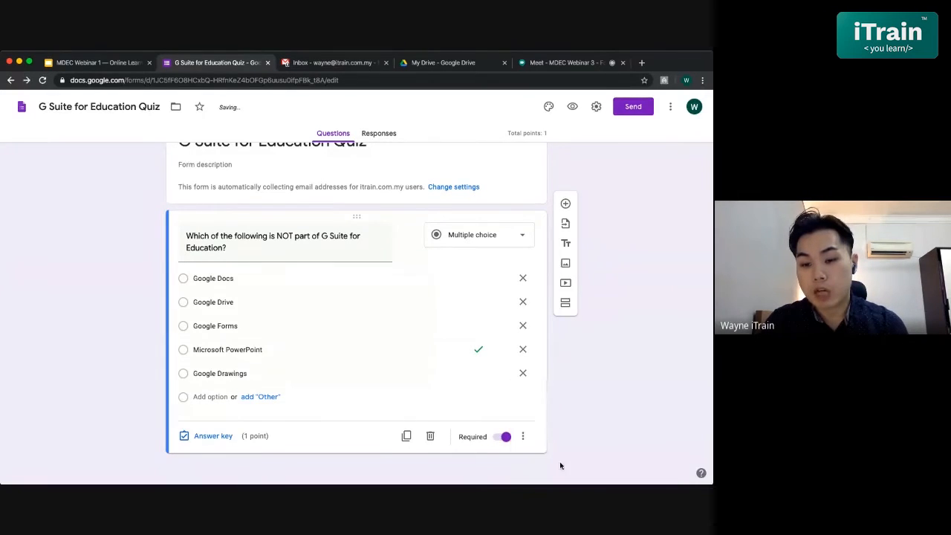
click(525, 437)
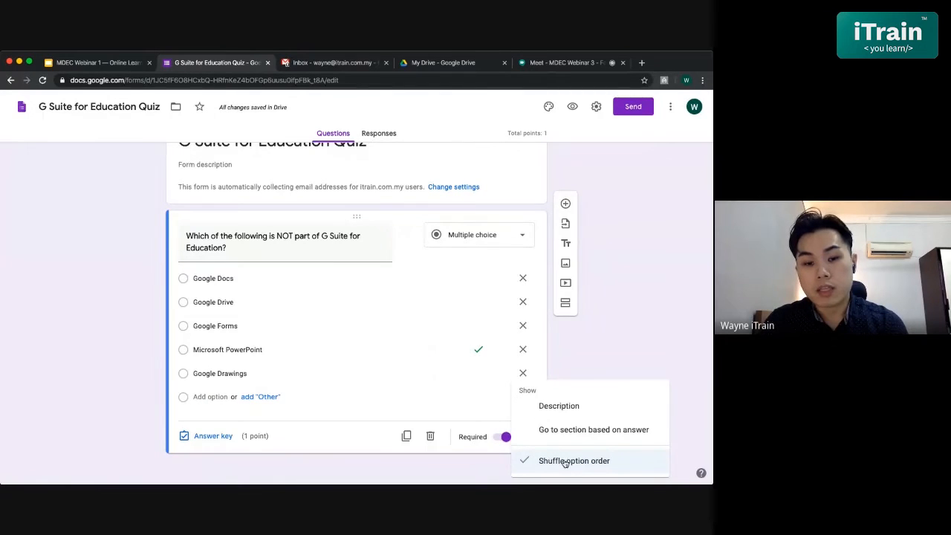
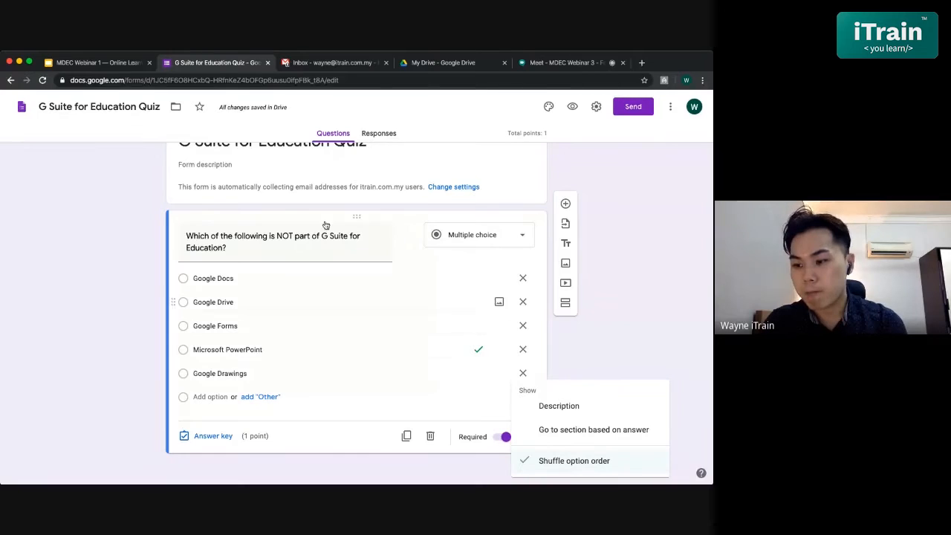
- Preview the quiz, answer its question with Google Docs, request a copy of the response, and submit it
click(598, 338)
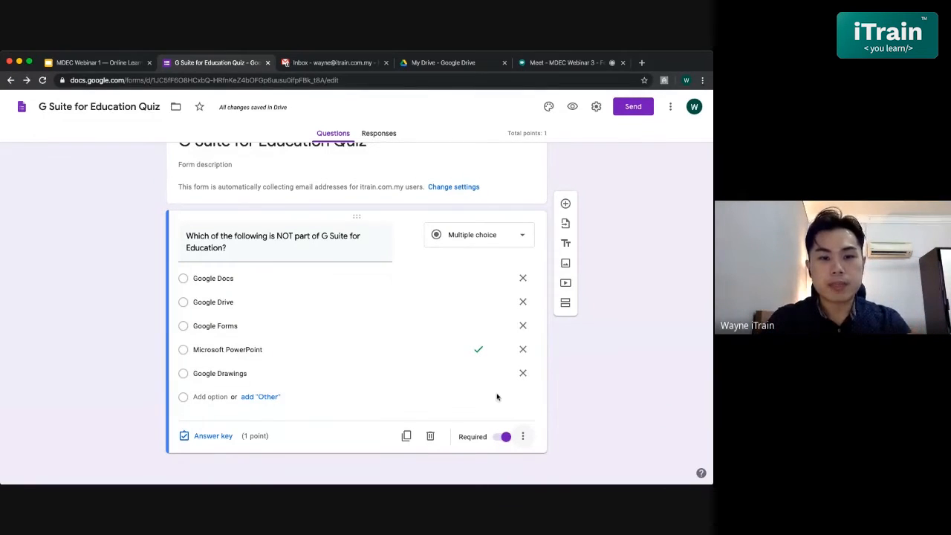
scroll(431, 313, up, 1)
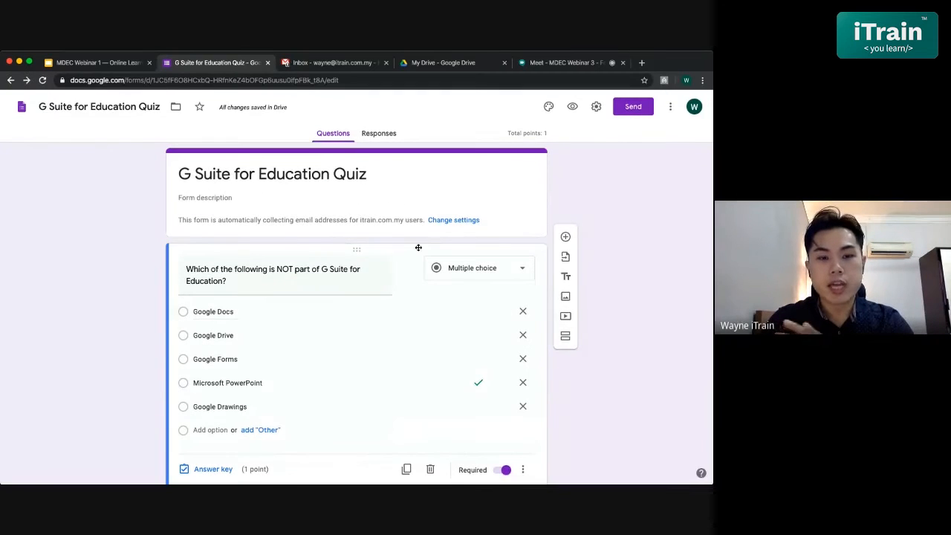
click(572, 106)
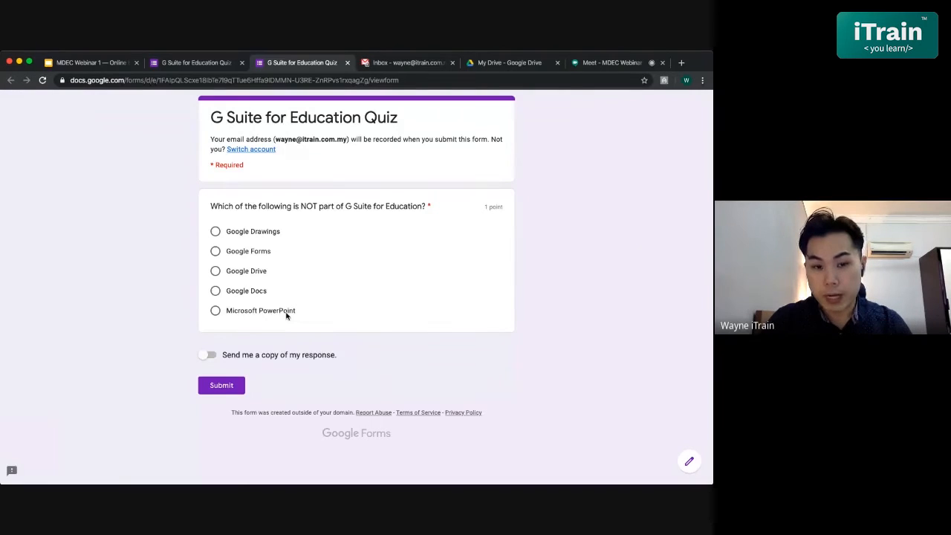
click(216, 294)
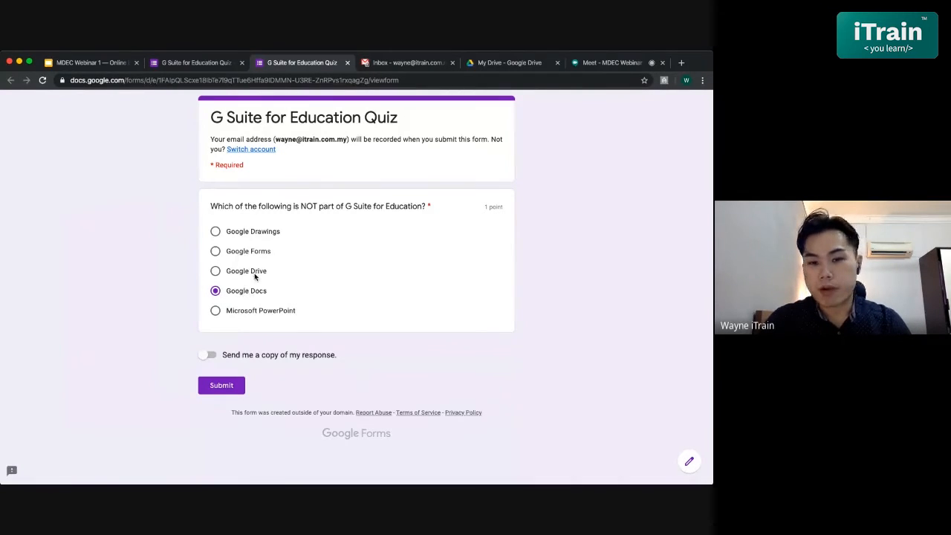
click(208, 357)
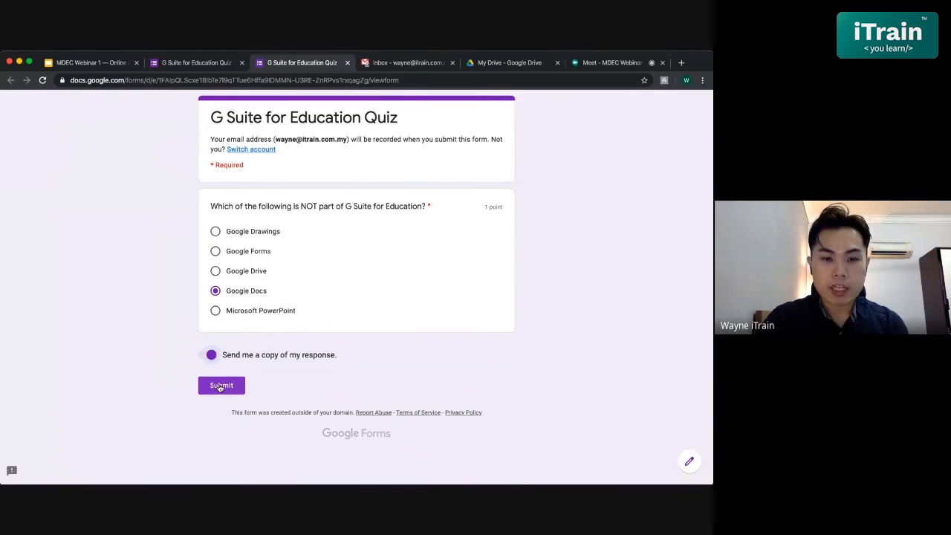
click(220, 386)
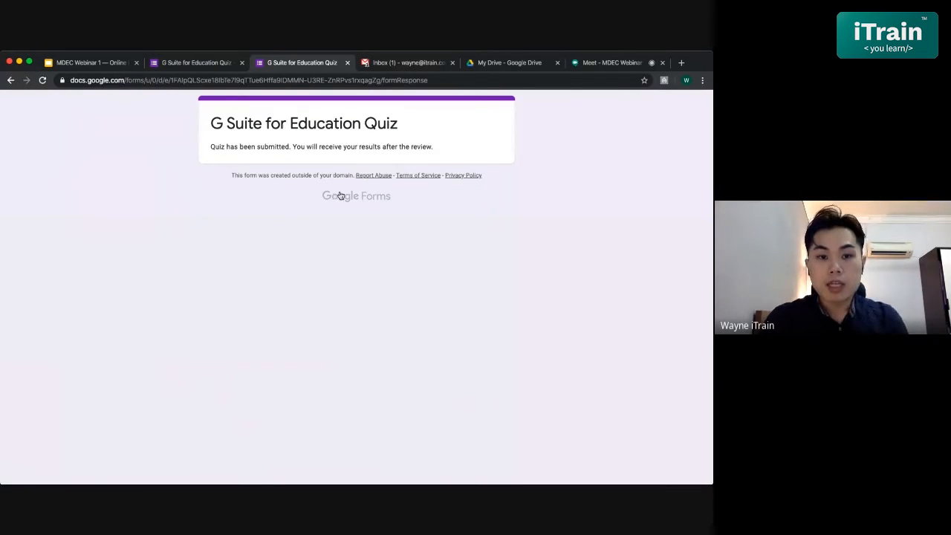
- Return to the quiz editor and examine the insights and total points distribution in the response summary
click(202, 64)
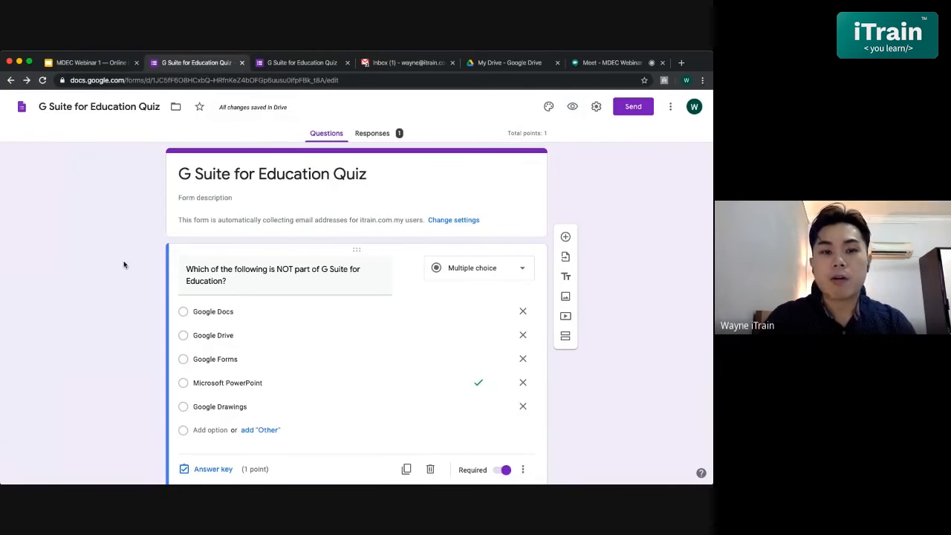
click(379, 138)
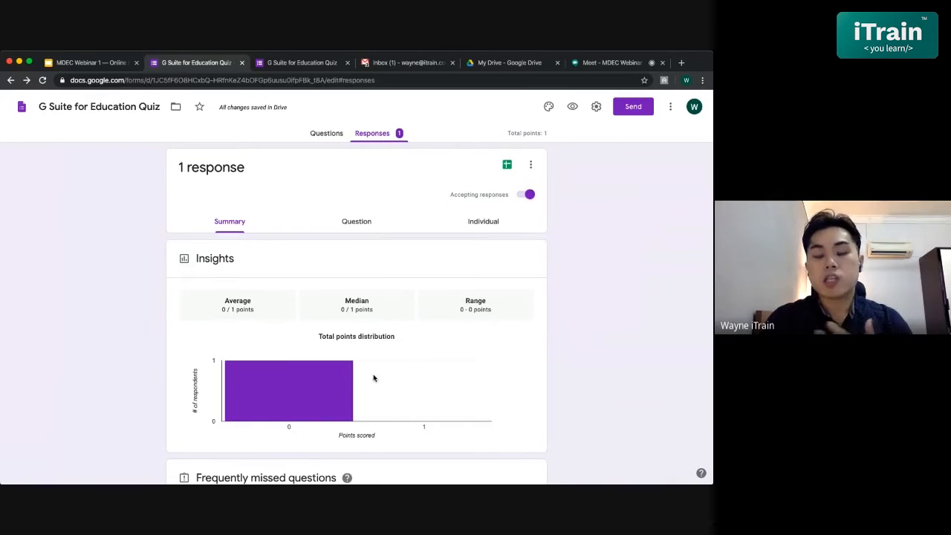
scroll(374, 378, down, 1)
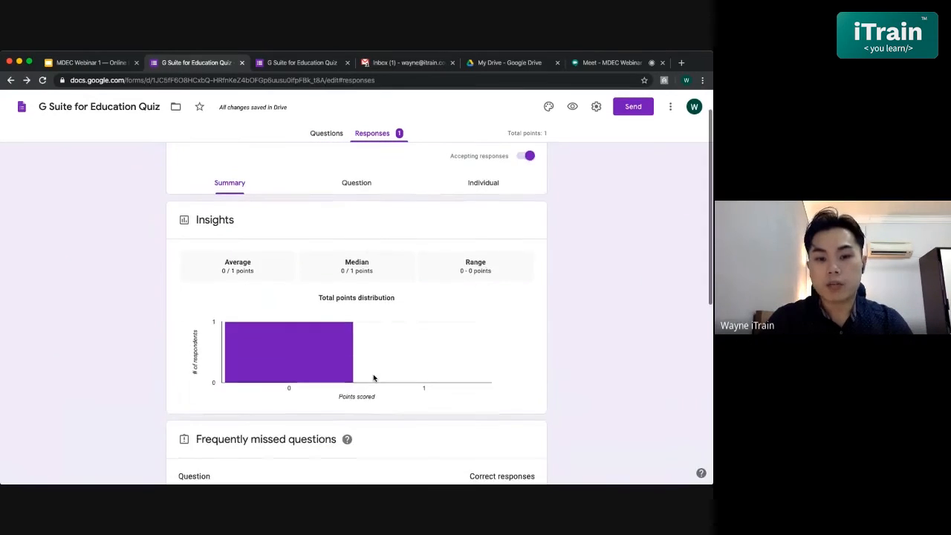
scroll(374, 378, down, 6)
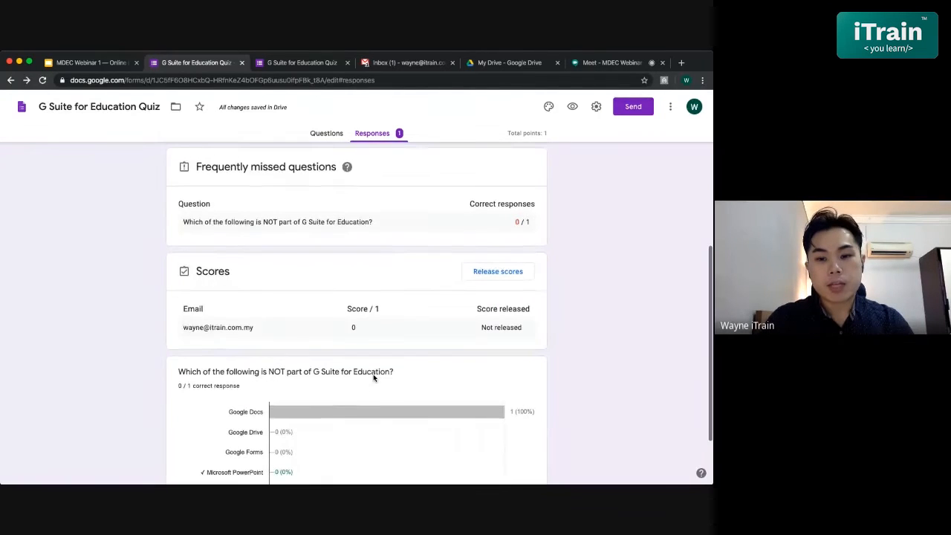
scroll(374, 378, up, 4)
scroll(374, 378, up, 4)
scroll(374, 378, down, 1)
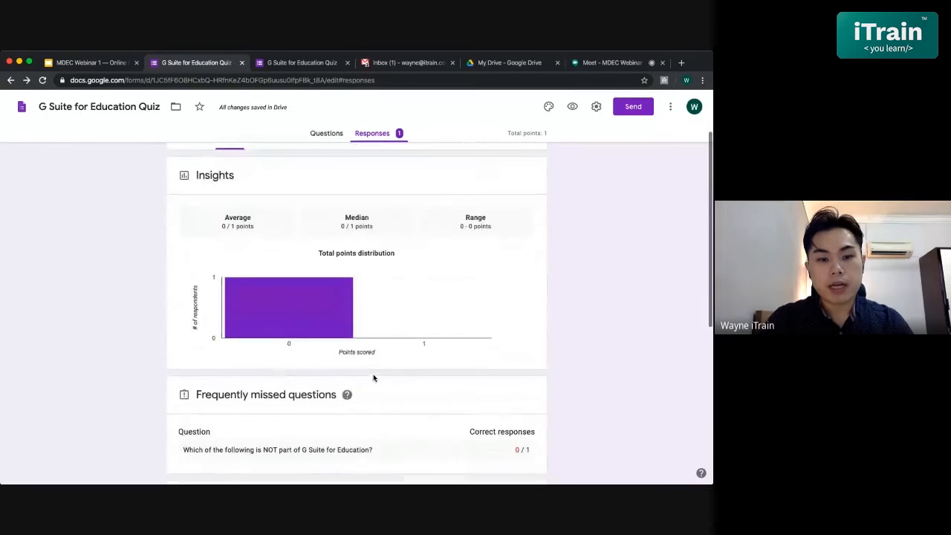
mouse_move(263, 309)
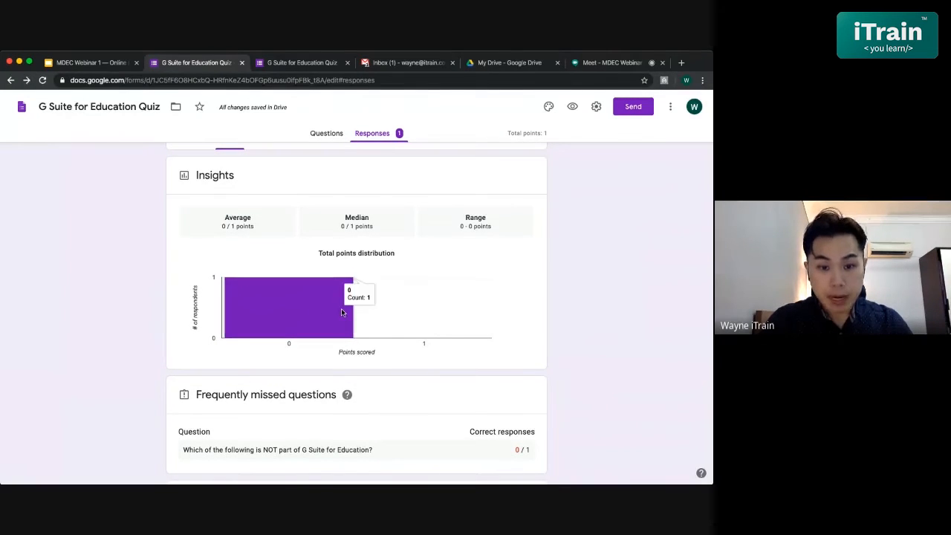
- Examine the frequently missed questions, the respondents' scores and release status, and the answer chart in the summary
scroll(341, 310, down, 4)
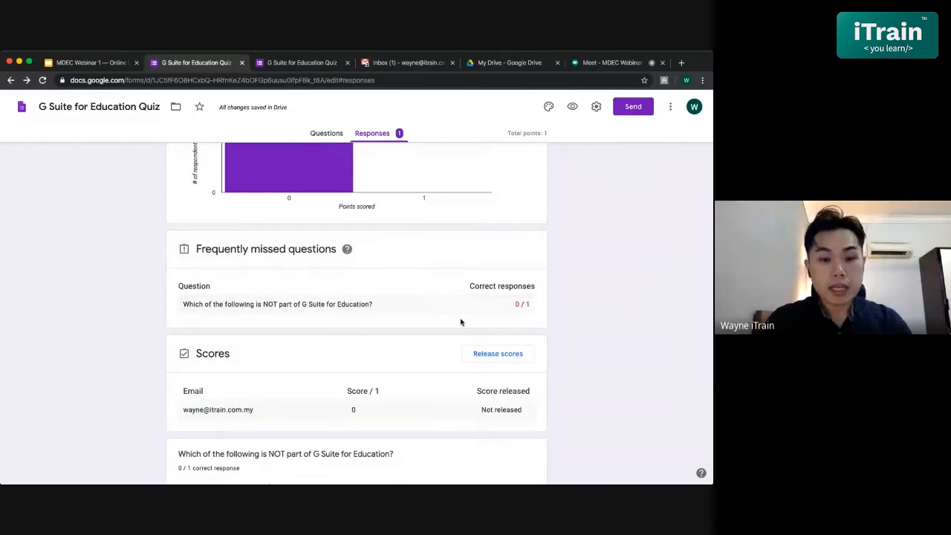
scroll(460, 321, down, 3)
scroll(461, 322, down, 1)
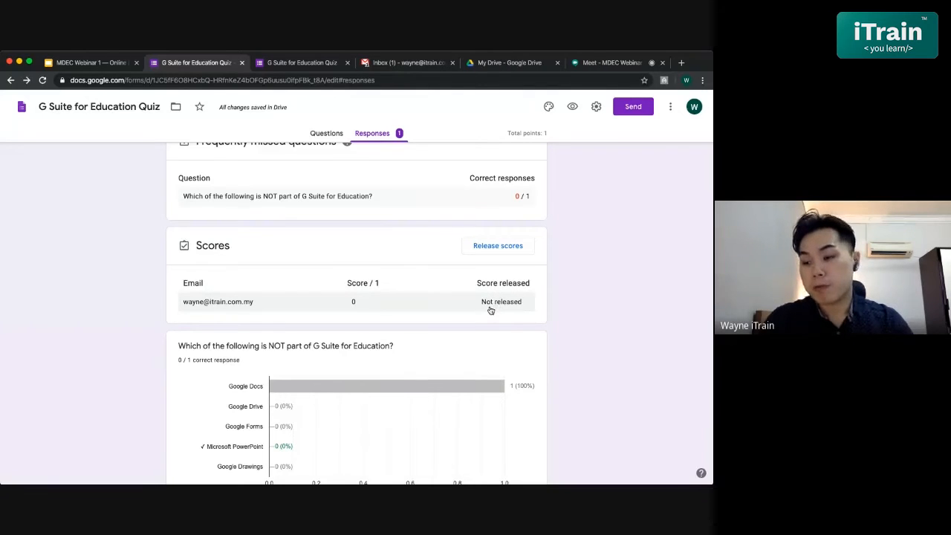
scroll(515, 309, down, 2)
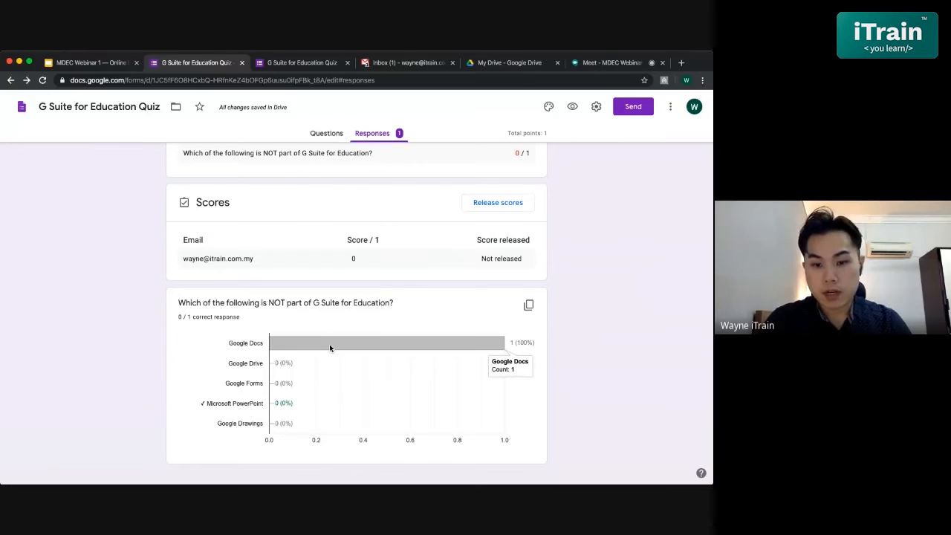
scroll(427, 358, down, 1)
scroll(427, 359, up, 5)
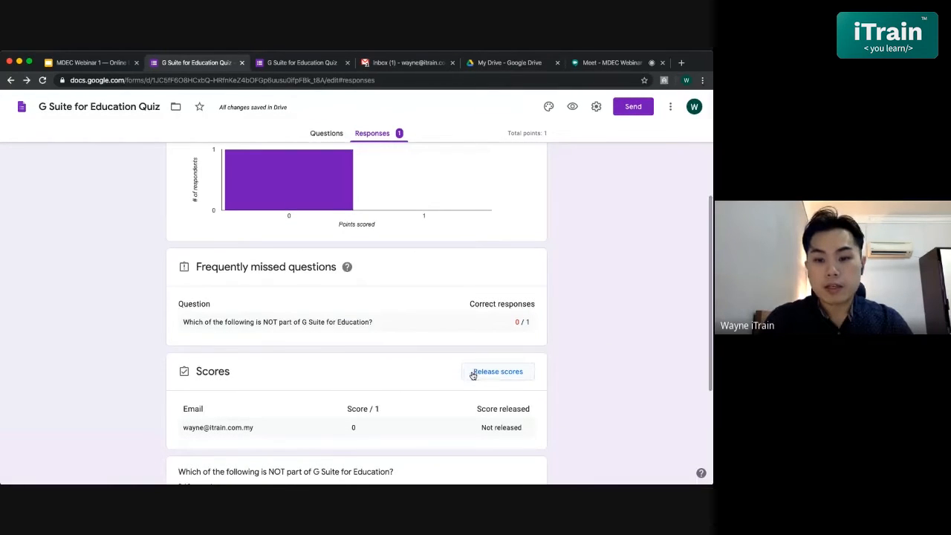
scroll(473, 376, up, 6)
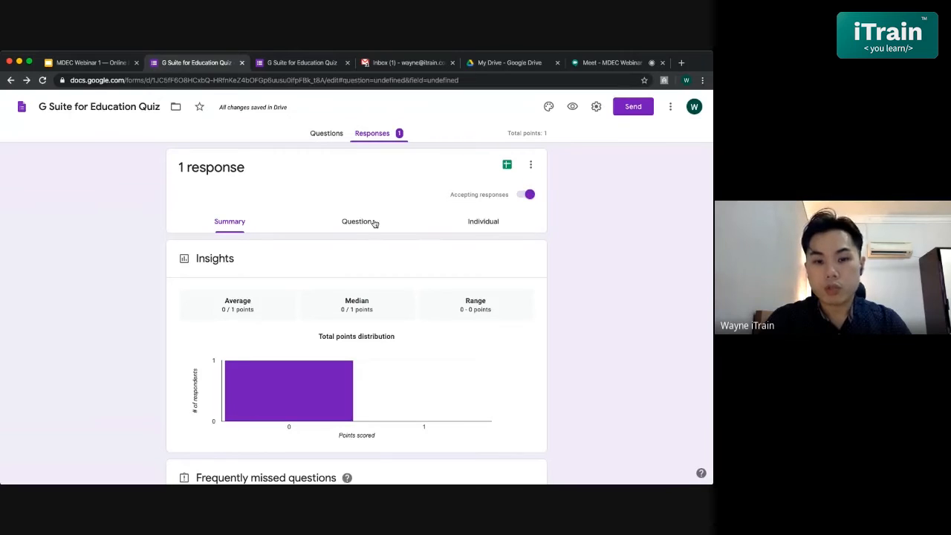
- View the responses by question and expand the answer options to compare the correct and incorrect ones
click(375, 223)
scroll(436, 360, down, 2)
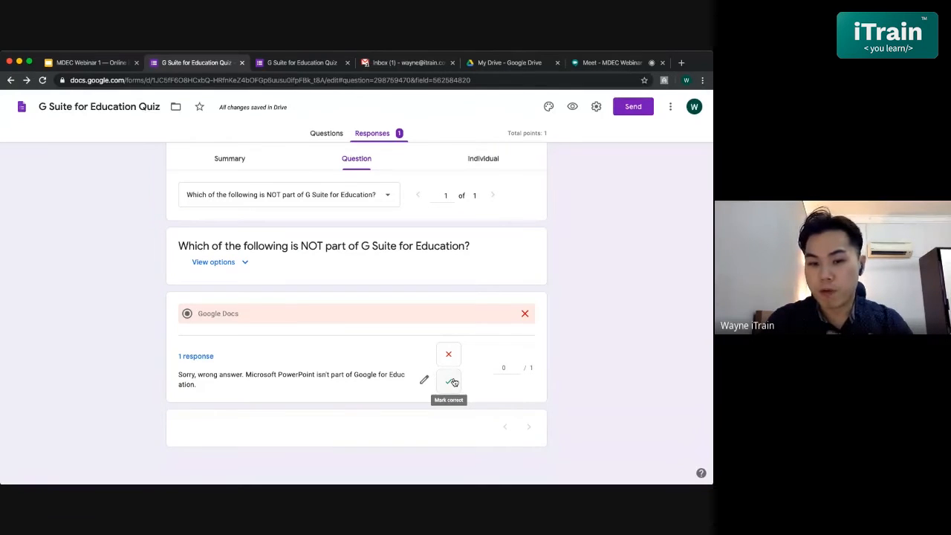
click(245, 265)
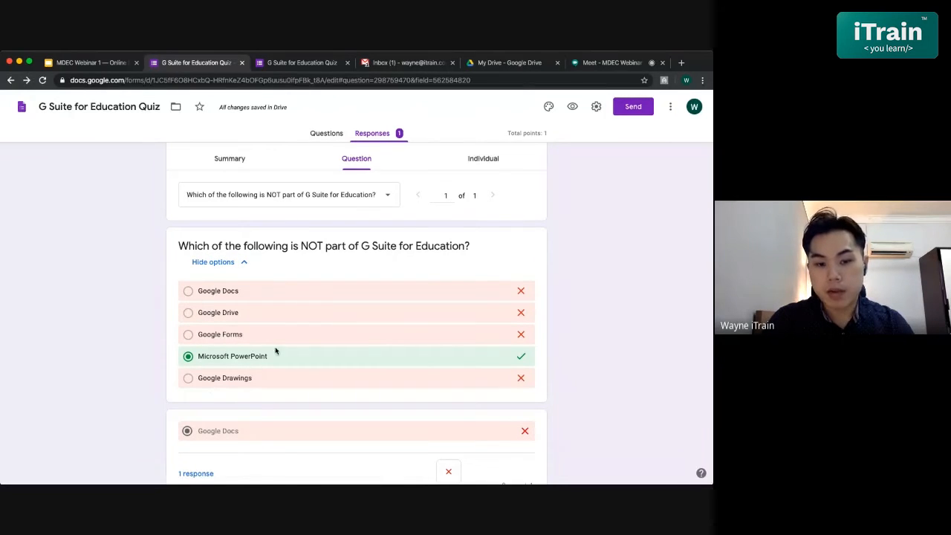
scroll(303, 347, down, 1)
scroll(303, 347, down, 2)
scroll(303, 347, up, 4)
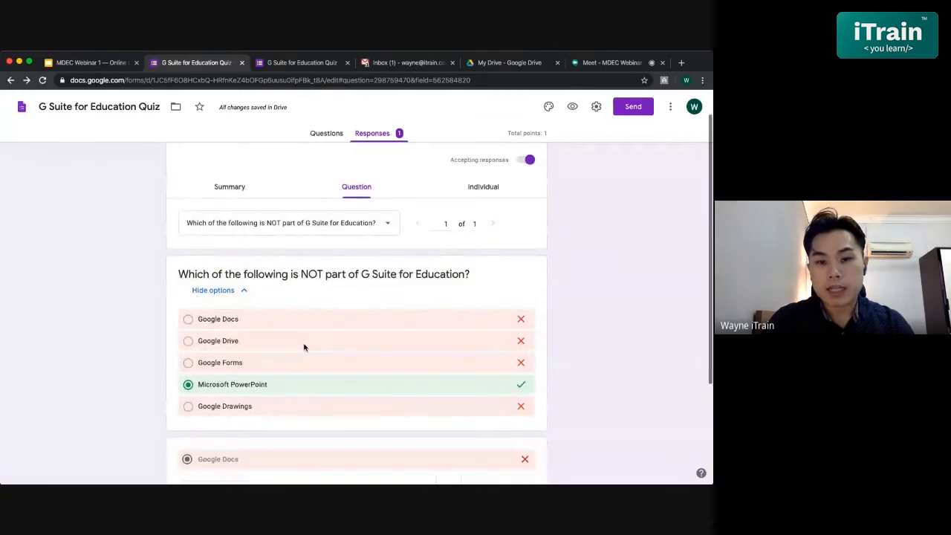
scroll(303, 347, up, 1)
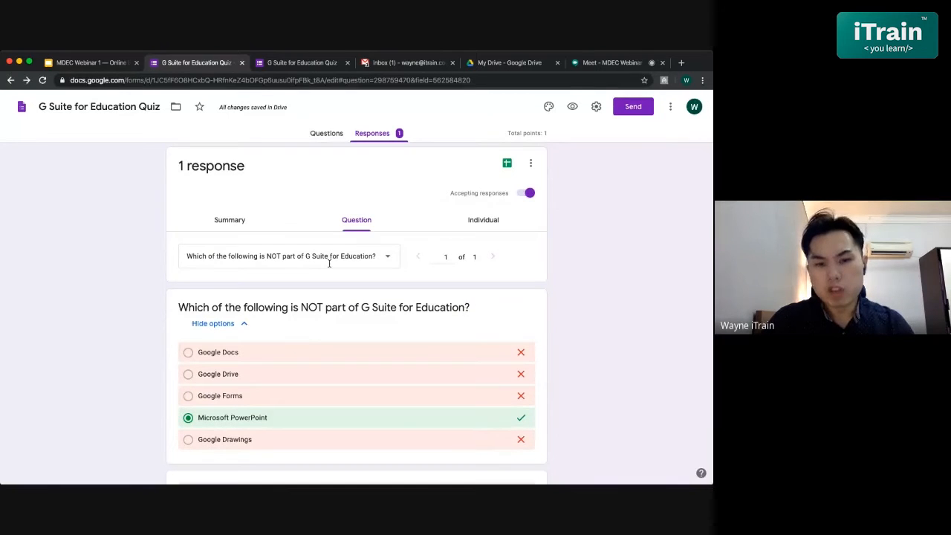
- View the individual response and review its score, selected answer, correct answer and feedback
click(482, 222)
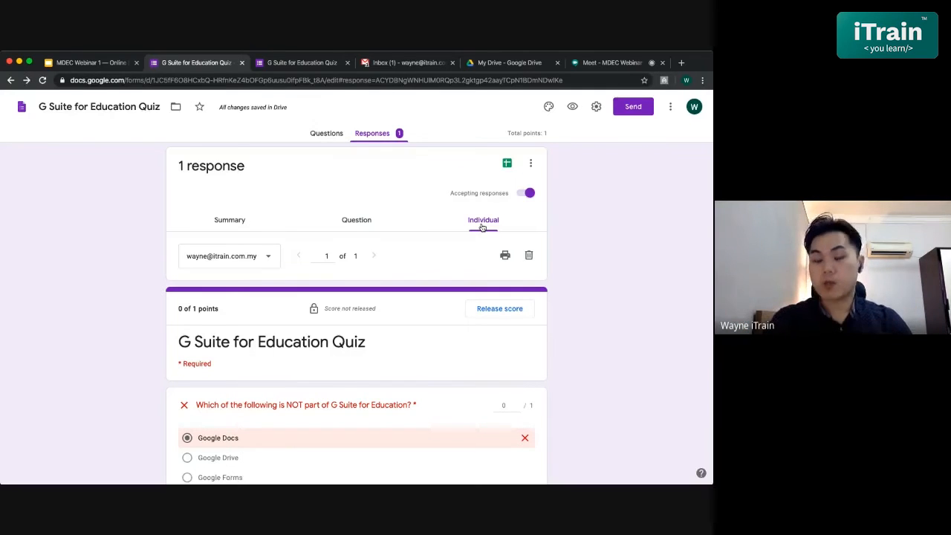
scroll(481, 227, down, 1)
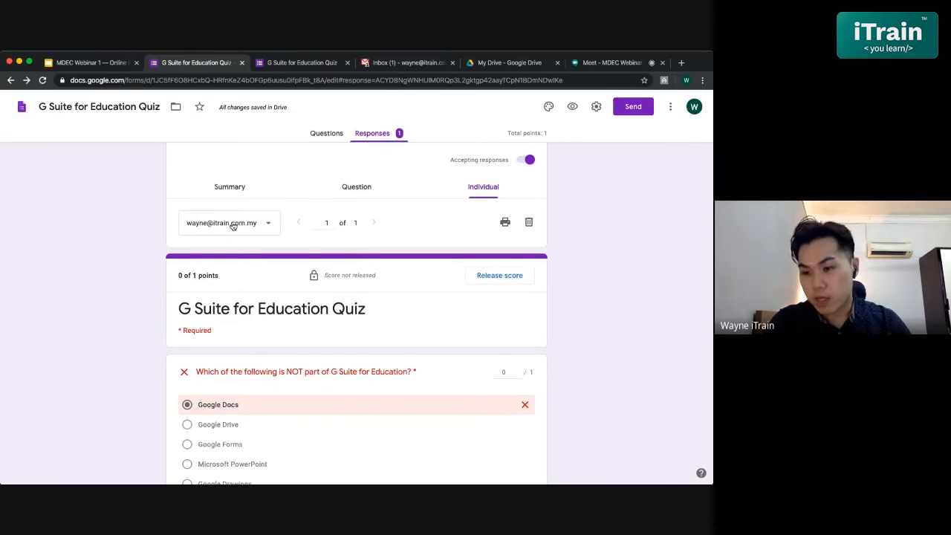
scroll(298, 300, down, 2)
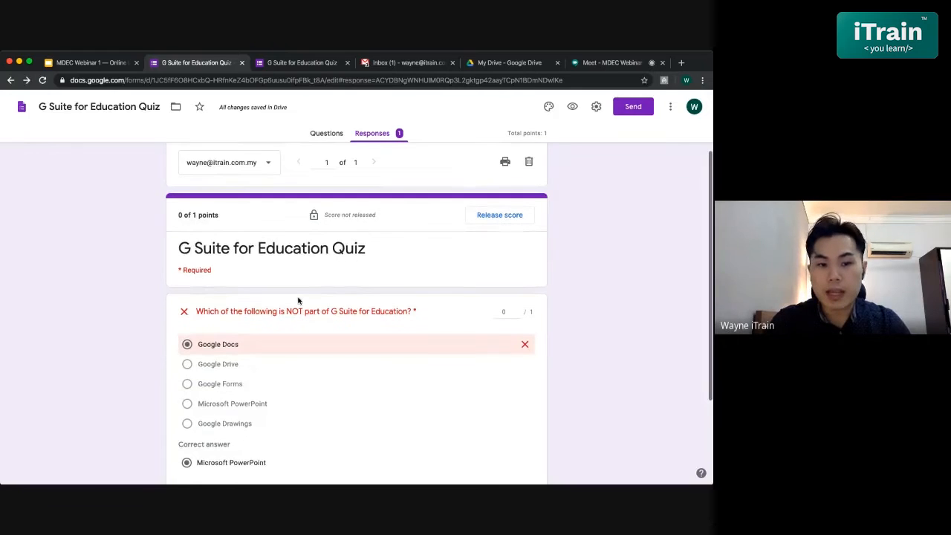
scroll(297, 280, up, 1)
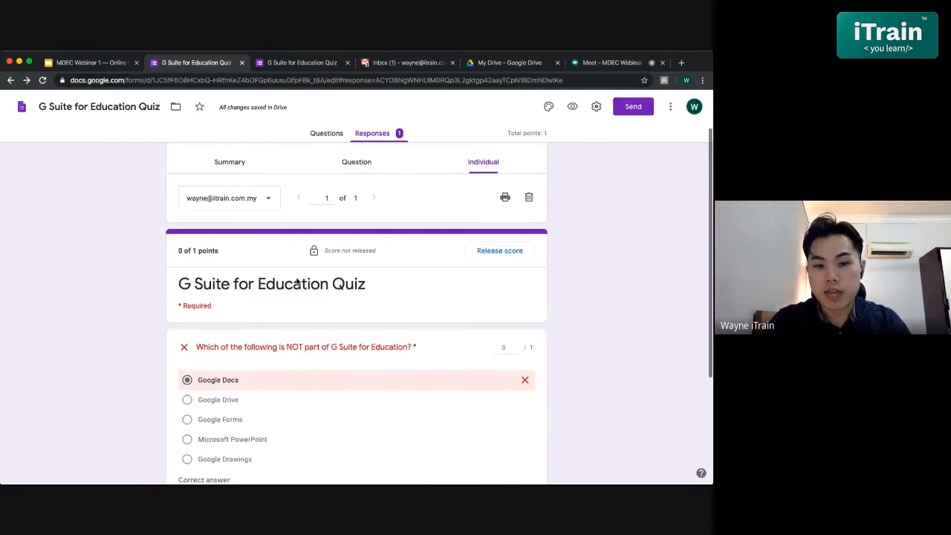
scroll(296, 280, down, 3)
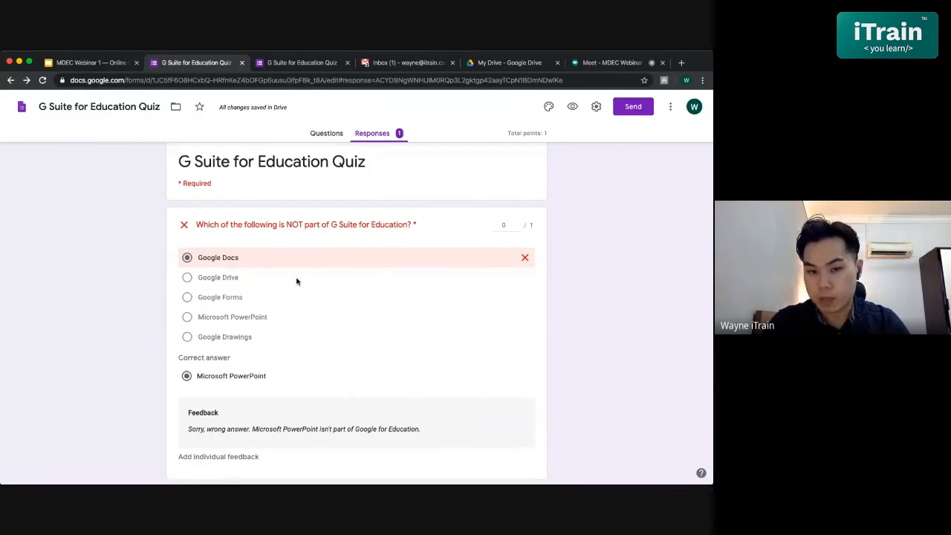
scroll(297, 280, up, 3)
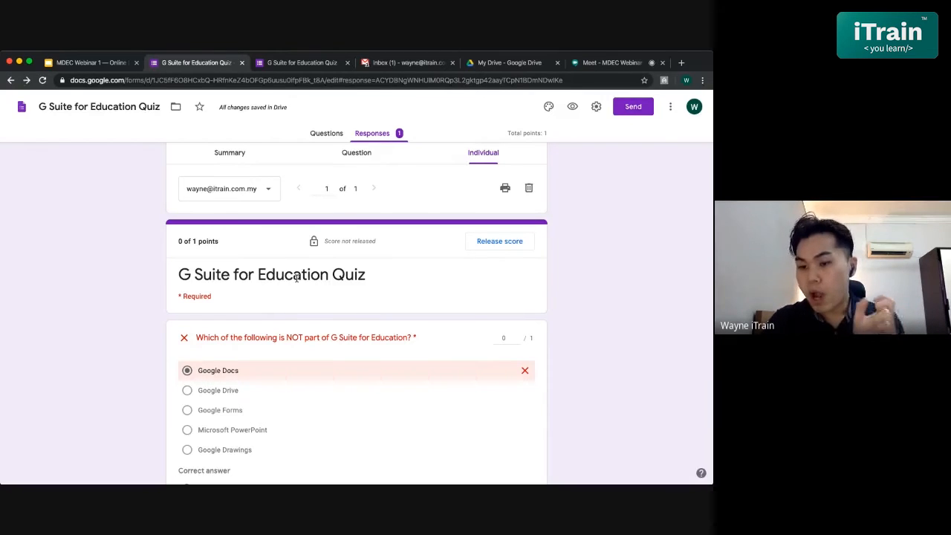
scroll(297, 277, down, 5)
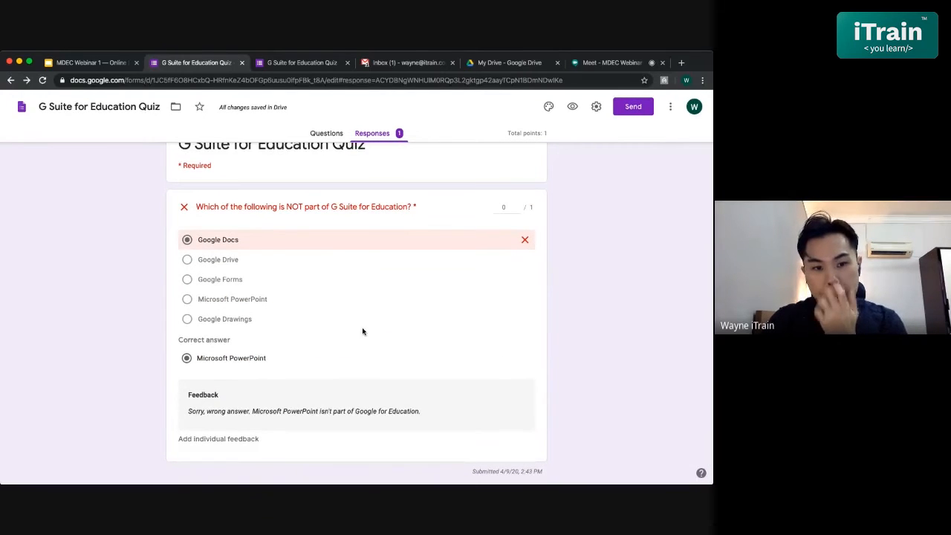
scroll(362, 332, up, 3)
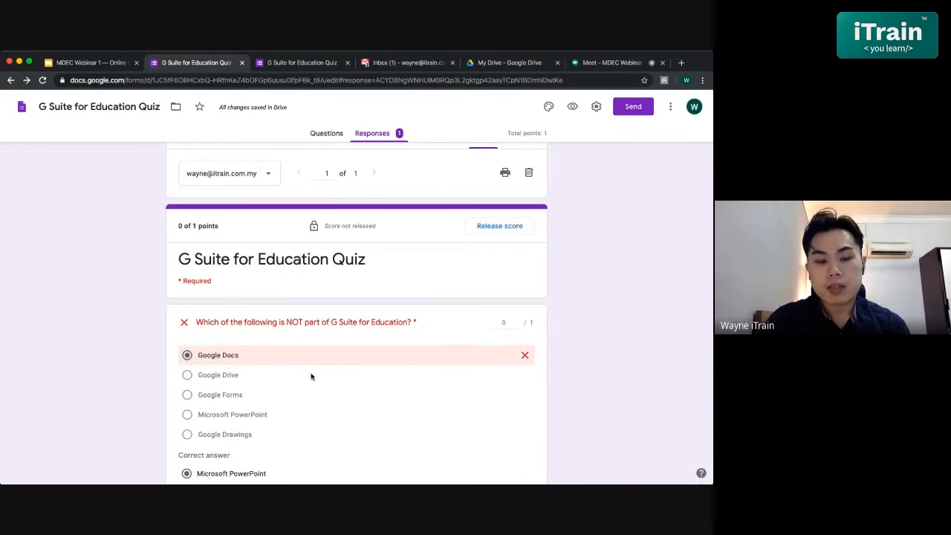
- Open individual feedback for the incorrectly answered question and start a separate paragraph below the existing text, greeting the respondent by name
scroll(311, 376, down, 2)
scroll(279, 453, down, 1)
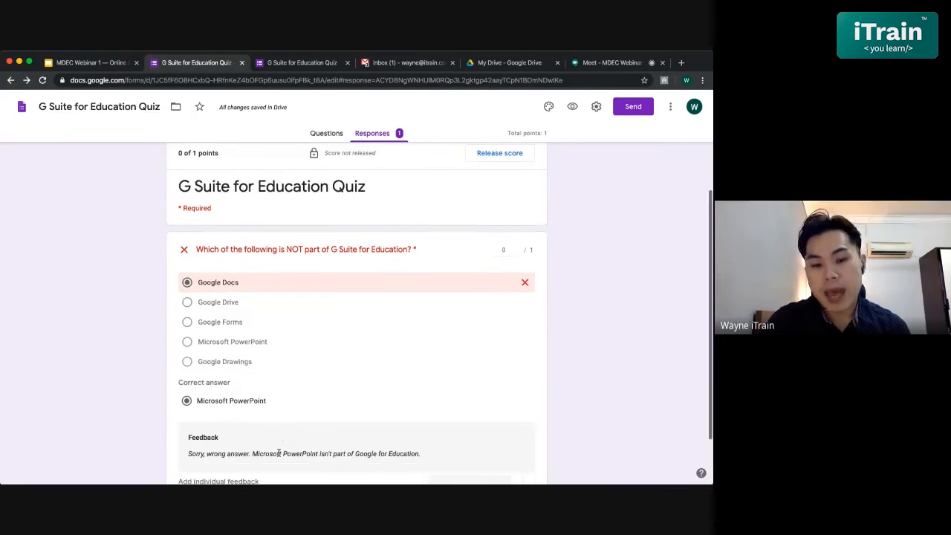
scroll(332, 324, down, 2)
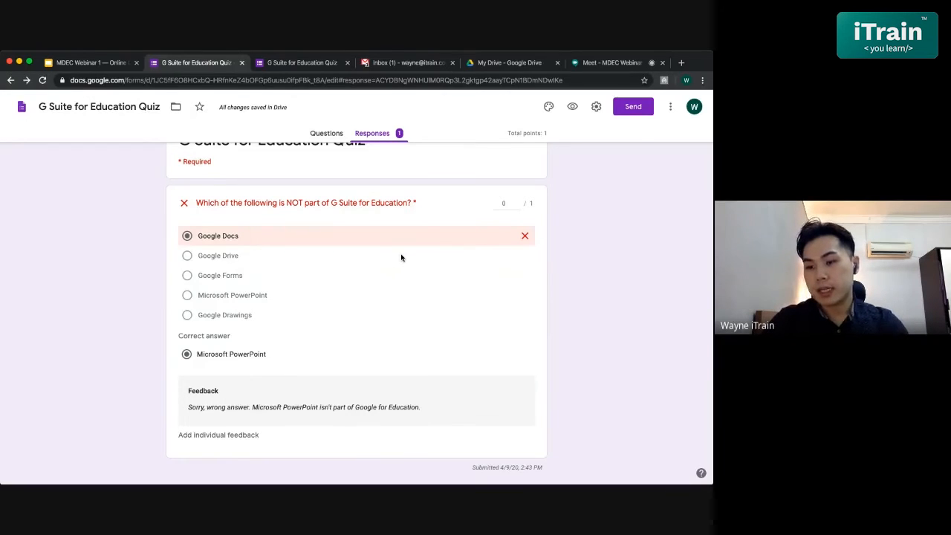
click(203, 438)
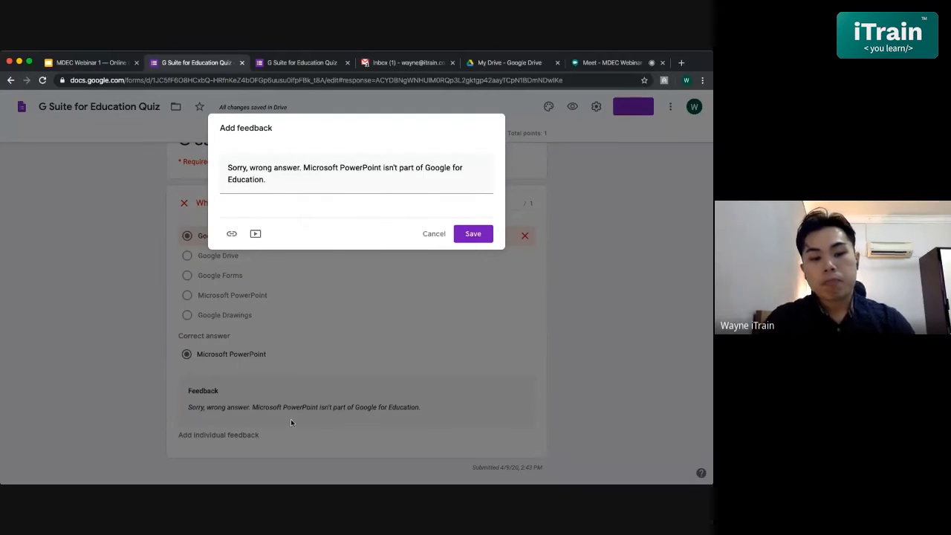
click(337, 179)
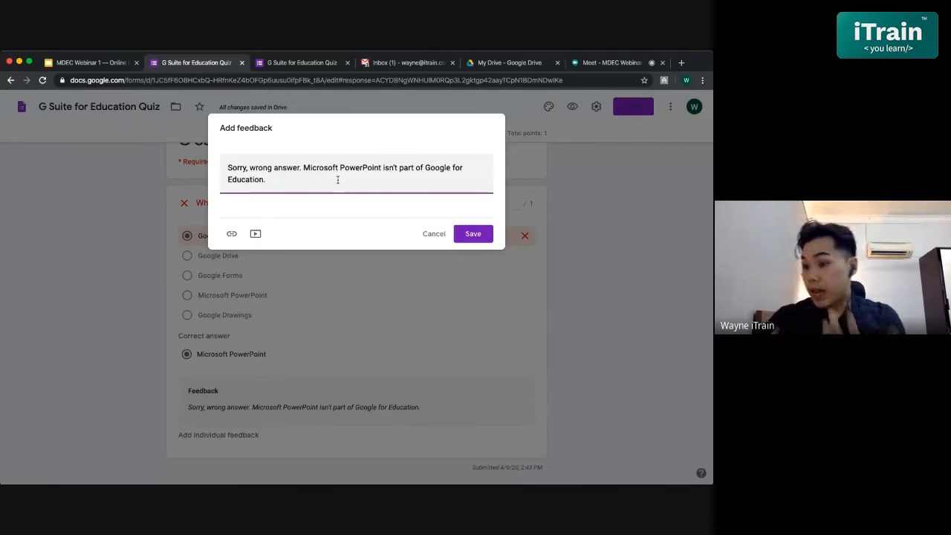
key(Return)
key(Return)
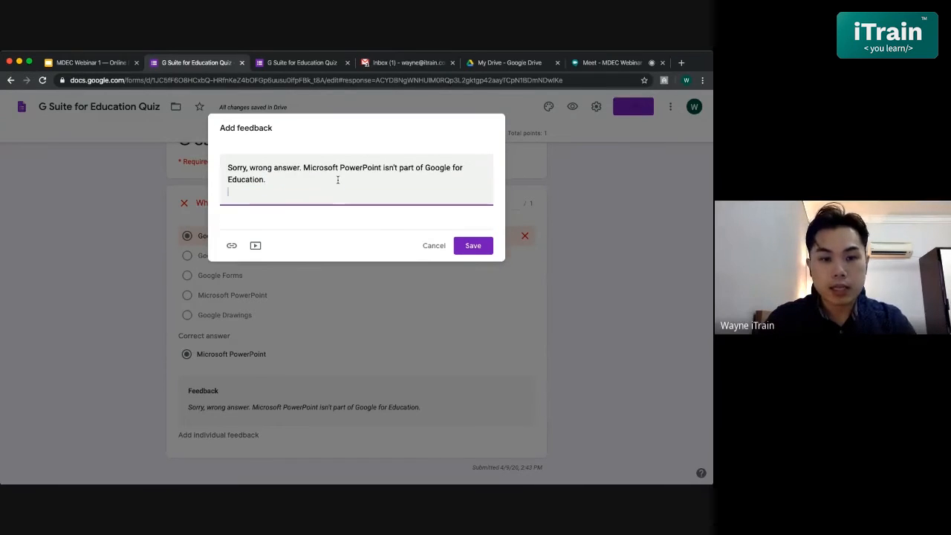
text(Hi)
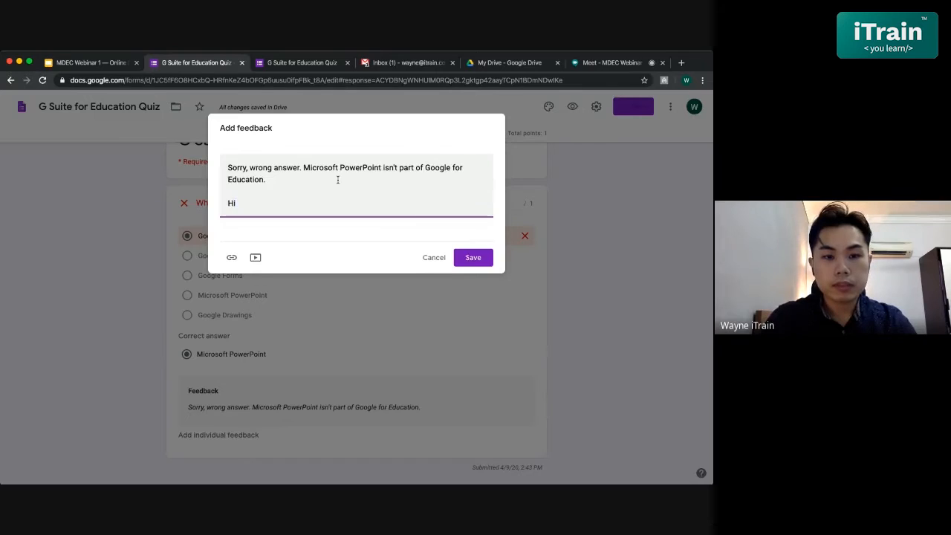
text( Wayne, )
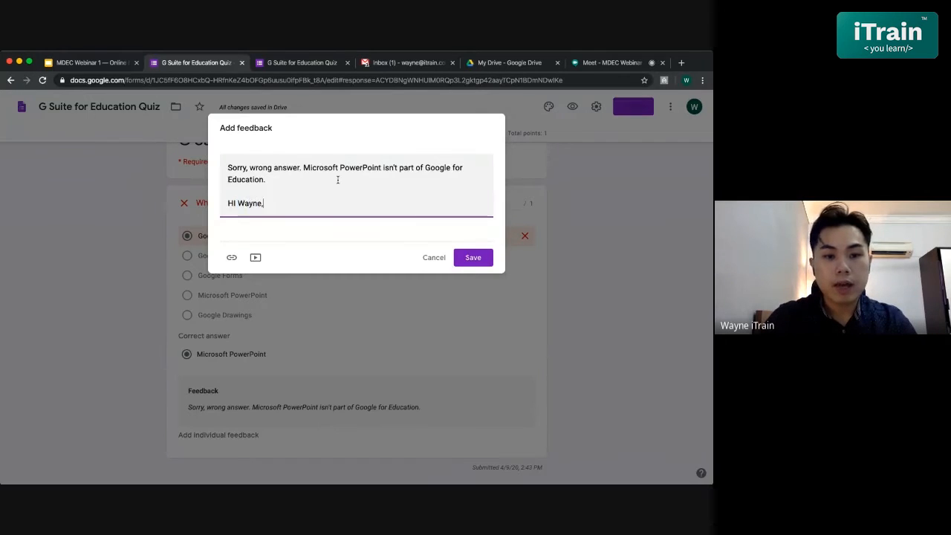
text(perfer)
- Complete the feedback with "please refer to topic 3 page 25 for the answer and explanation." and save it
key(BackSpace)
key(BackSpace)
key(BackSpace)
key(BackSpace)
key(BackSpace)
text(r)
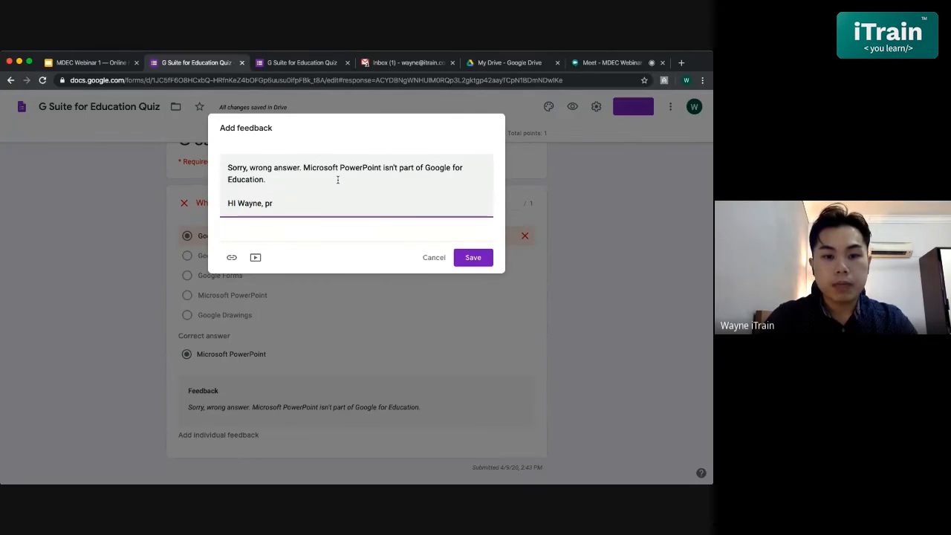
text(ease refer to)
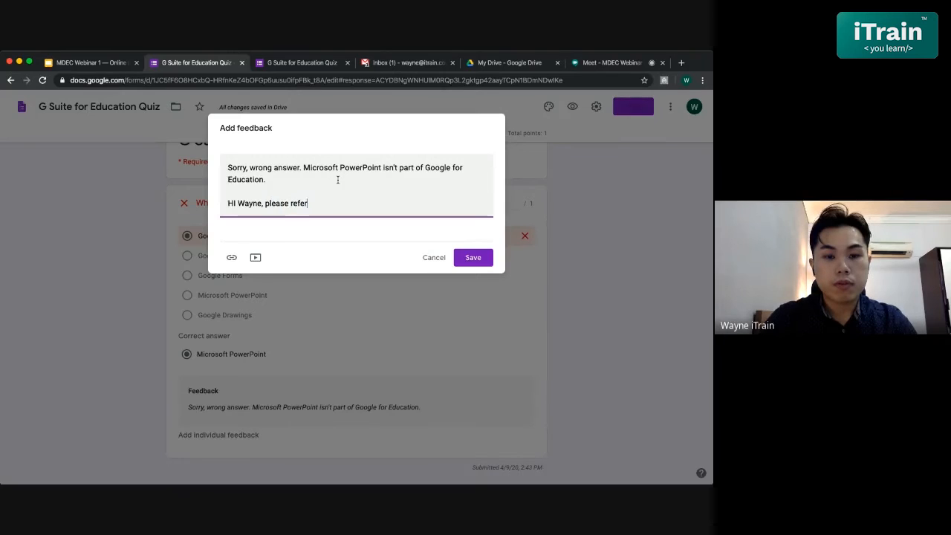
text( topic )
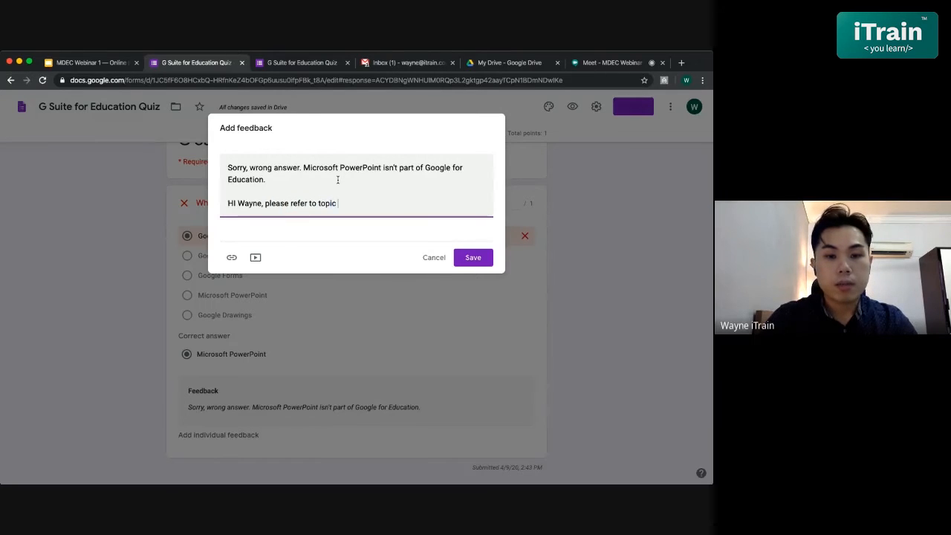
text(2)
text(3 pagae)
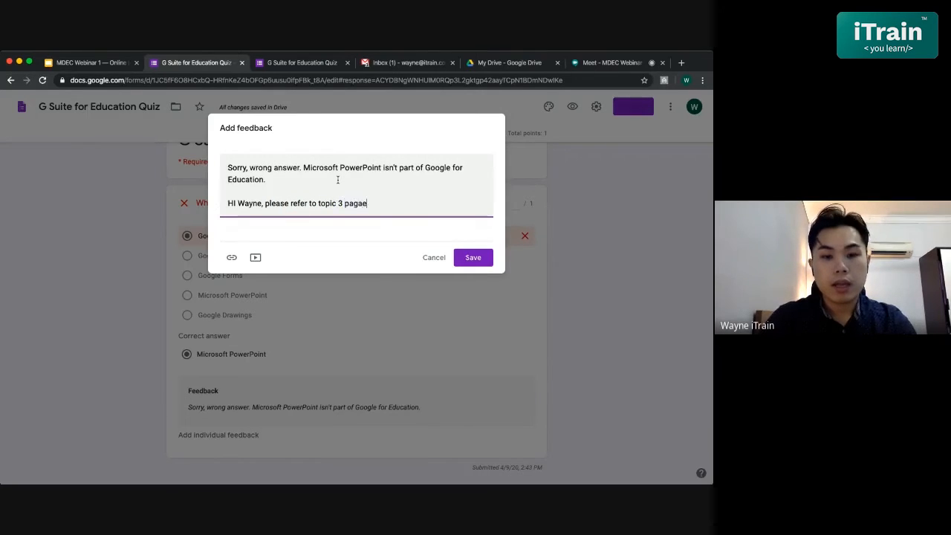
key(BackSpace)
key(BackSpace)
text(e )
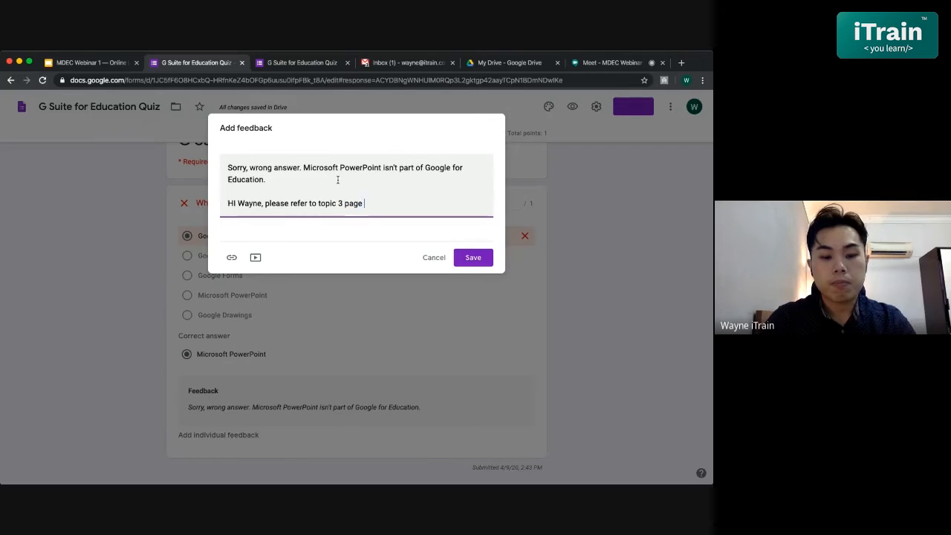
text(25 for the )
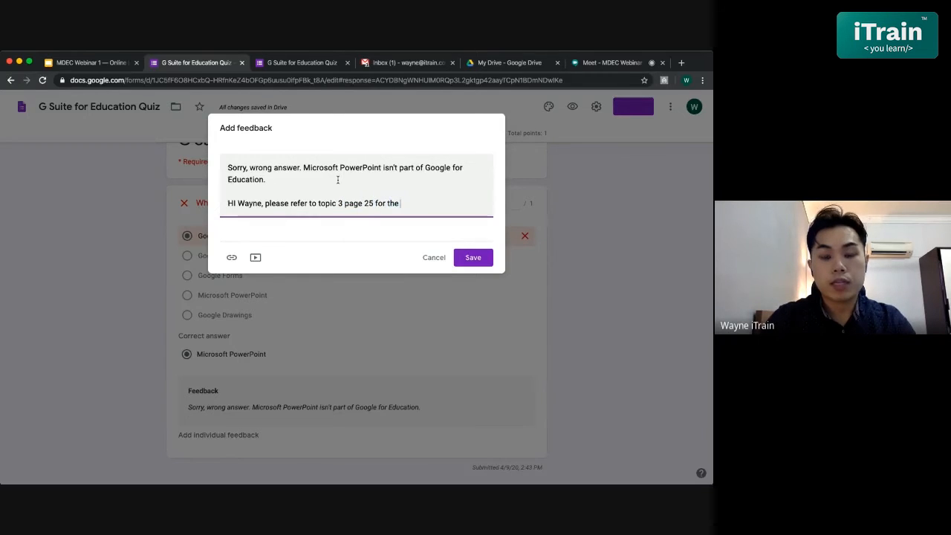
text(answer and exp)
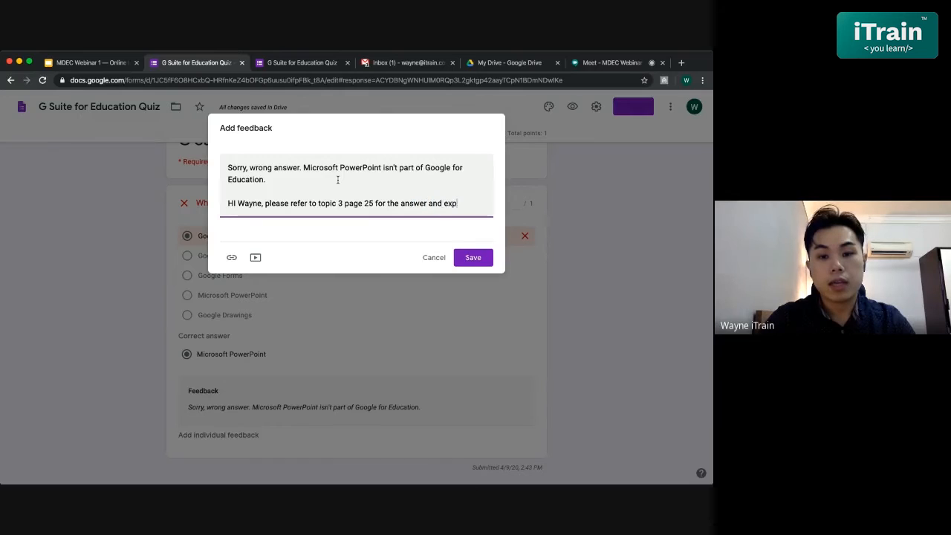
text(lanation.)
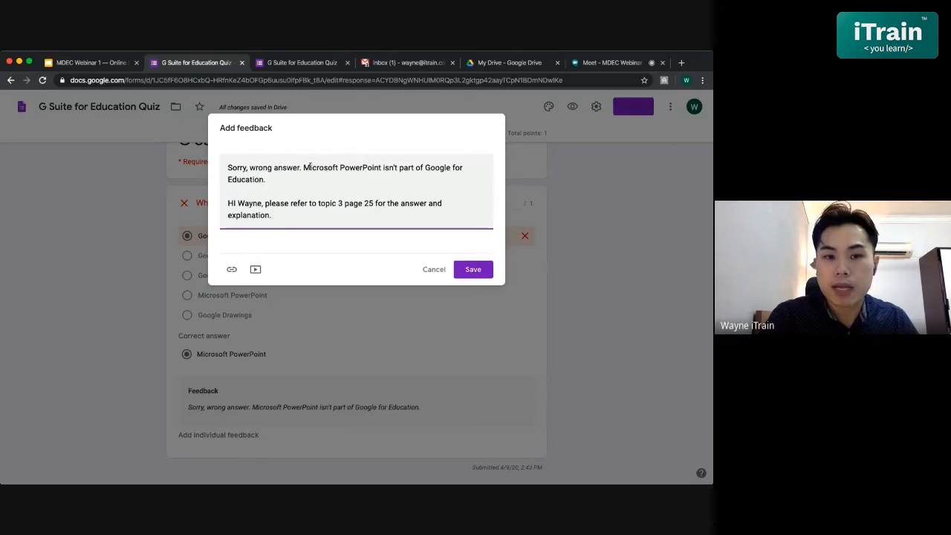
click(474, 270)
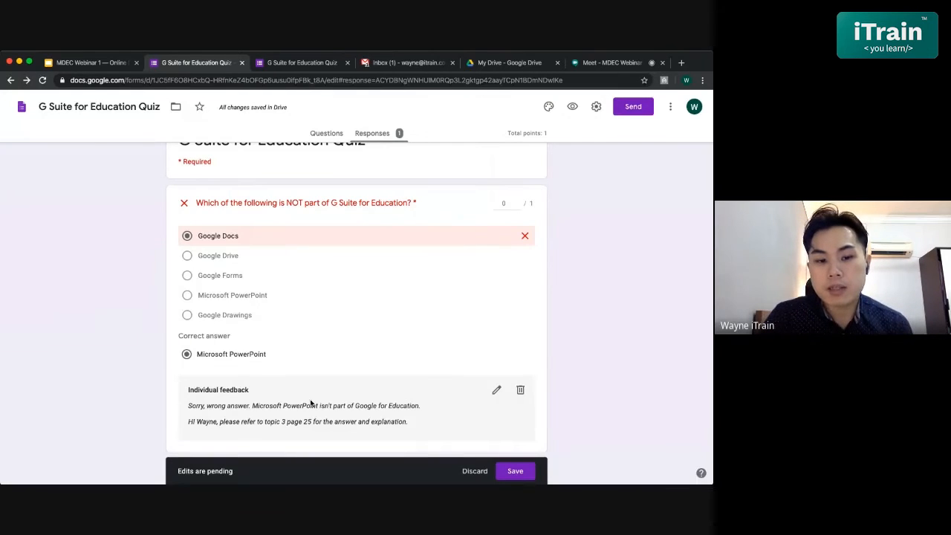
- Save the pending response edits and release the score by email to all respondents without an optional message
scroll(194, 398, down, 1)
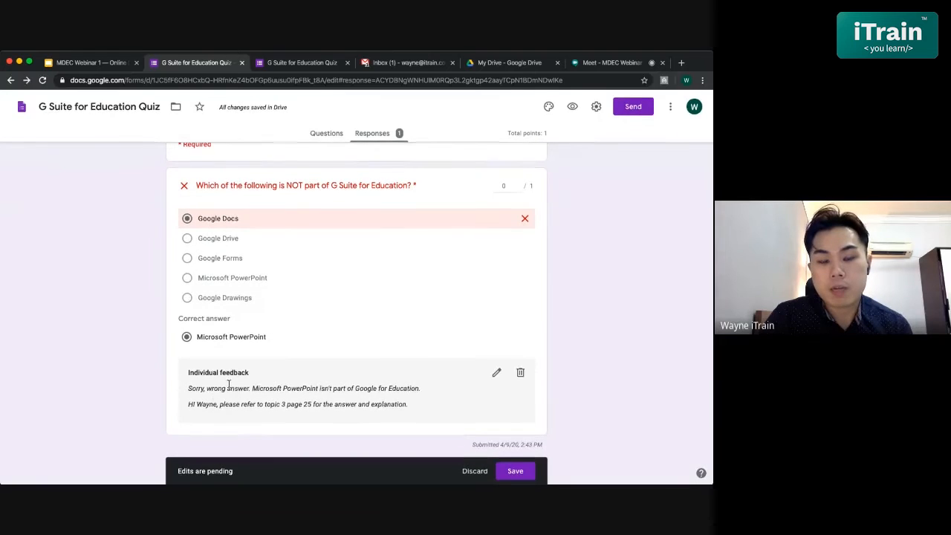
scroll(352, 384, up, 3)
scroll(353, 384, down, 1)
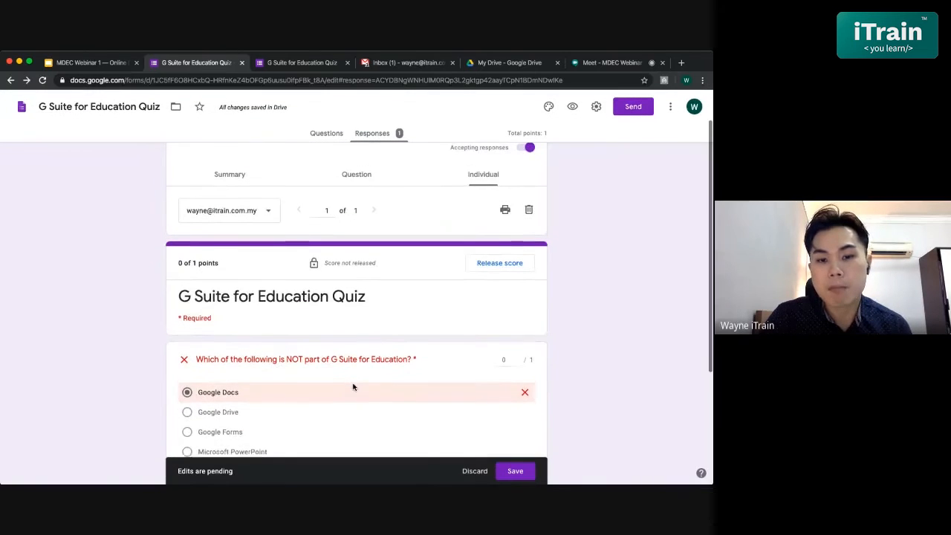
click(498, 269)
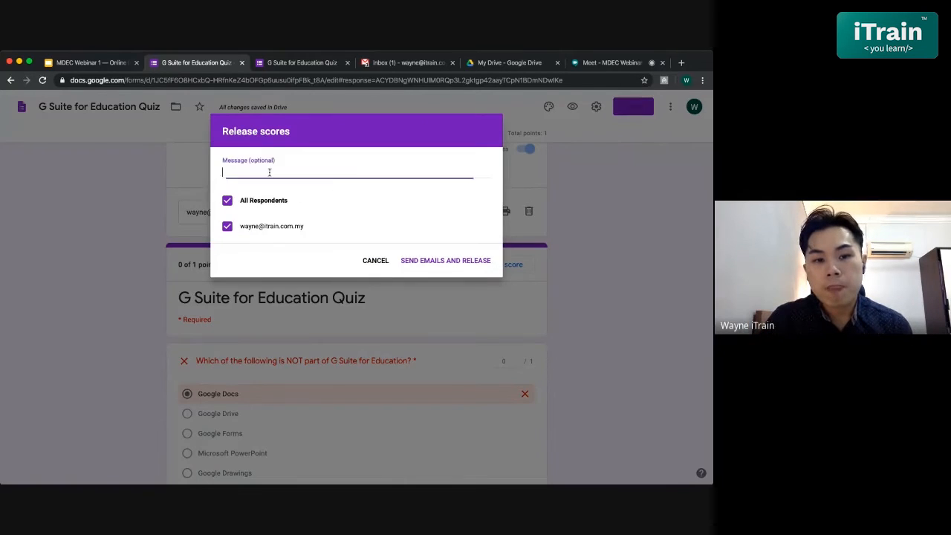
click(282, 173)
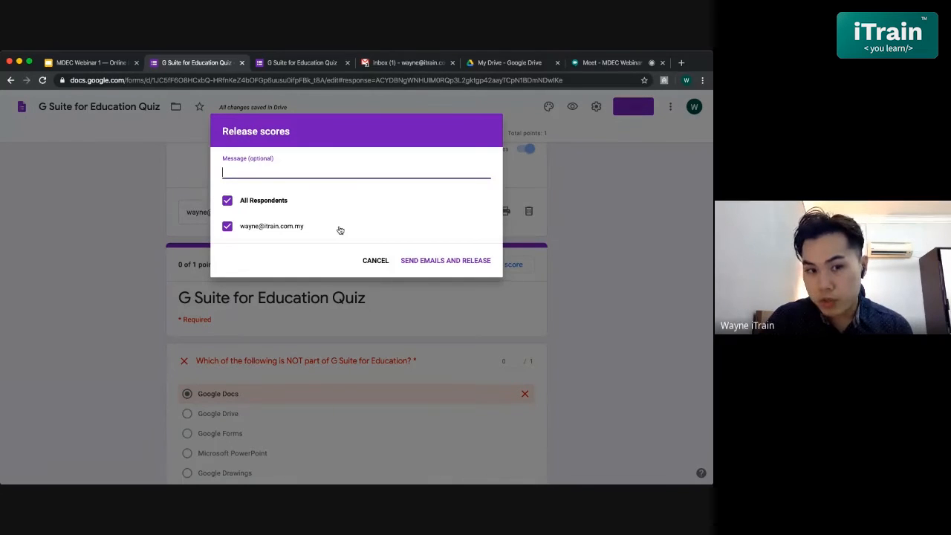
click(437, 260)
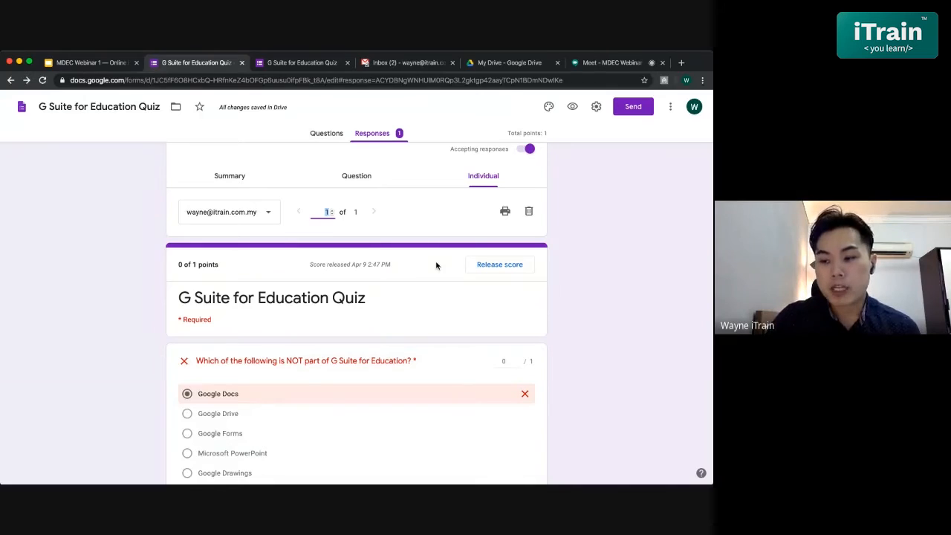
- Switch to Gmail, open the "Score released: G Suite for Education Quiz" email, display its images and open the linked result
click(393, 65)
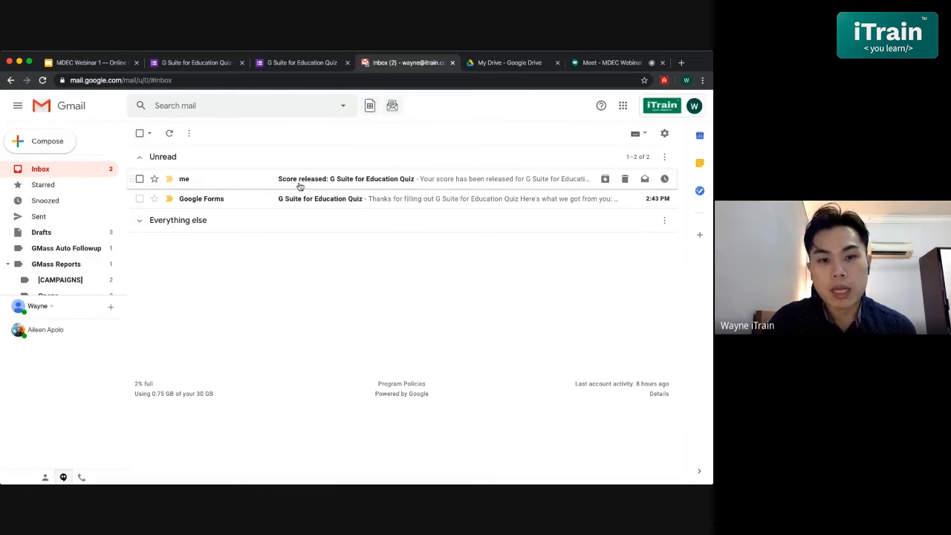
click(349, 182)
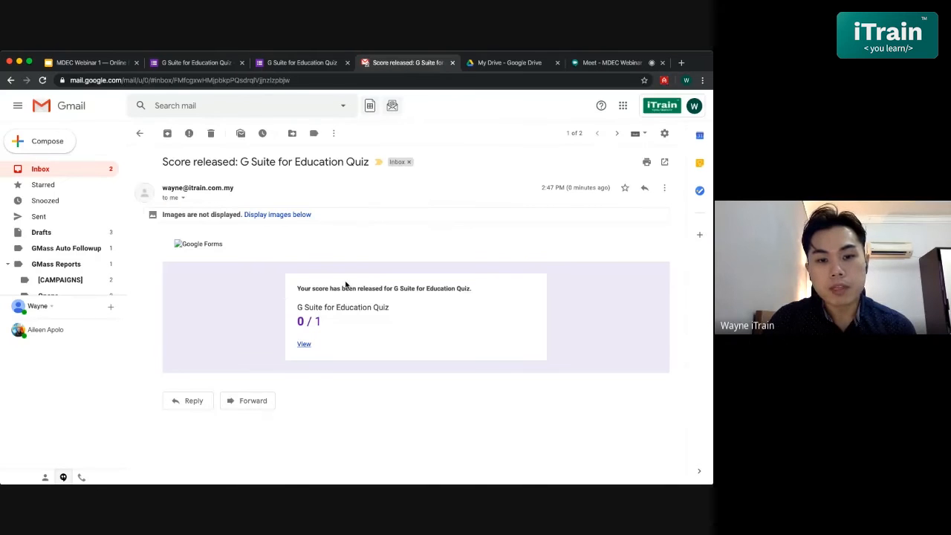
click(274, 215)
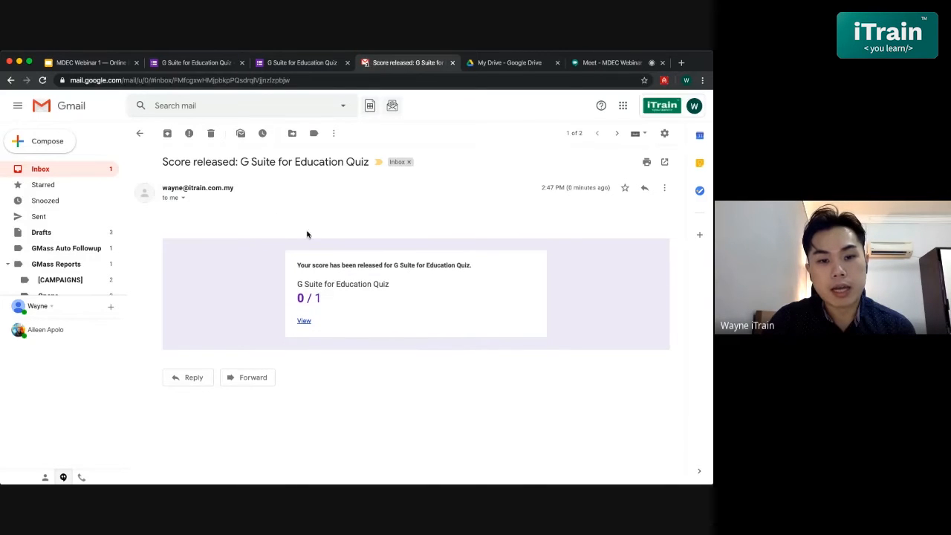
click(304, 322)
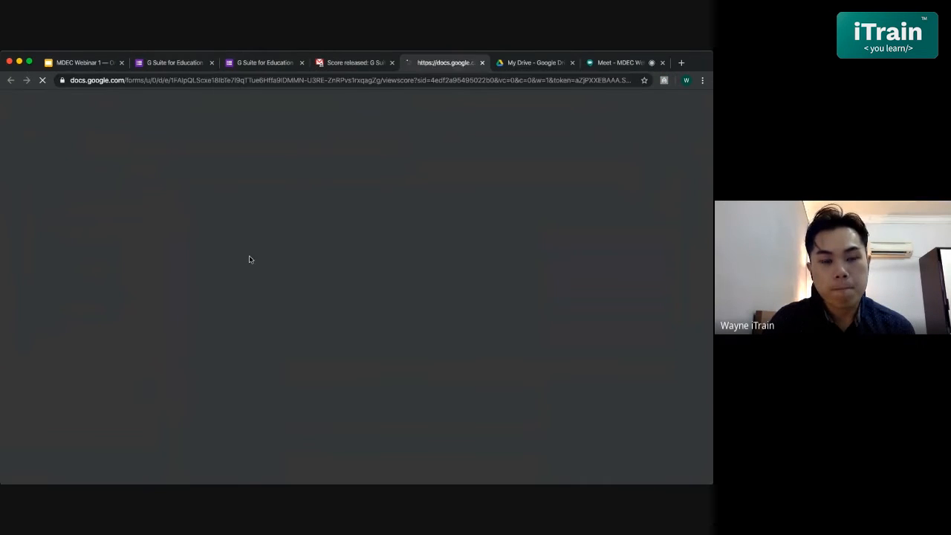
- Review the released quiz result as the respondent, including the total points, correct answer and individual feedback
click(331, 65)
click(428, 64)
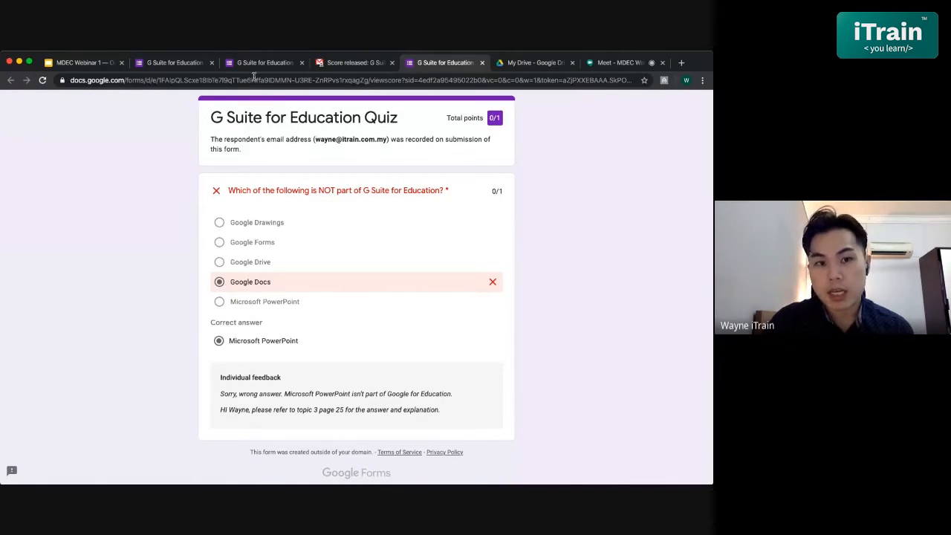
scroll(429, 330, up, 1)
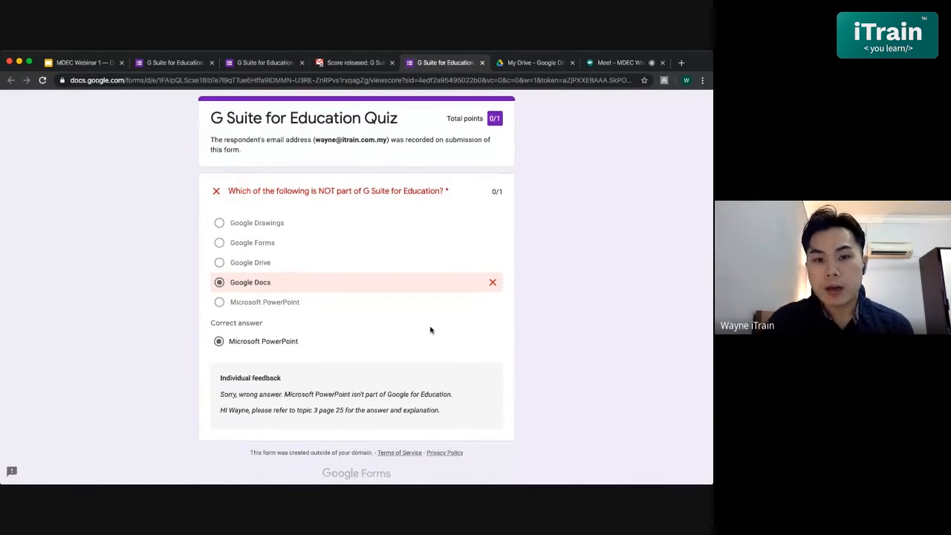
scroll(430, 330, down, 1)
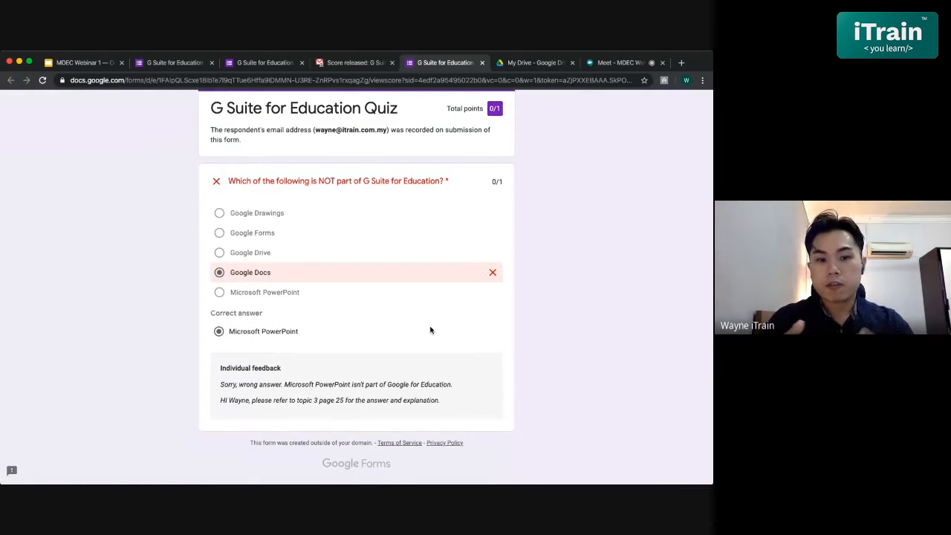
- Return to the quiz editor's questions and add a new question of type Checkboxes below the existing one
click(175, 63)
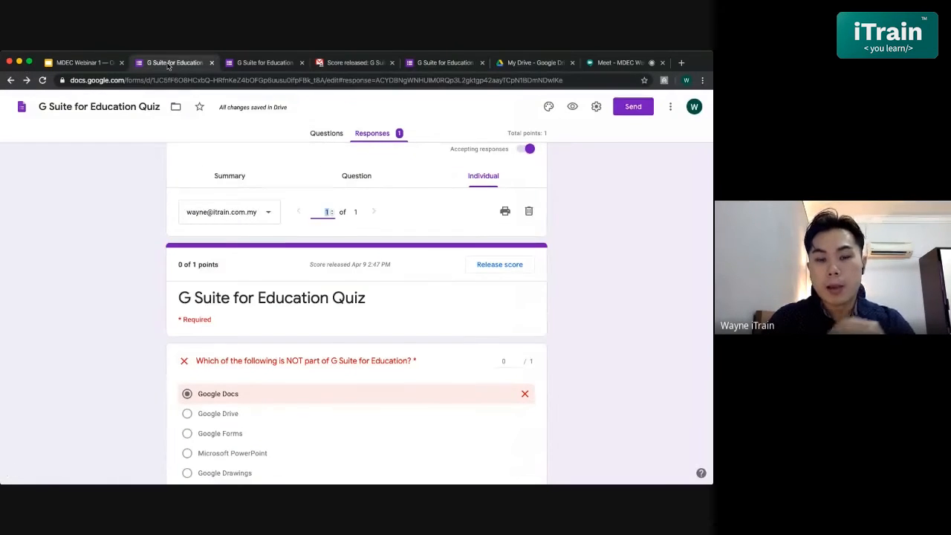
click(245, 181)
click(342, 134)
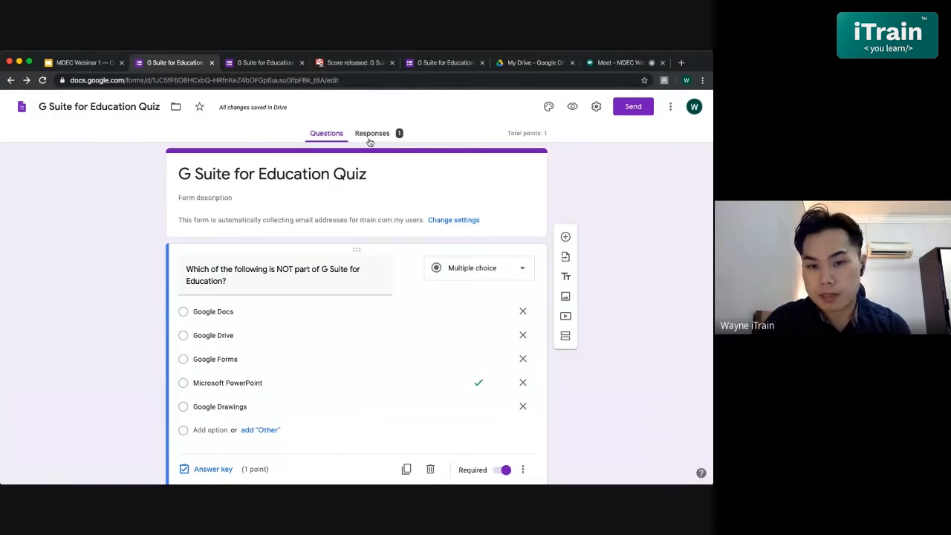
scroll(388, 324, down, 1)
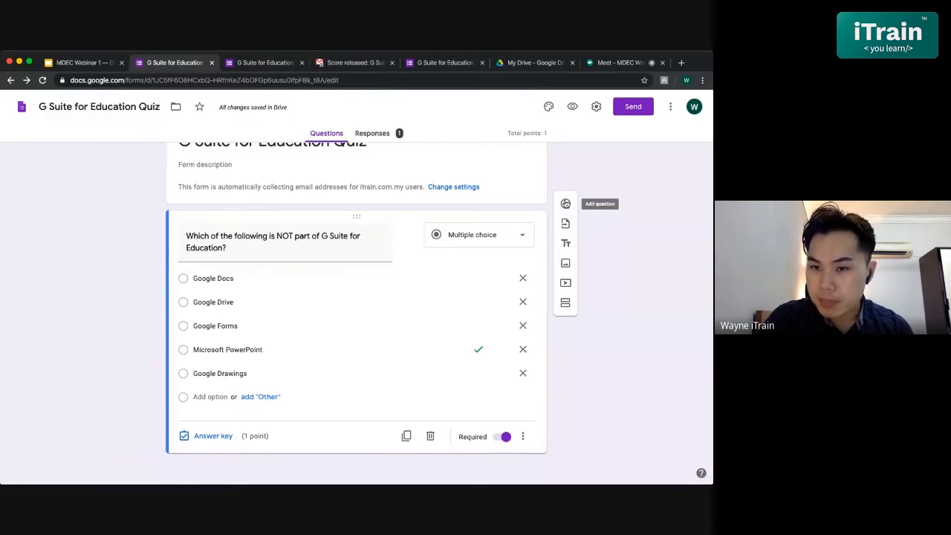
click(565, 203)
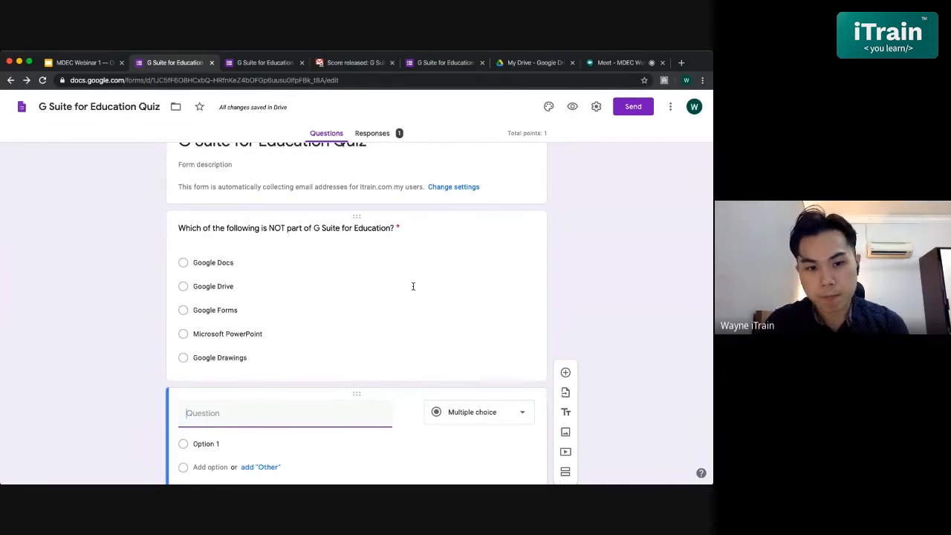
scroll(418, 365, down, 2)
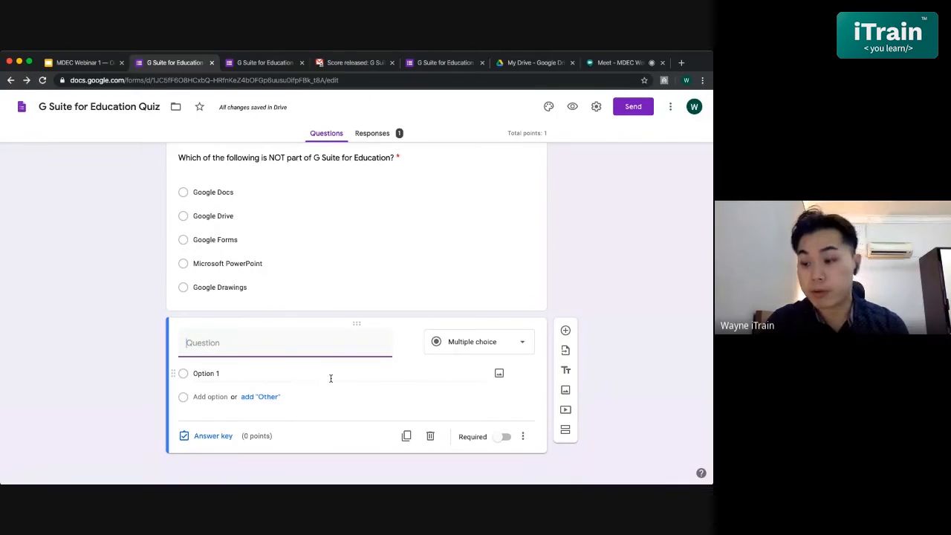
click(452, 348)
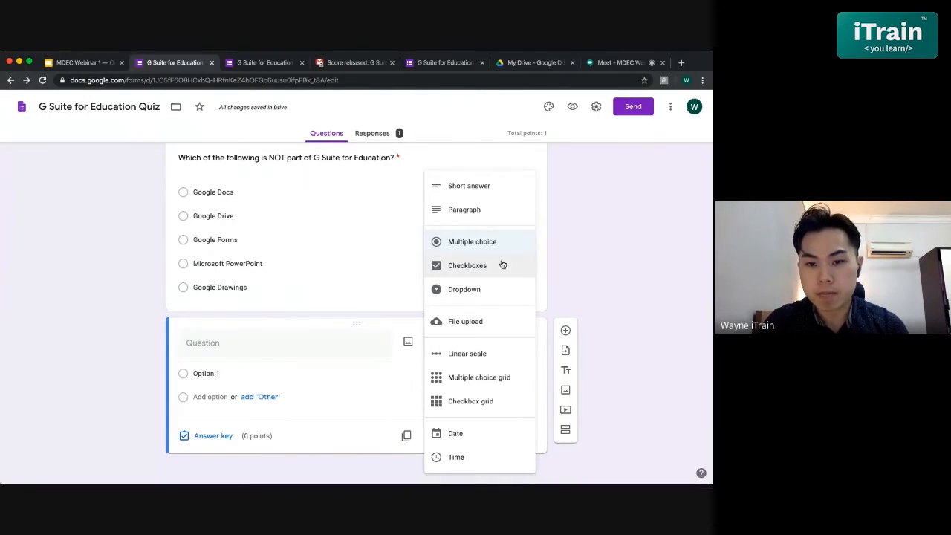
click(475, 269)
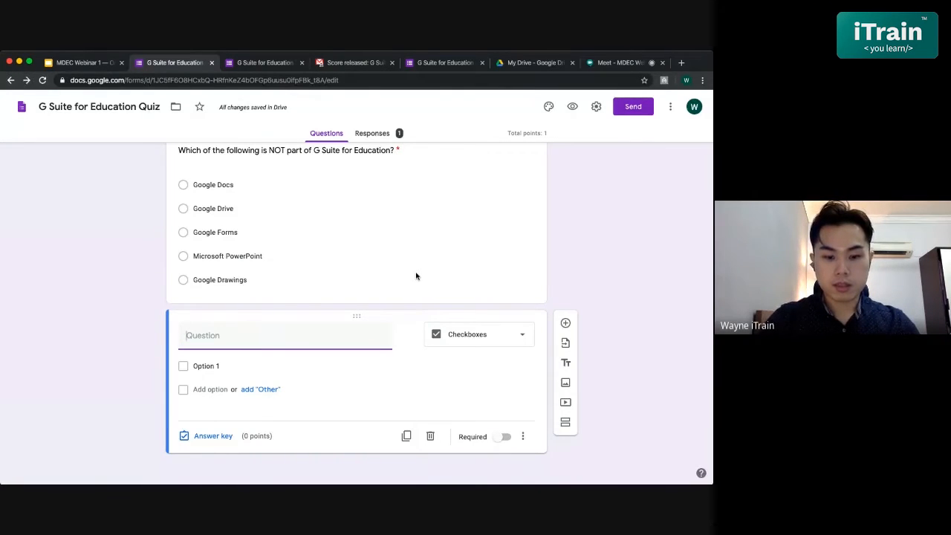
- Enter "We can use Google Forms for the following functions, except:" as the text of the new checkbox question
text(WH)
key(BackSpace)
key(BackSpace)
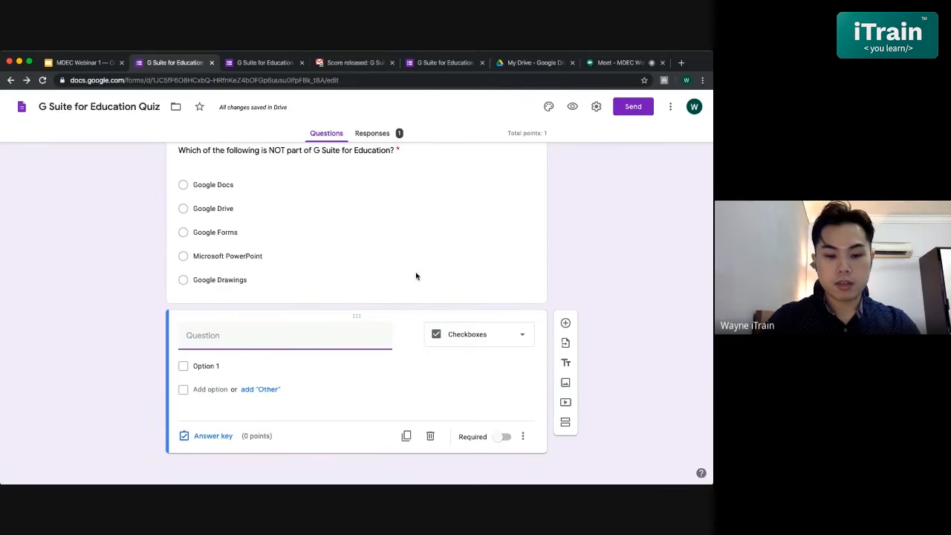
text(We can )
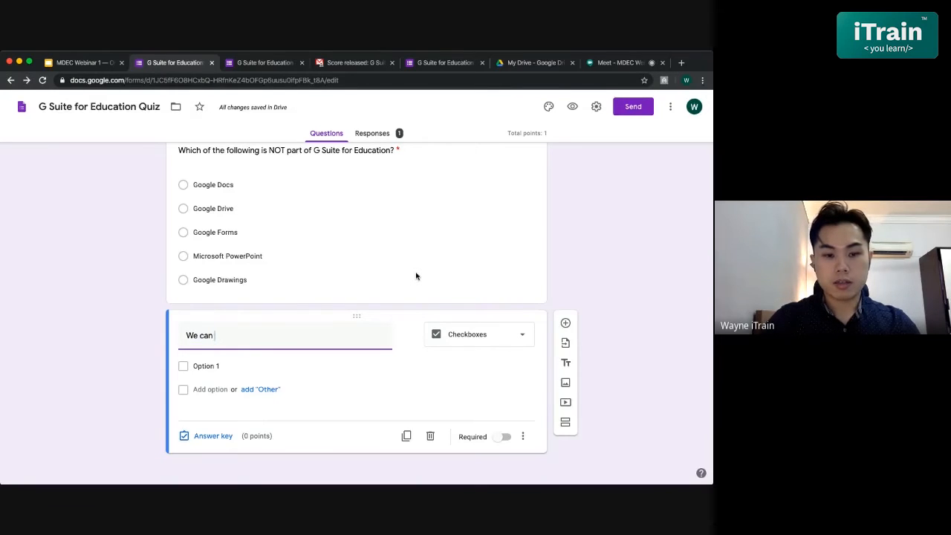
text(use )
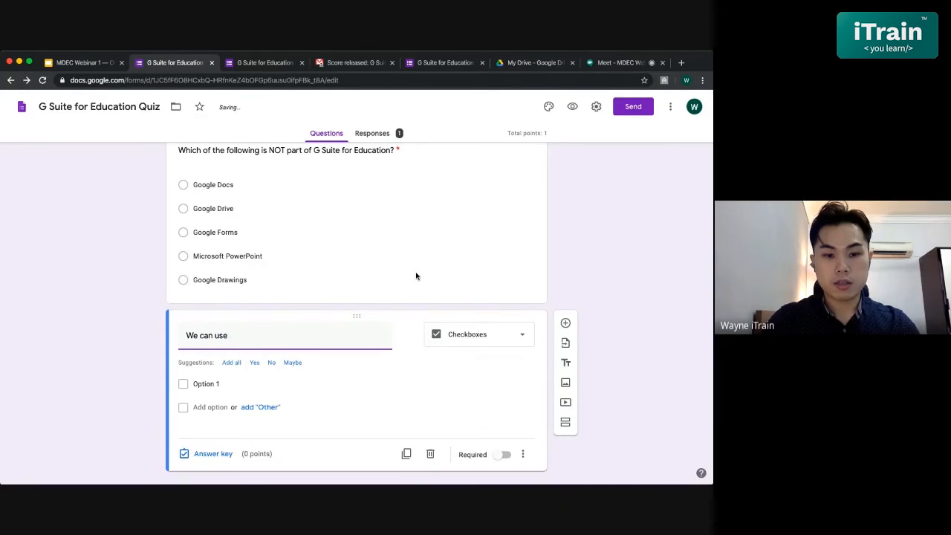
text(Google)
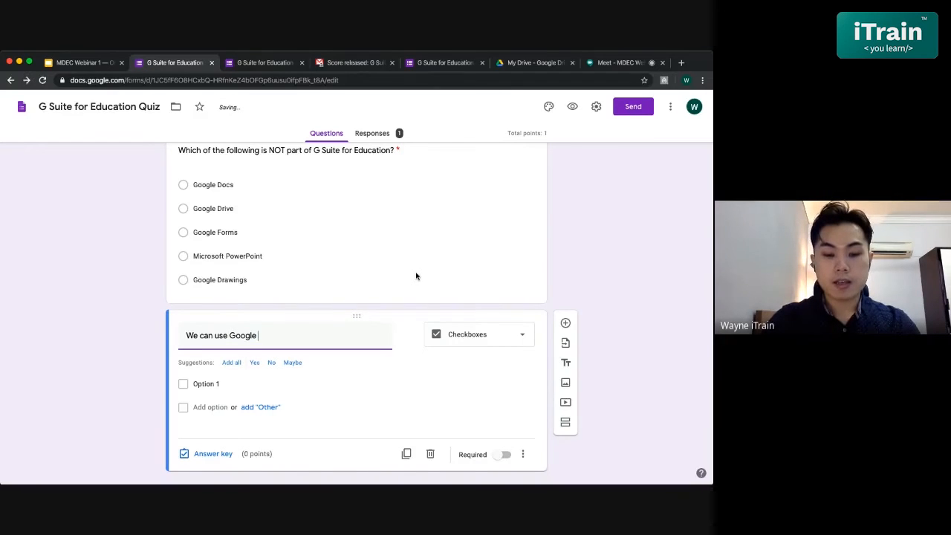
text( Forms for the following)
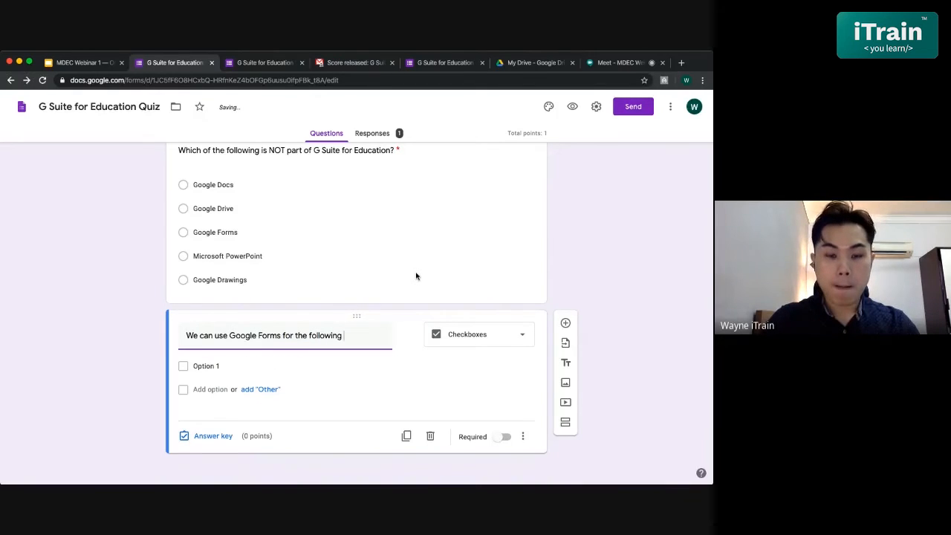
text( functions)
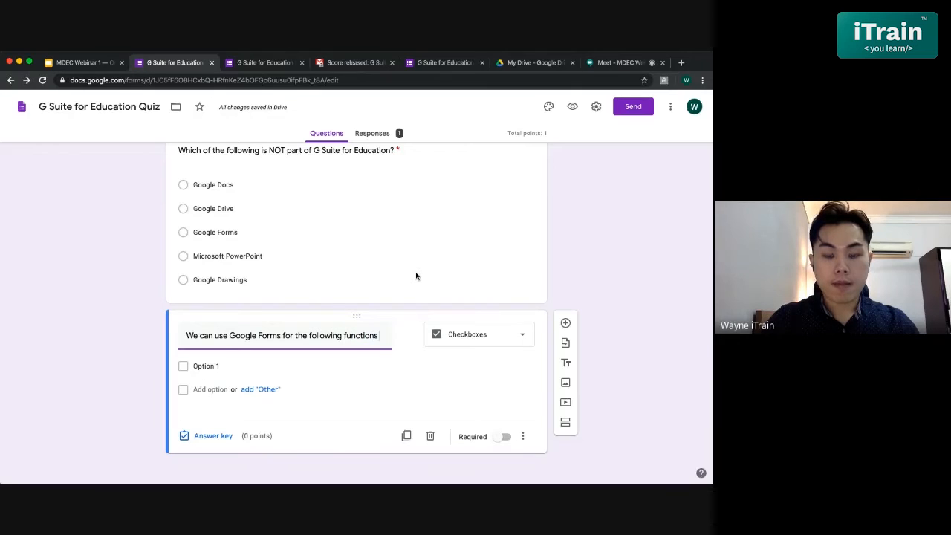
key(BackSpace)
text(, exce)
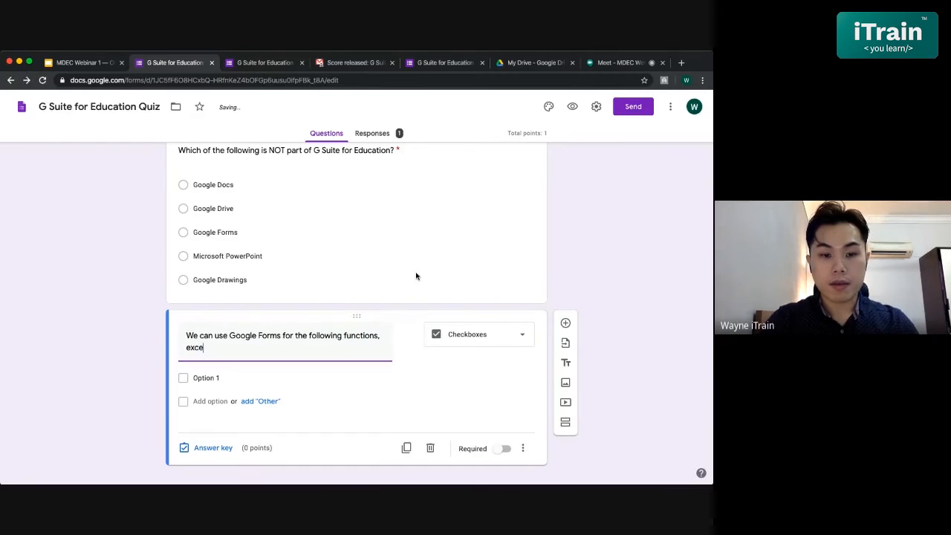
text(pt:)
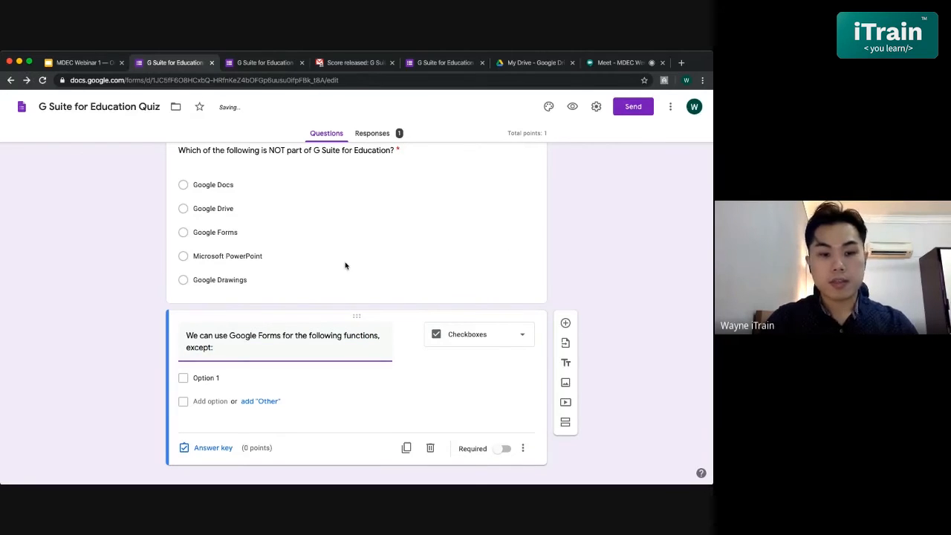
scroll(345, 264, down, 1)
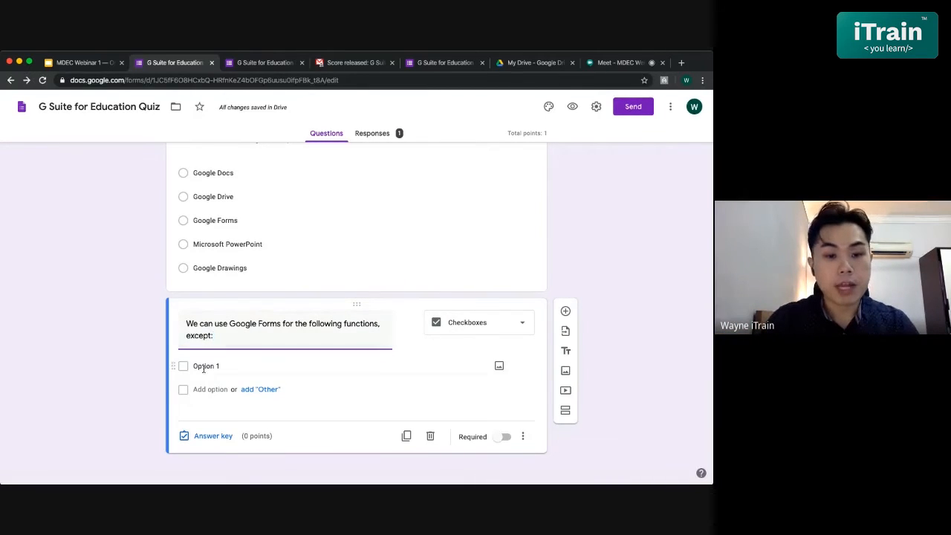
click(372, 365)
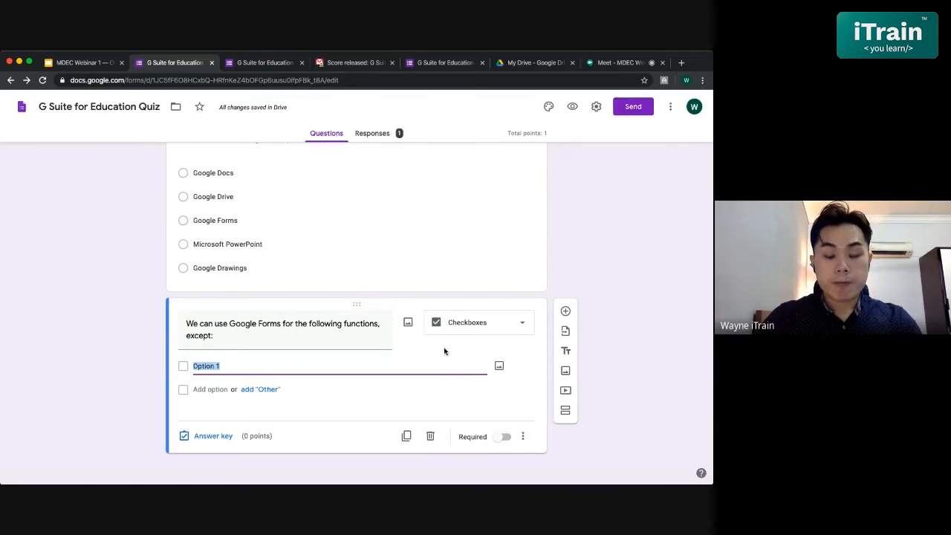
text(Col)
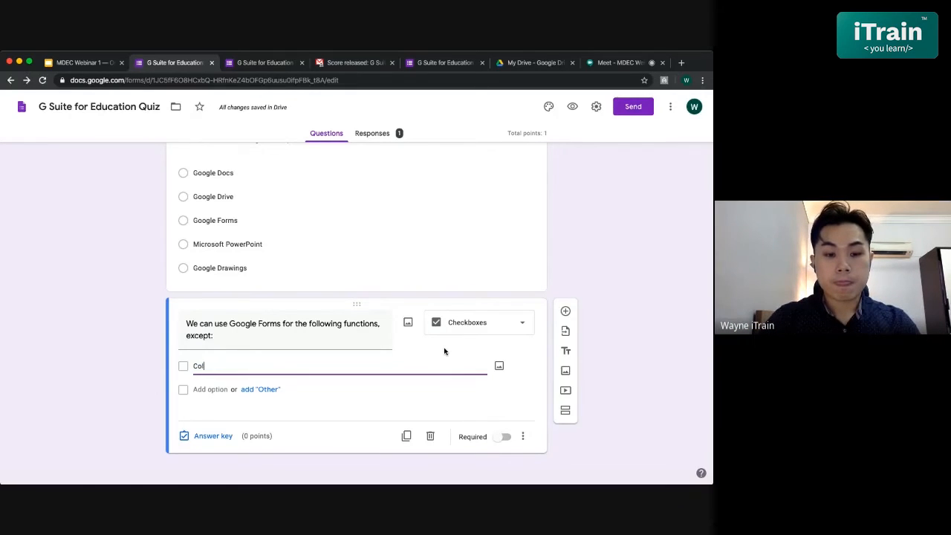
key(BackSpace)
key(BackSpace)
- Replace the word "functions" with "purposes" in the checkbox question's text
triple_click(379, 324)
key(ctrl+c)
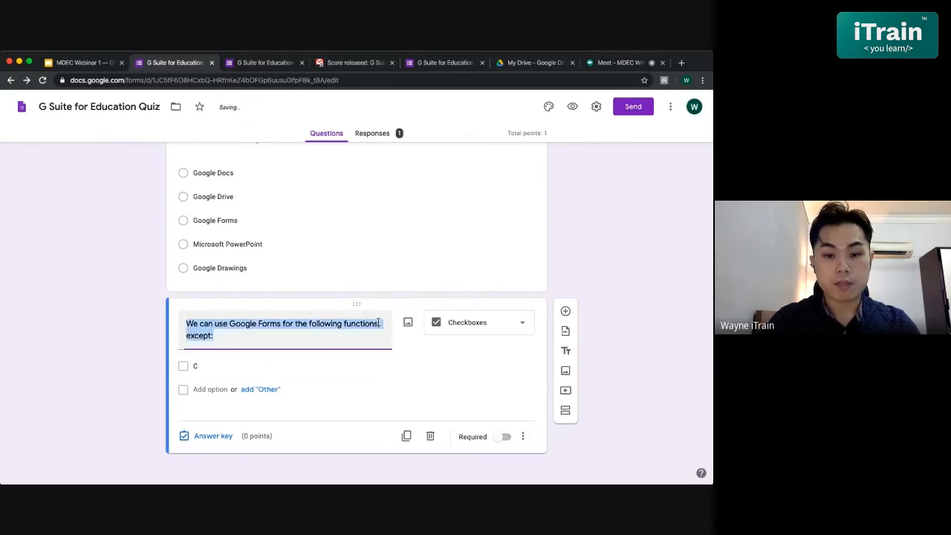
key(BackSpace)
key(ctrl+v)
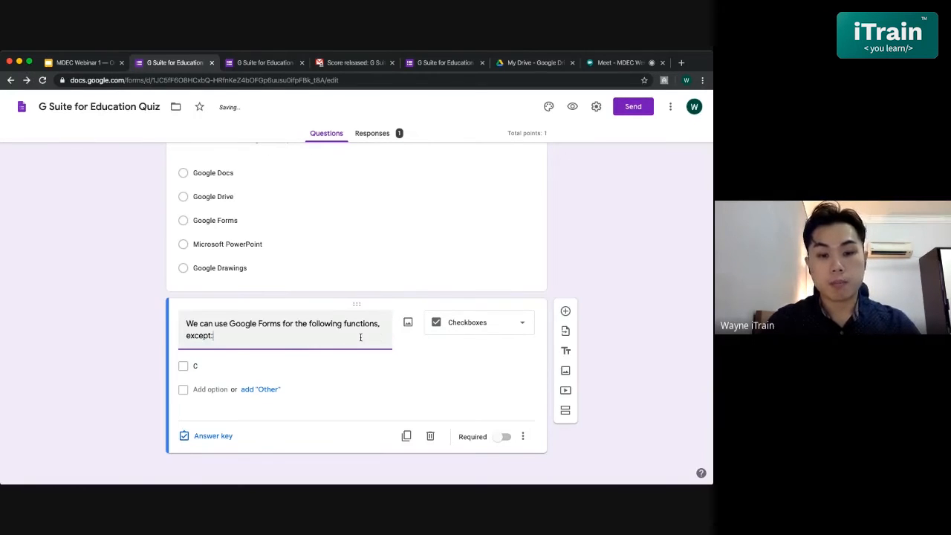
drag(377, 324, 344, 324)
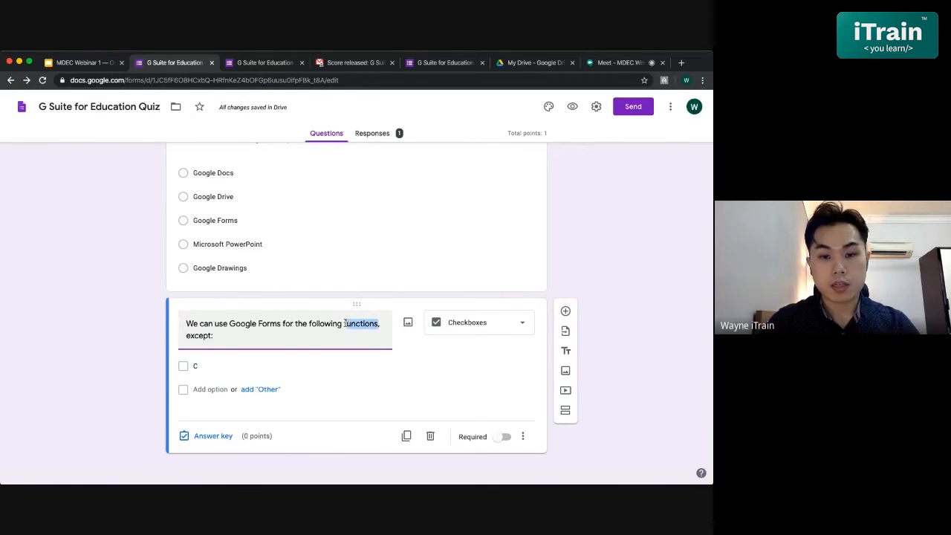
key(BackSpace)
key(ctrl+z)
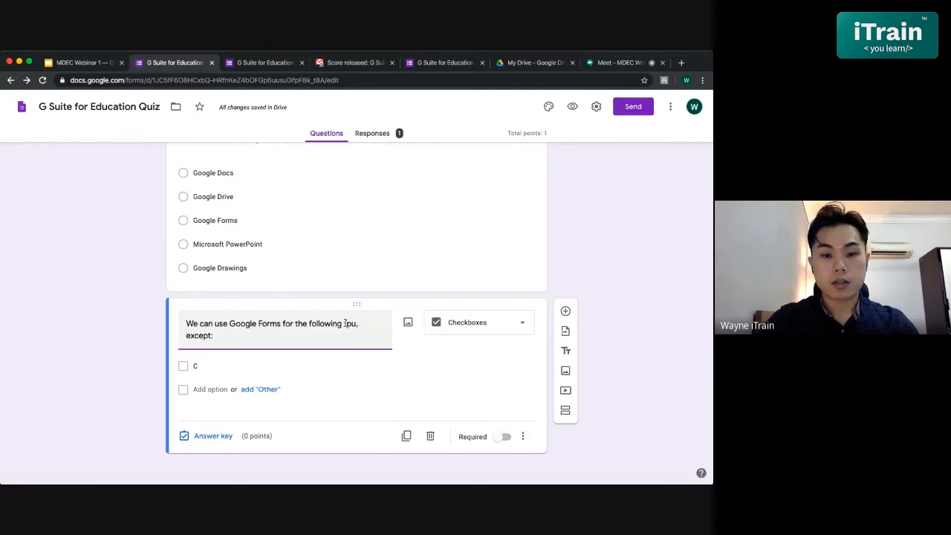
key(BackSpace)
text(purposes)
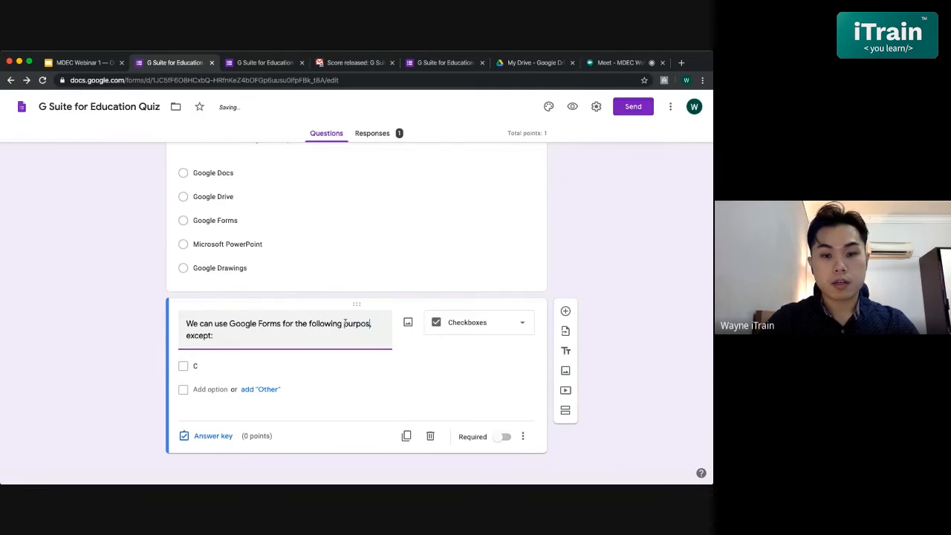
- Set the first answer option of the checkbox question to "Collect feedback and data"
click(221, 366)
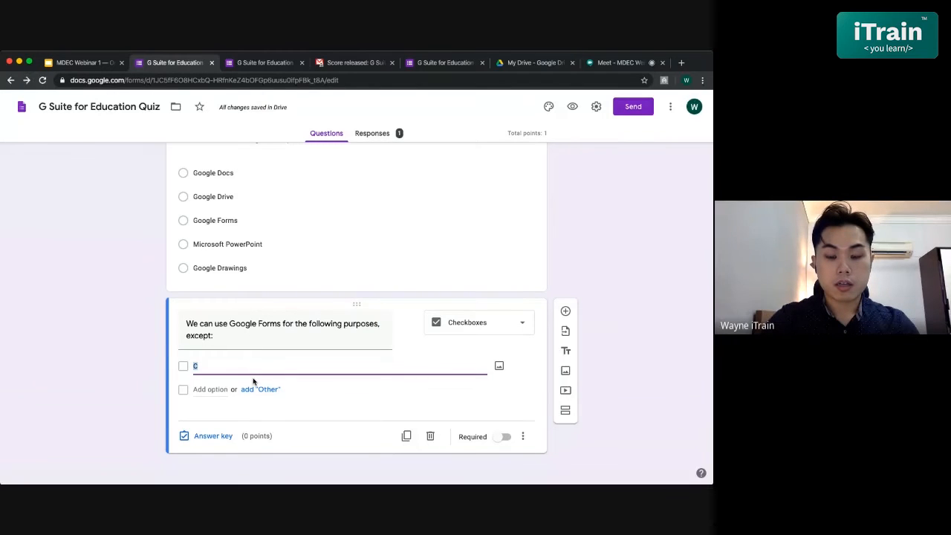
text(Collec)
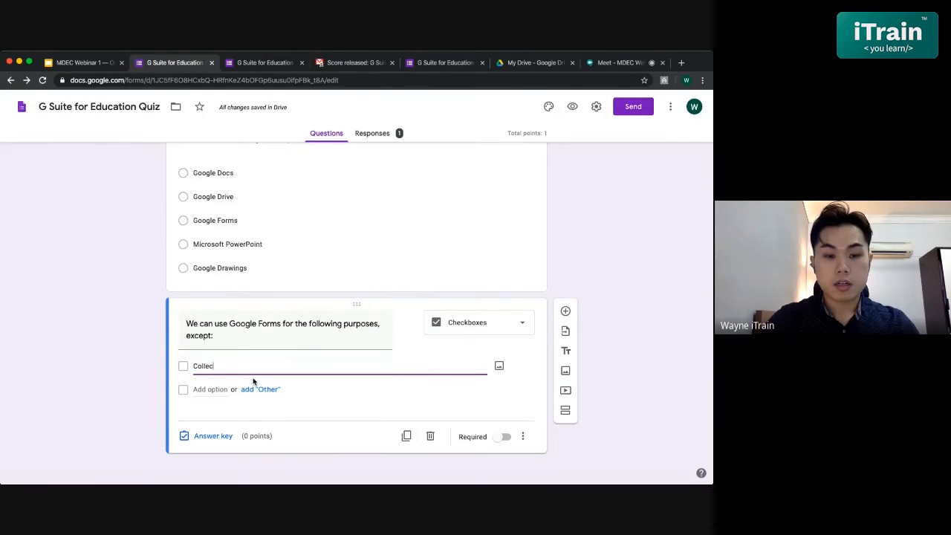
text(t data)
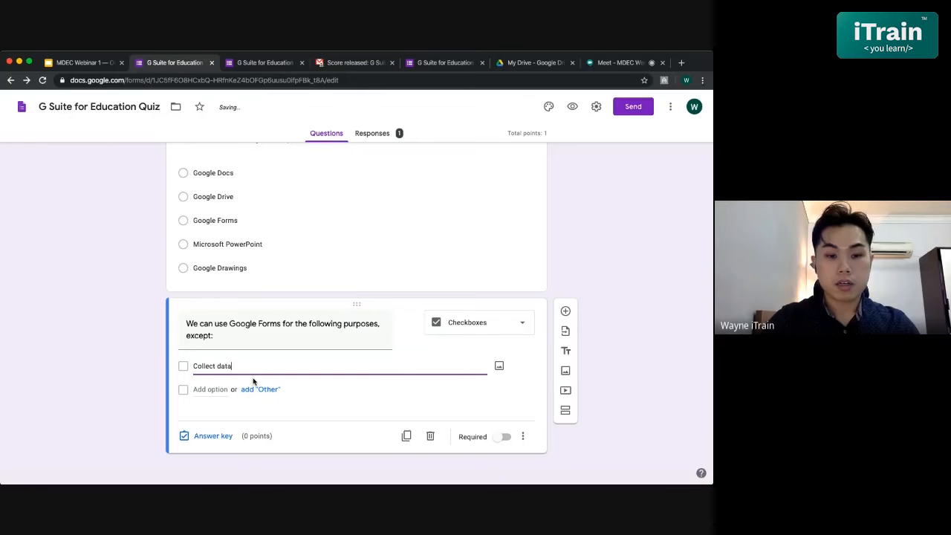
key(BackSpace)
key(BackSpace)
key(BackSpace)
key(BackSpace)
text(fee)
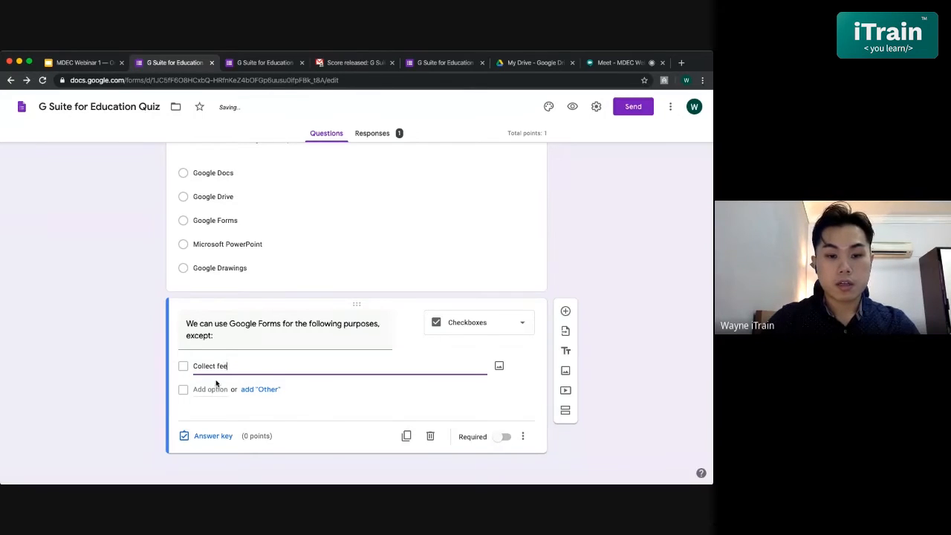
text(dback and data)
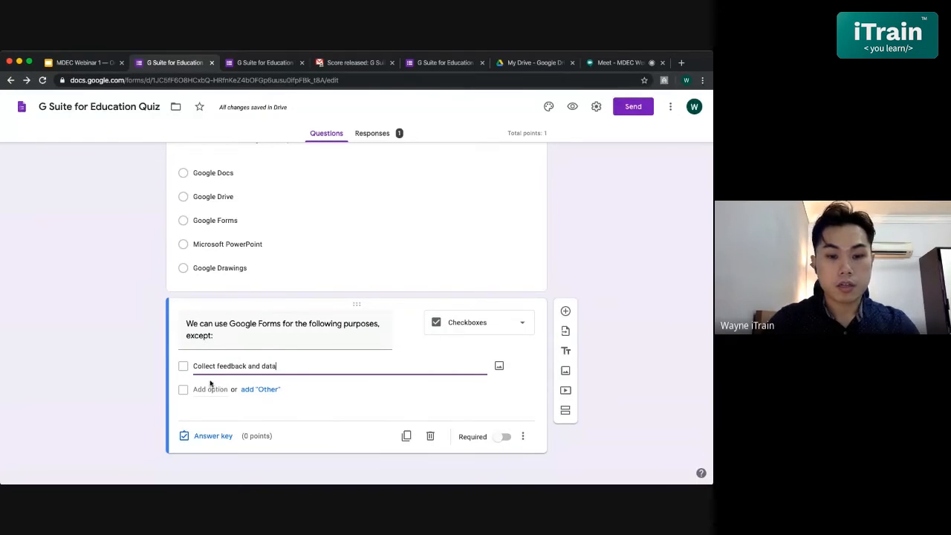
- Add a second answer option reading "Browser video on Youtube" to the checkbox question
click(207, 388)
text(Br)
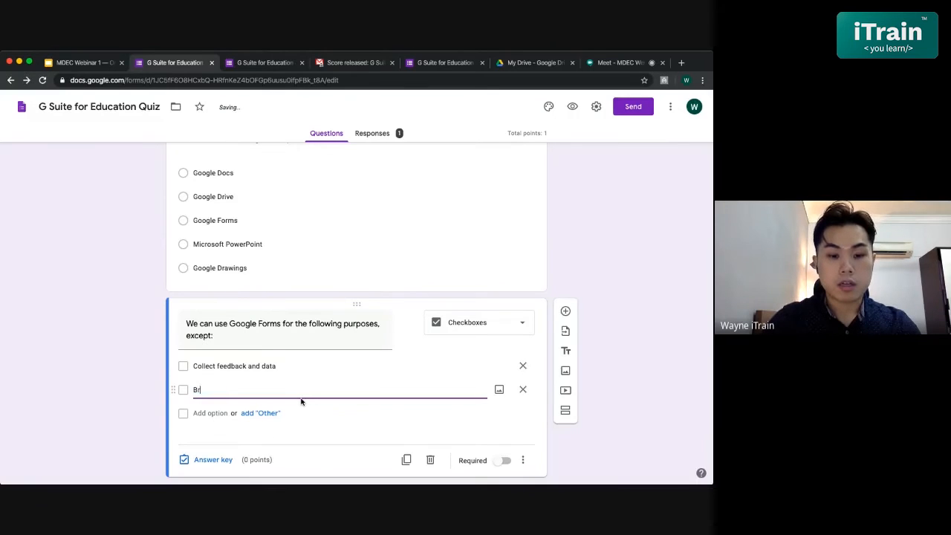
text(owser )
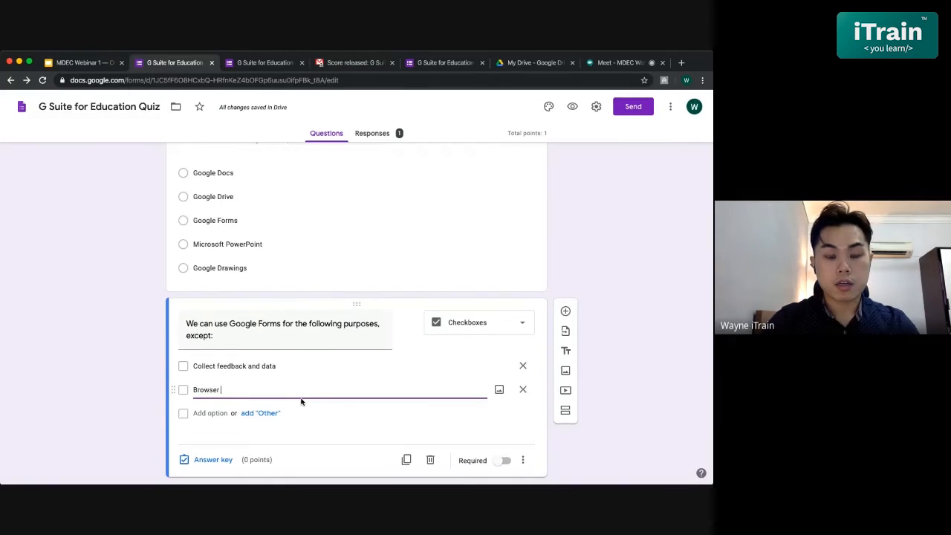
text(video on Yout)
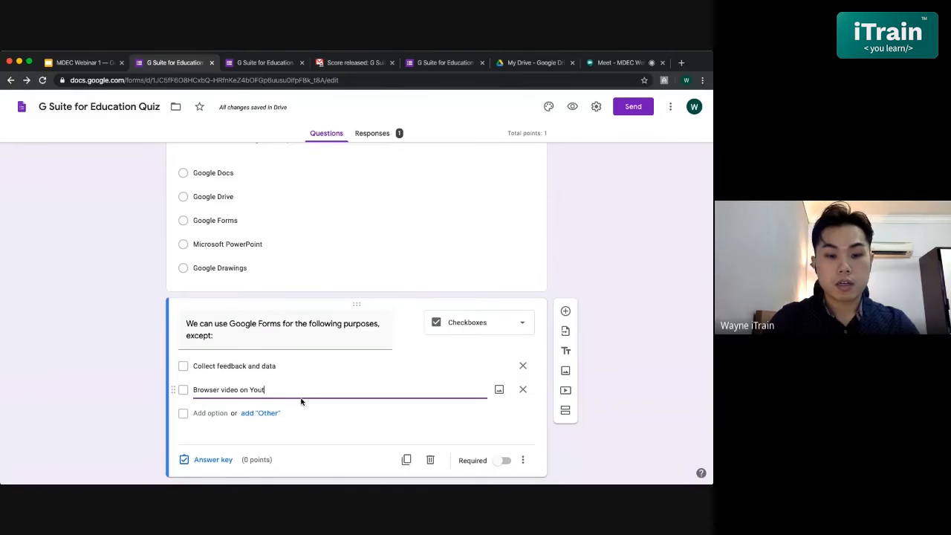
text(ube)
- Add a third answer option reading "Create a quiz" to the checkbox question
click(209, 413)
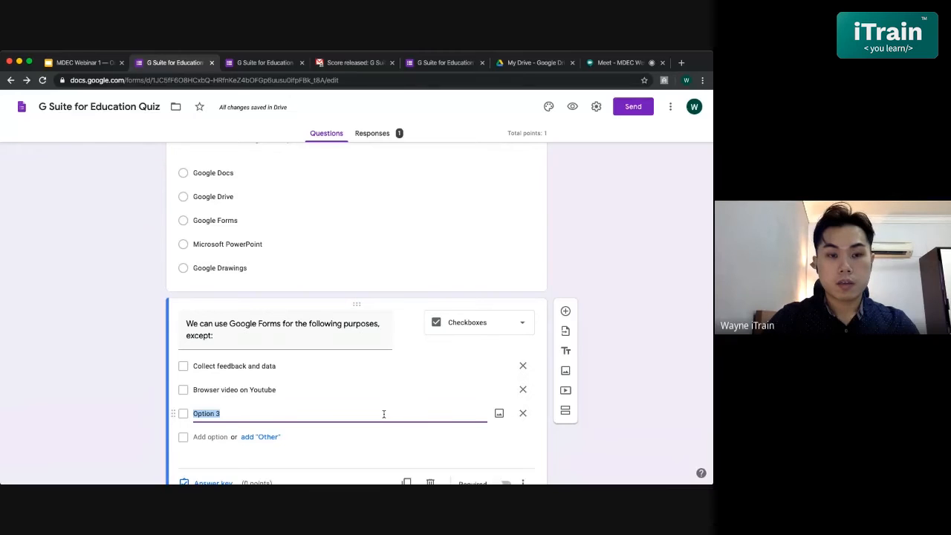
key(BackSpace)
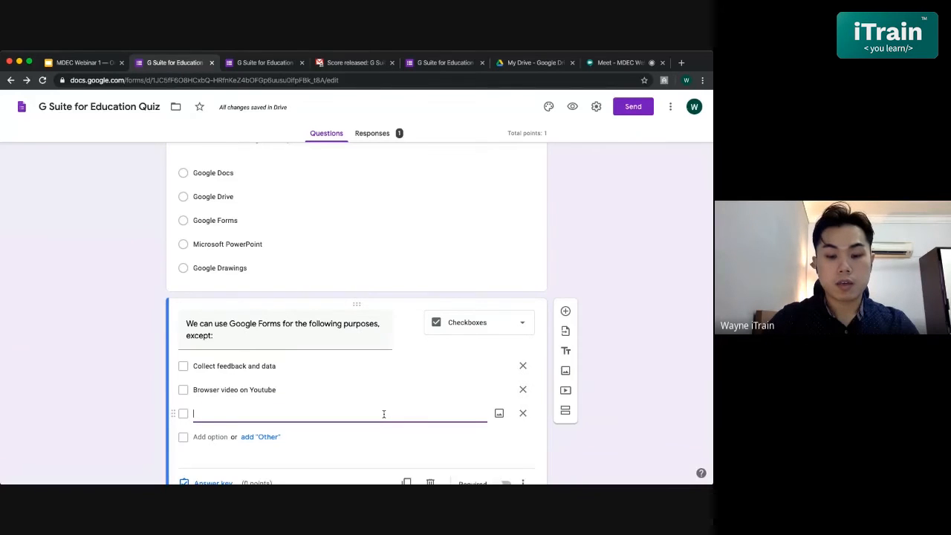
text(Make a)
key(BackSpace)
key(BackSpace)
key(BackSpace)
key(BackSpace)
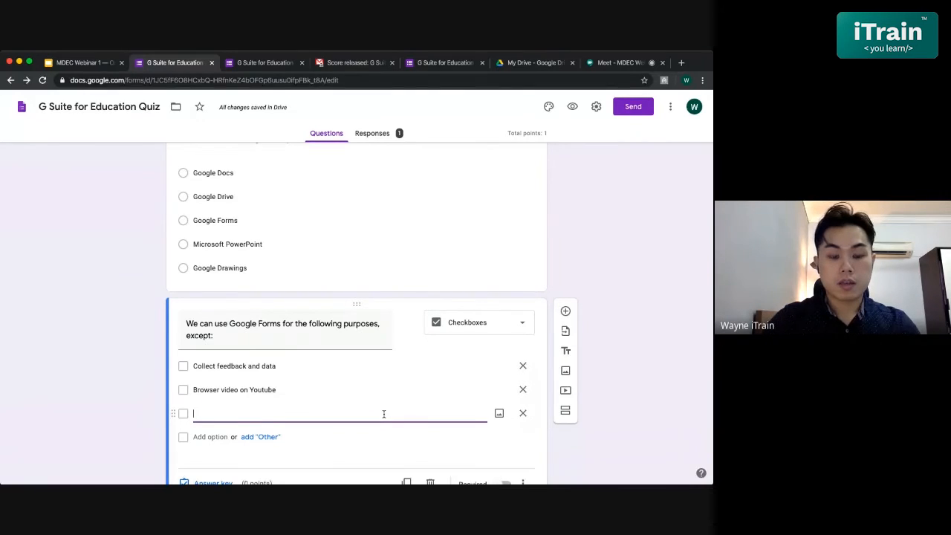
text(Make a)
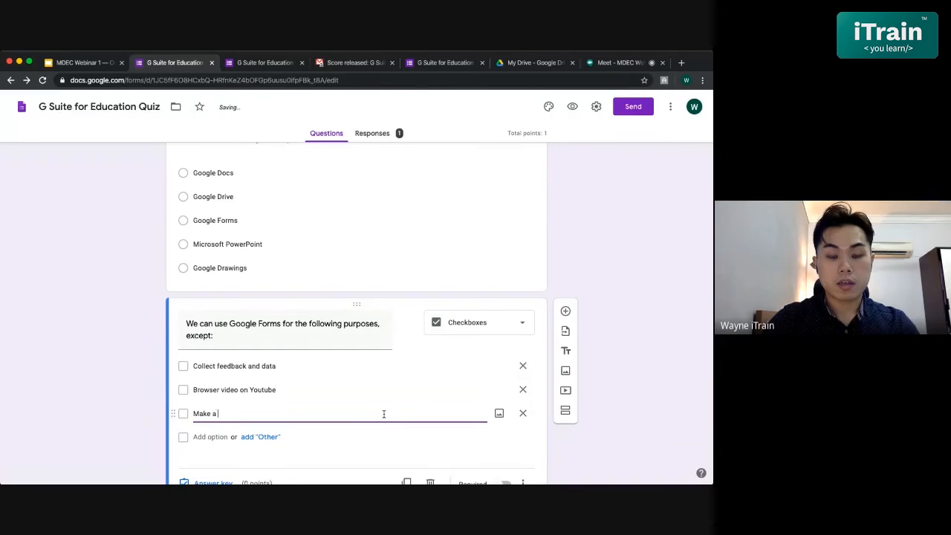
key(BackSpace)
key(BackSpace)
key(BackSpace)
key(BackSpace)
text(Crea)
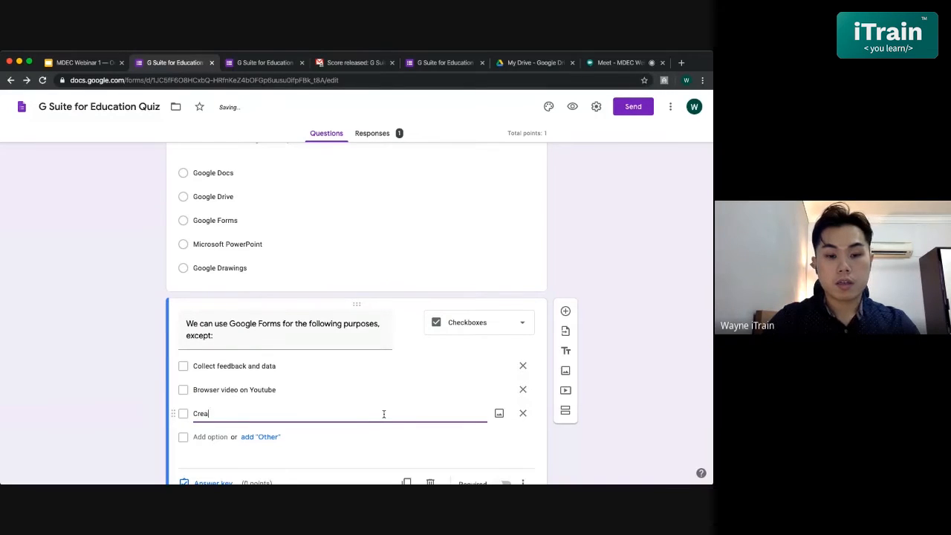
text(te a quiz)
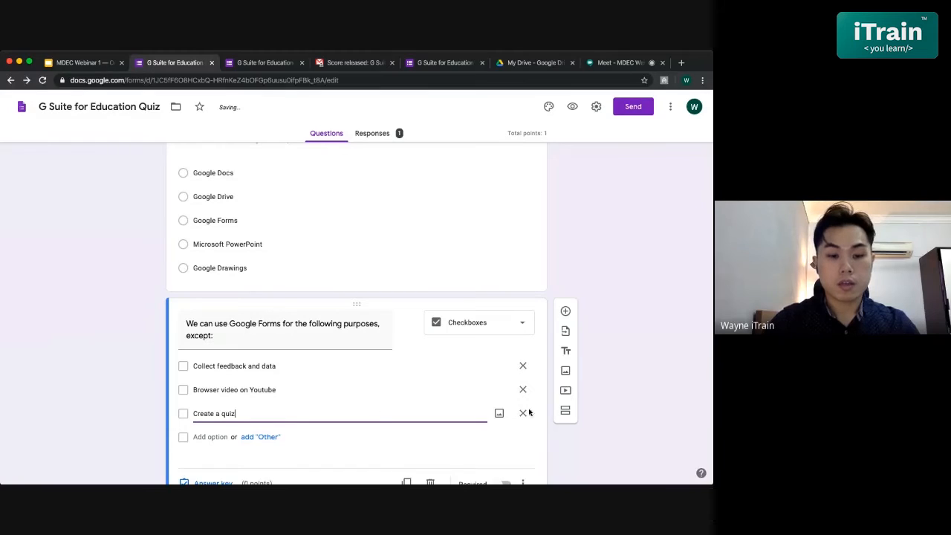
- Add a fourth answer option reading "Collect training feedback" to the checkbox question
scroll(228, 383, down, 1)
click(217, 389)
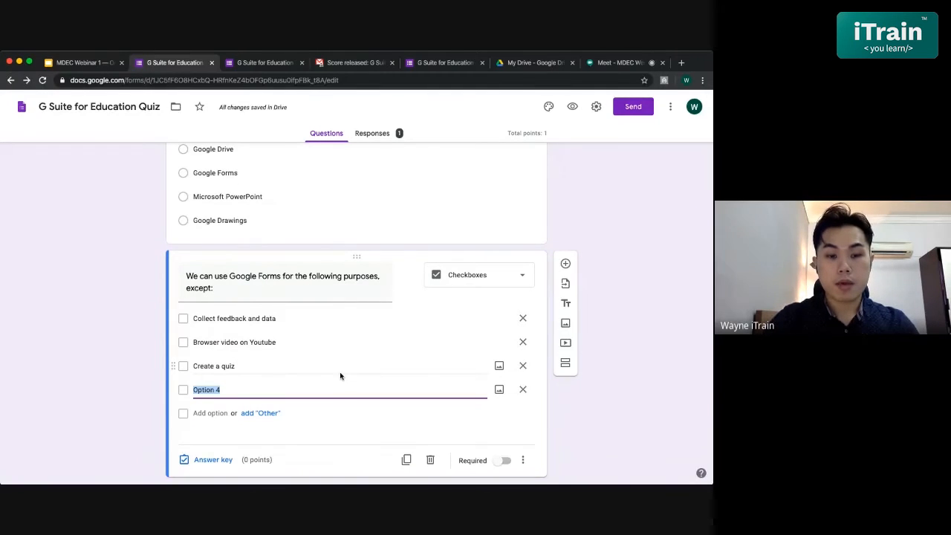
text(Collect tra)
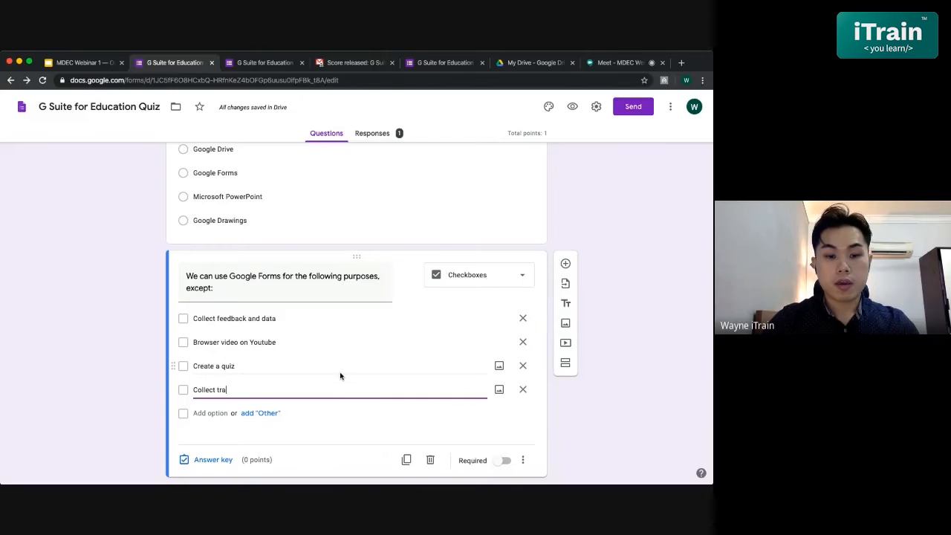
text(ining fe)
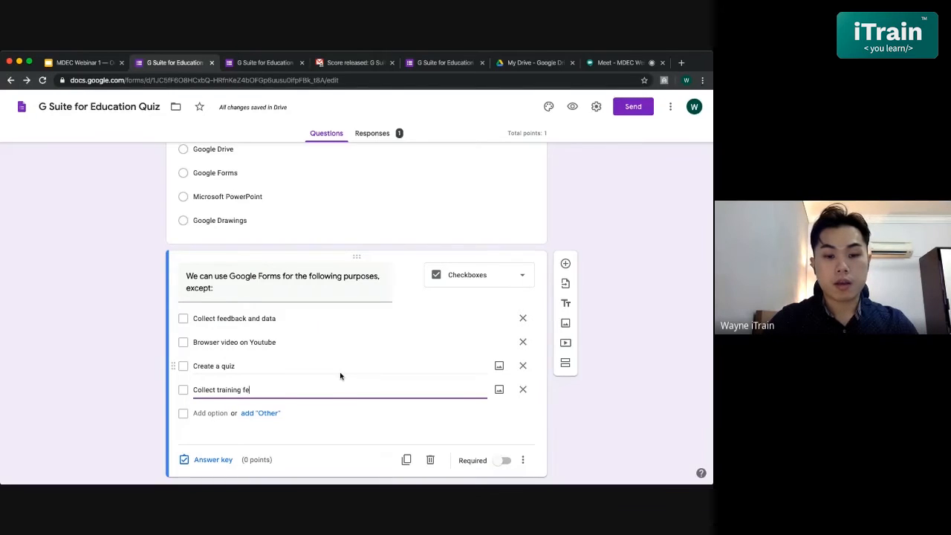
text(edback)
click(423, 420)
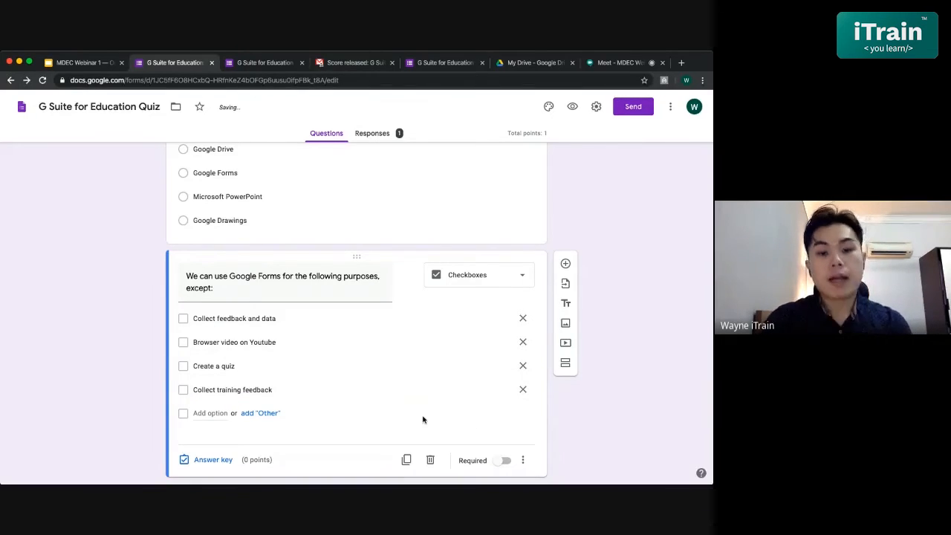
scroll(423, 419, down, 1)
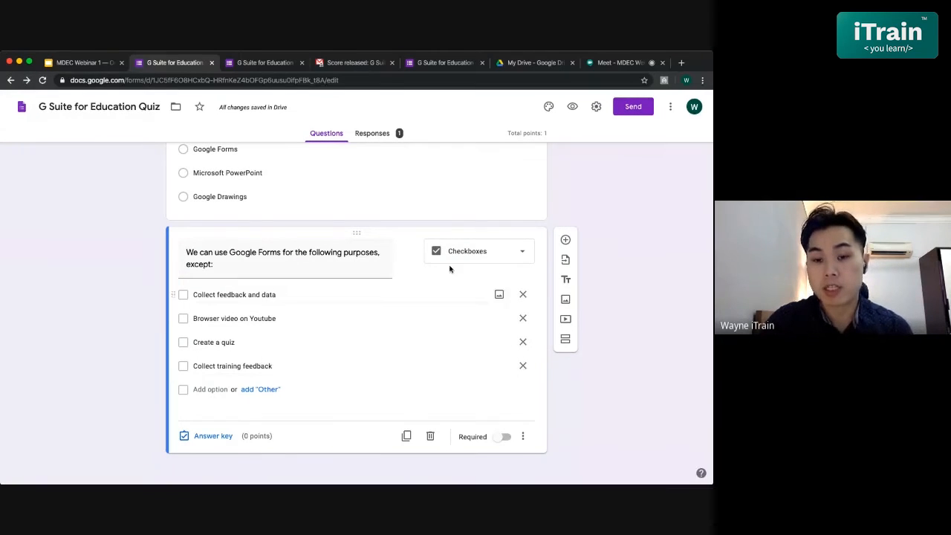
- Mark "Create a quiz", "Collect training feedback" and "Collect feedback and data" as the checkbox question's correct answers, worth 3 points
click(204, 437)
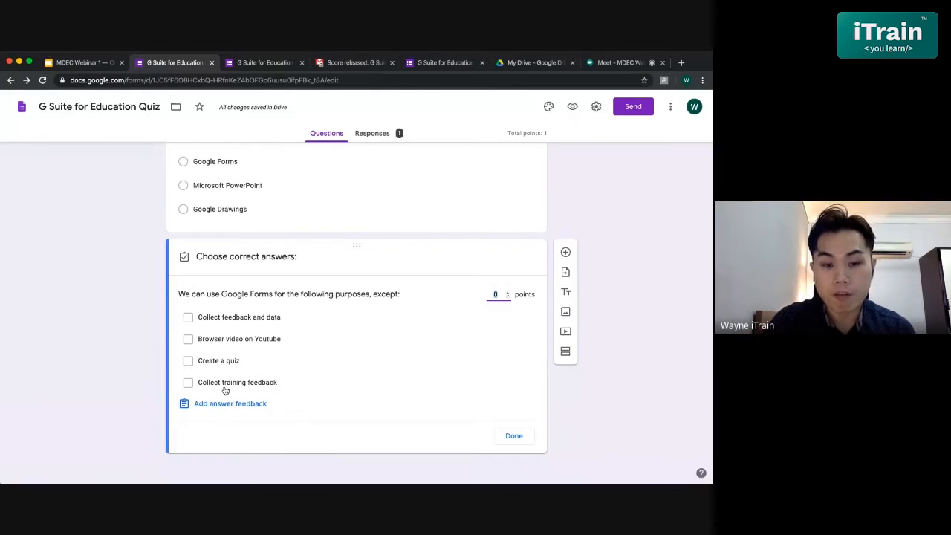
click(188, 361)
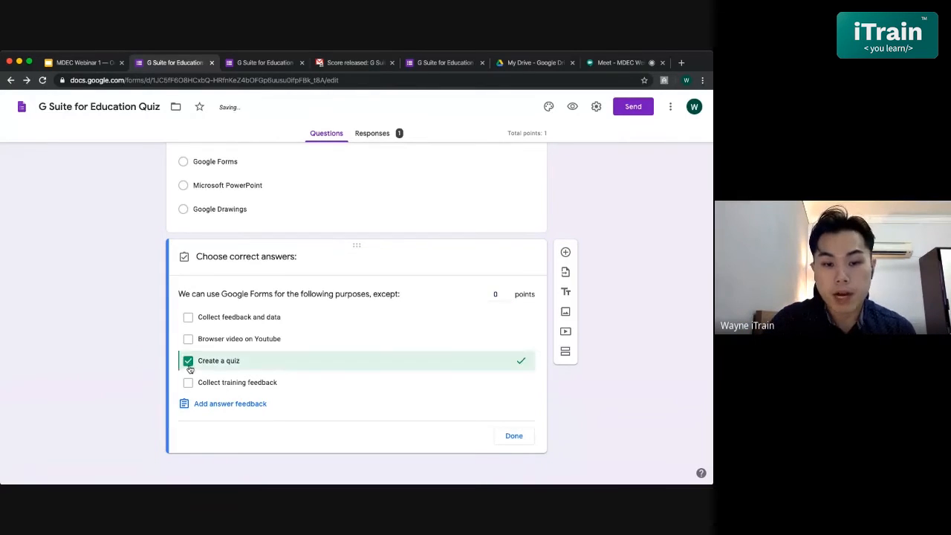
click(188, 383)
click(190, 318)
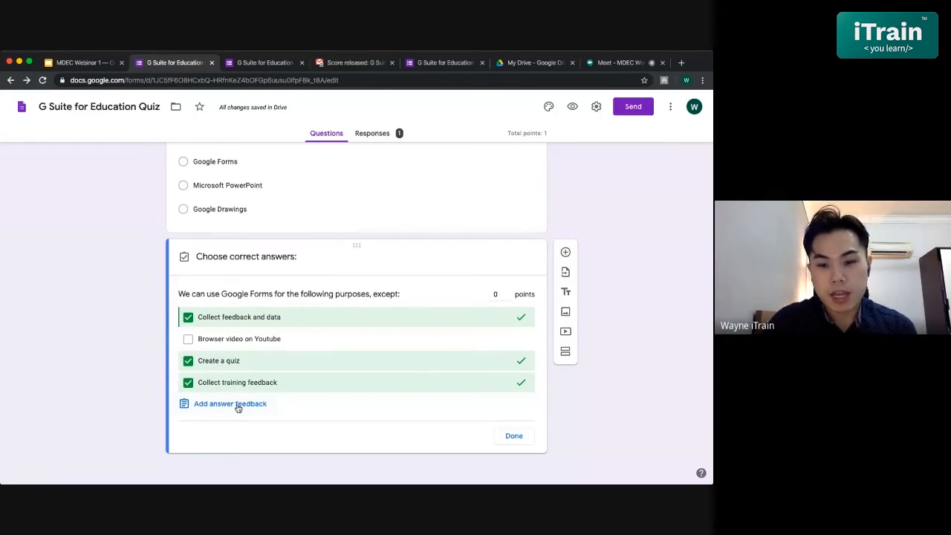
click(496, 293)
text(3)
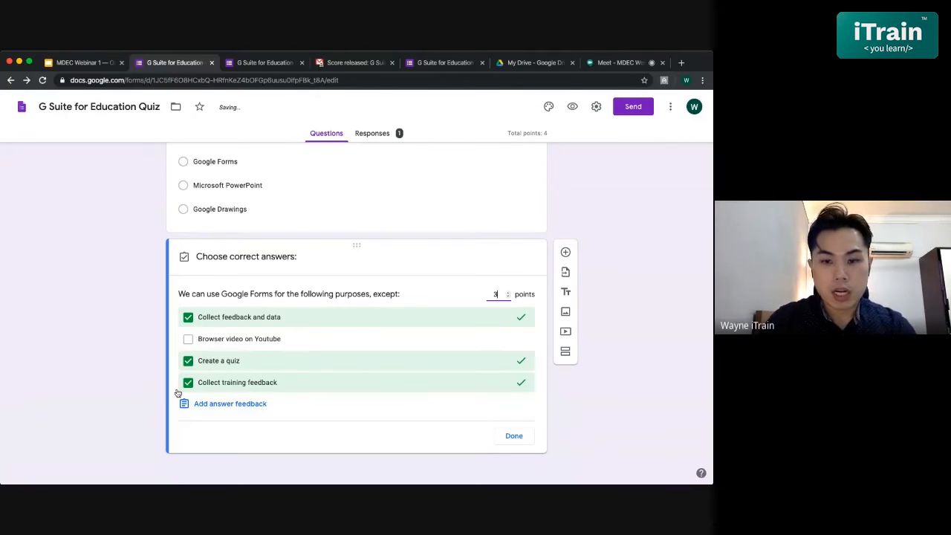
- Add incorrect-answer feedback reading "Wrong answer. You can't use Google Forms to browse Youtube video."
click(202, 404)
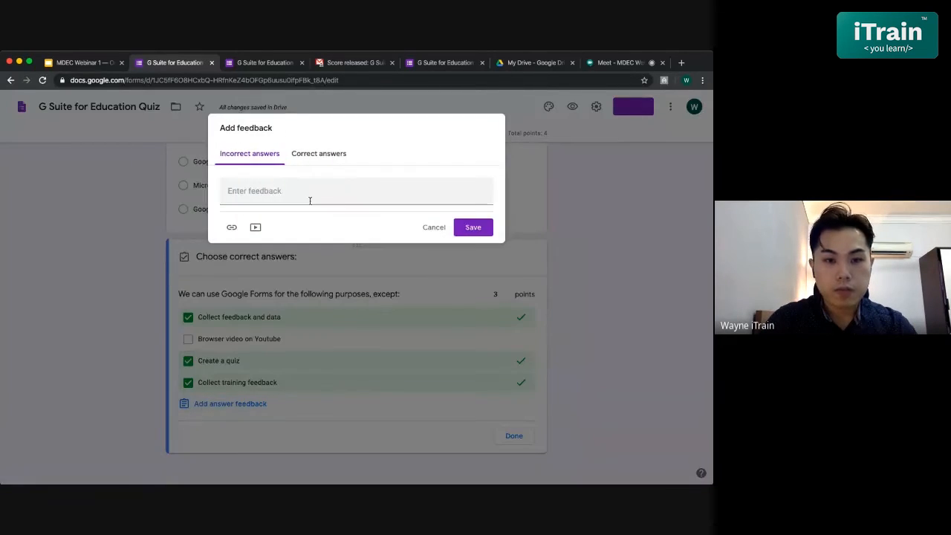
text(W)
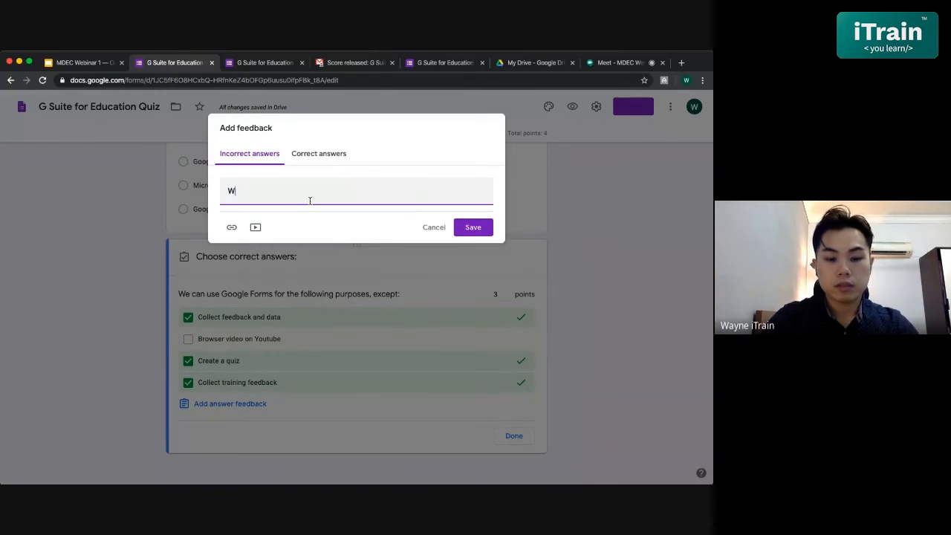
text(rong answw)
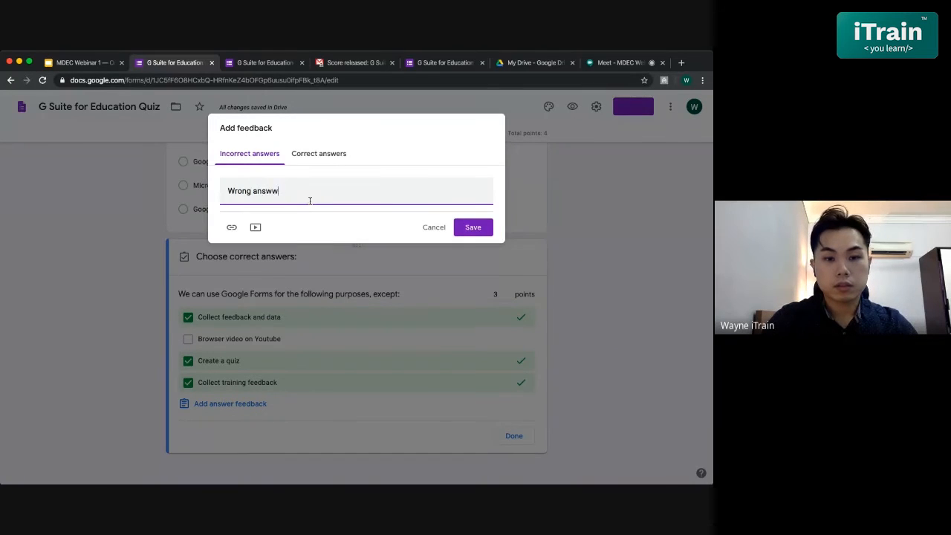
key(BackSpace)
text(er. )
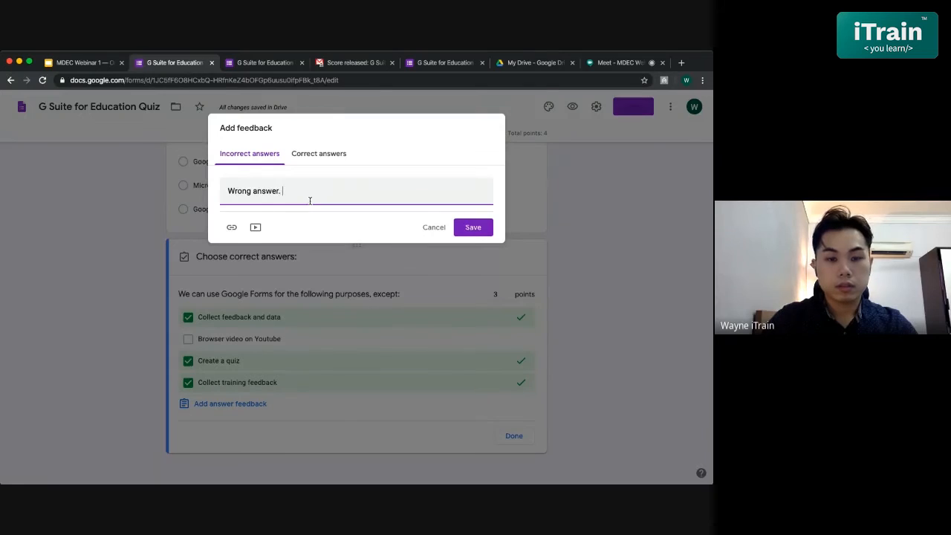
text(You can't )
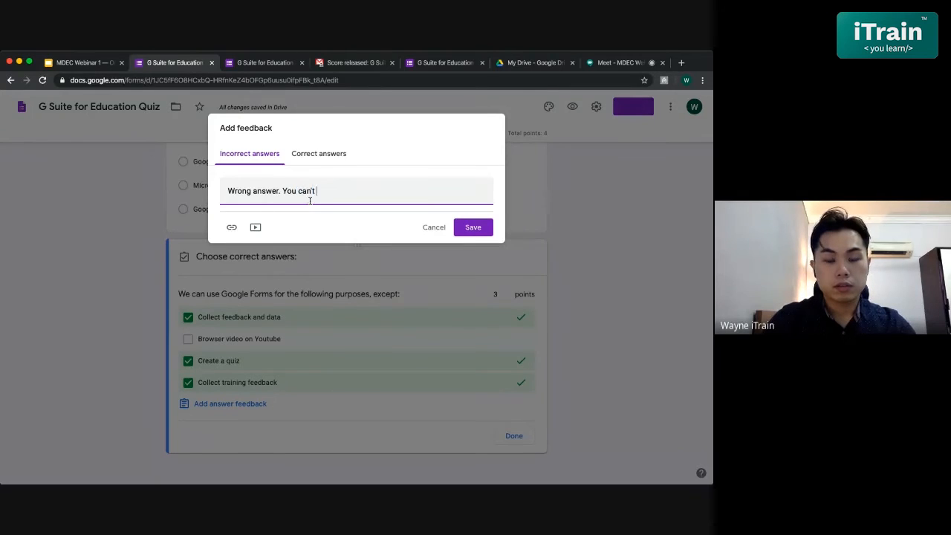
text(use Google Form)
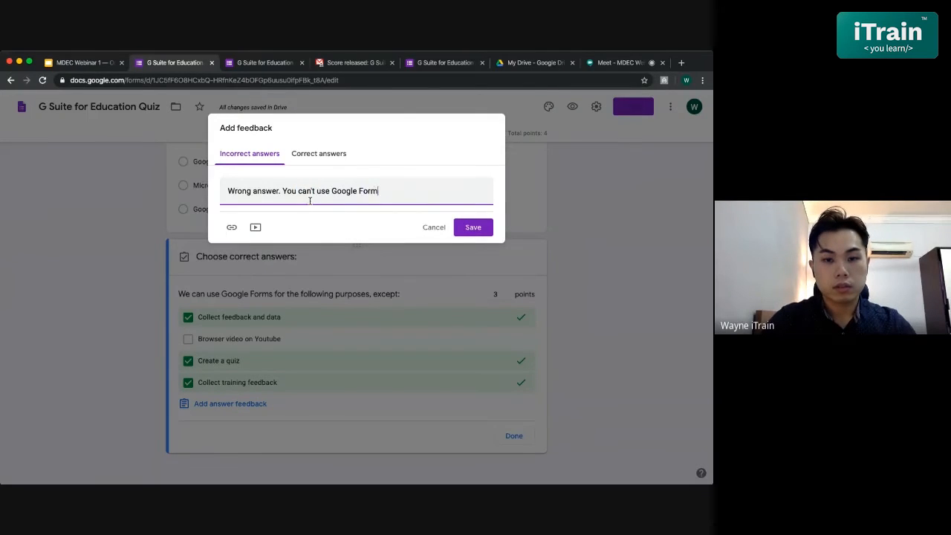
text(s to browse)
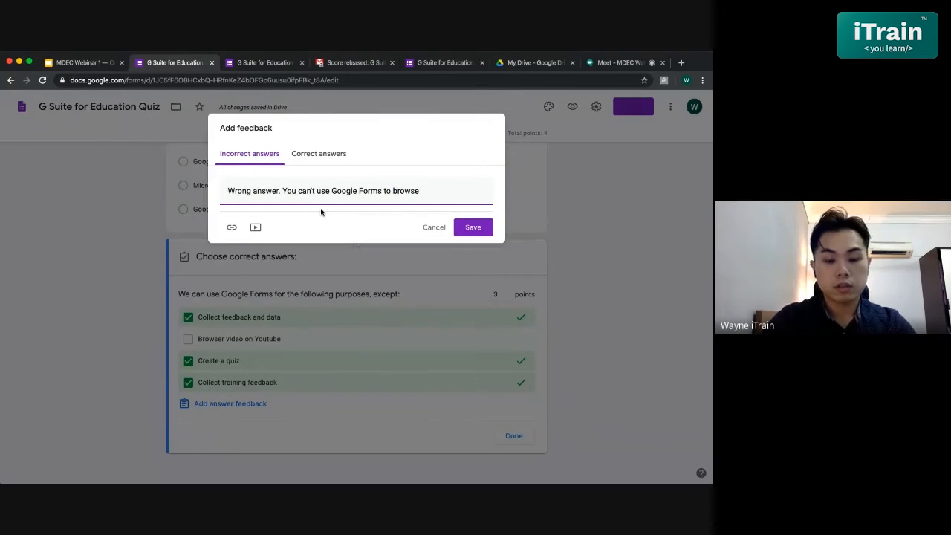
text( Youtube video)
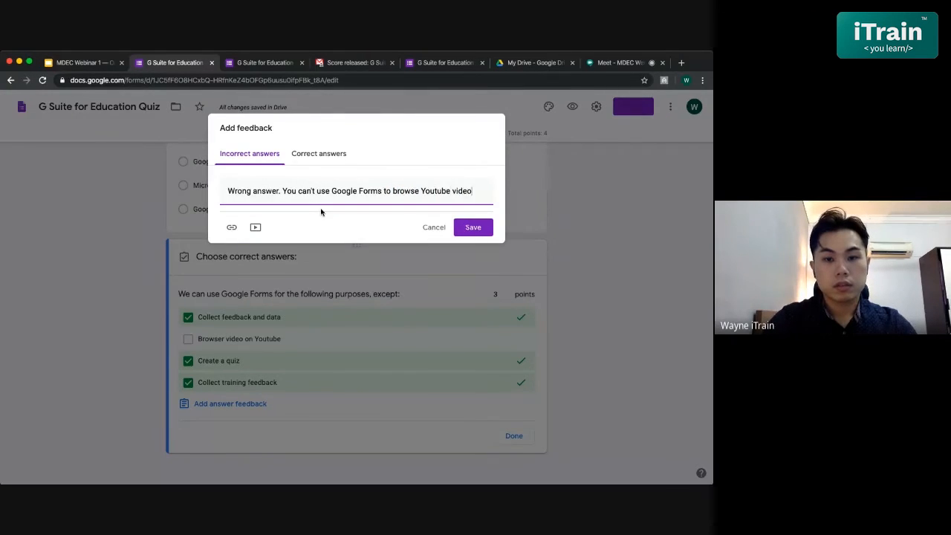
text(.)
- Add correct-answer feedback reading "Good job!", save the feedback and finish the answer key
click(305, 156)
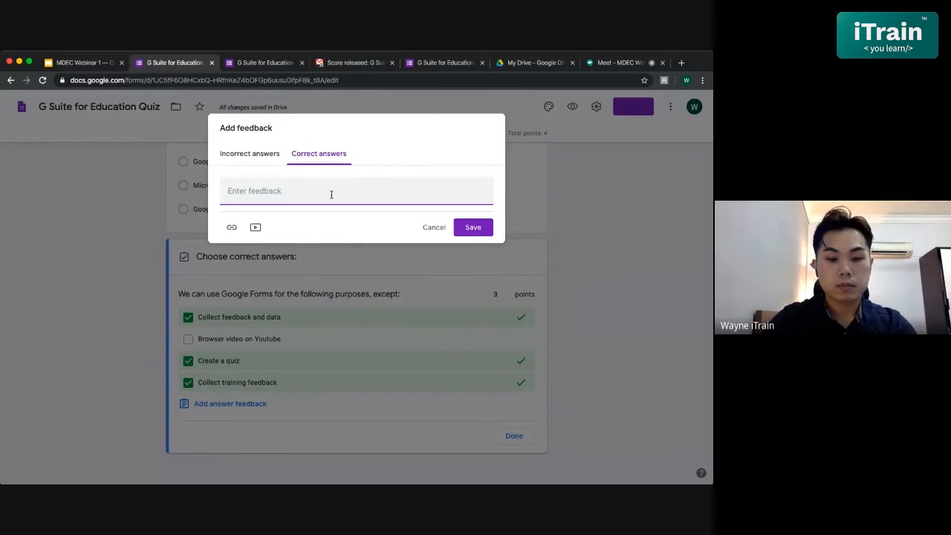
text(Good job!)
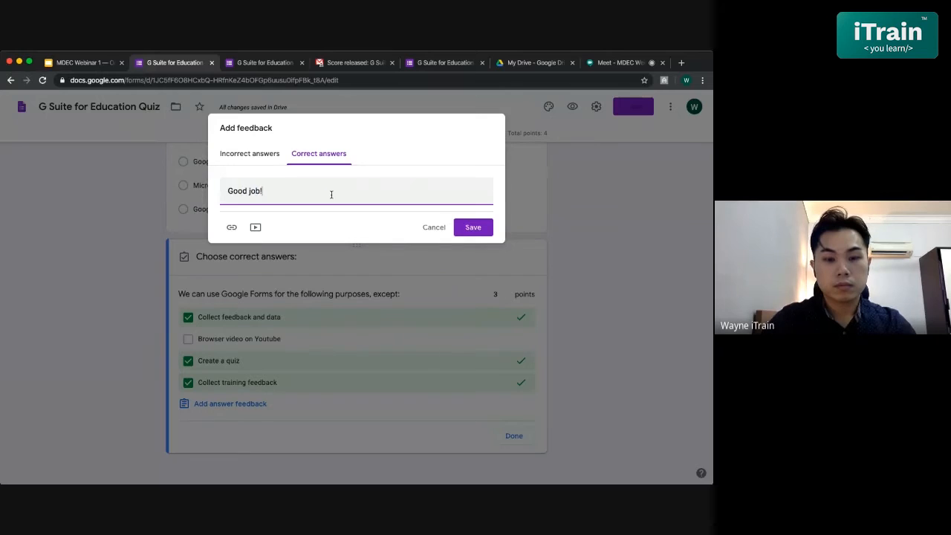
click(473, 227)
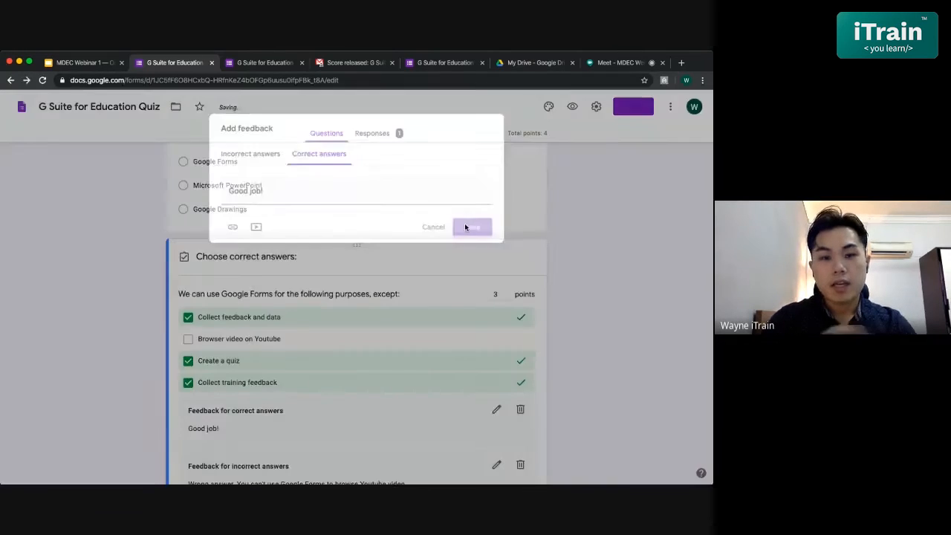
scroll(296, 382, down, 3)
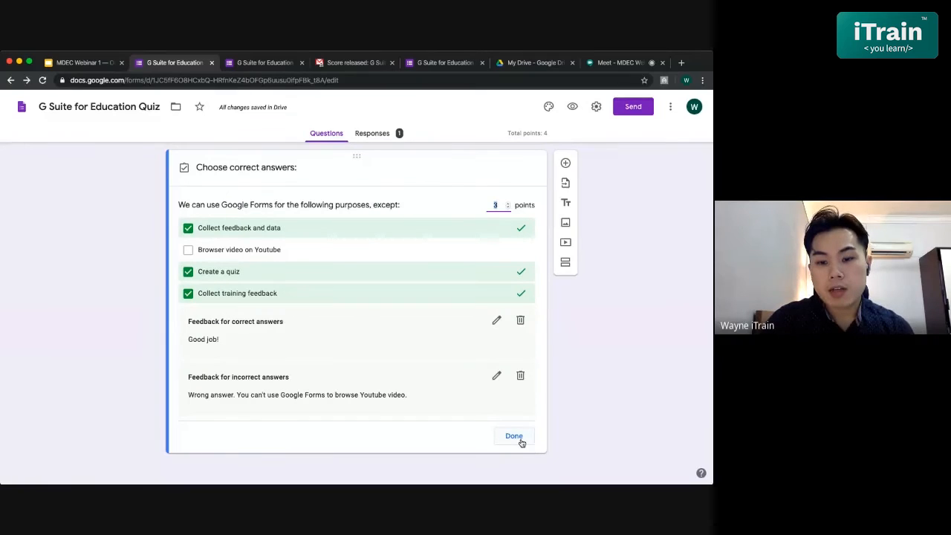
click(514, 436)
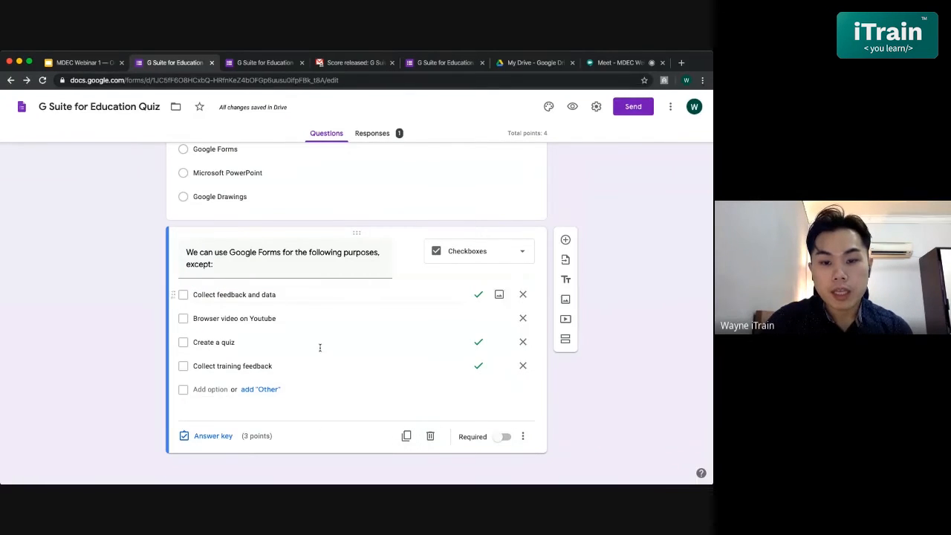
- Correct the second answer option to "Browse video on Youtube" and make the checkbox question required
click(253, 319)
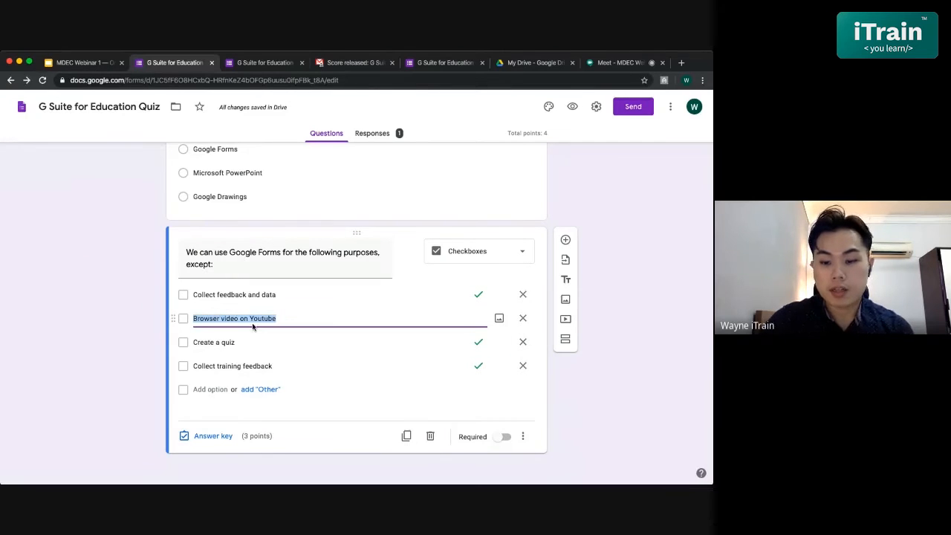
key(End)
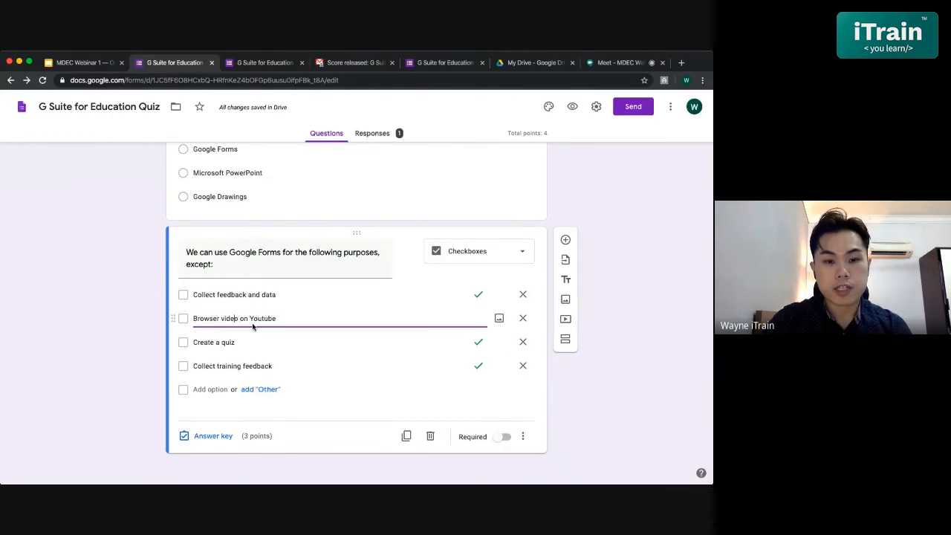
key(BackSpace)
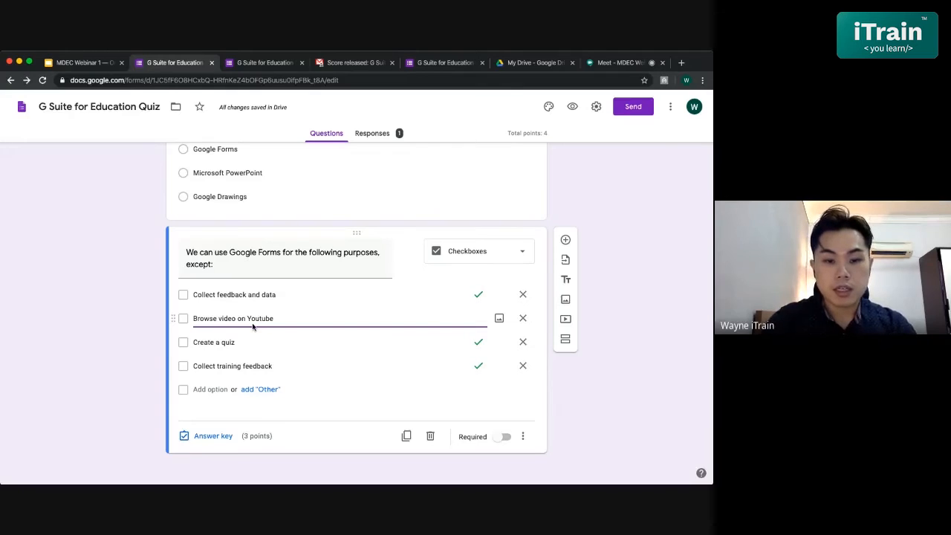
click(329, 401)
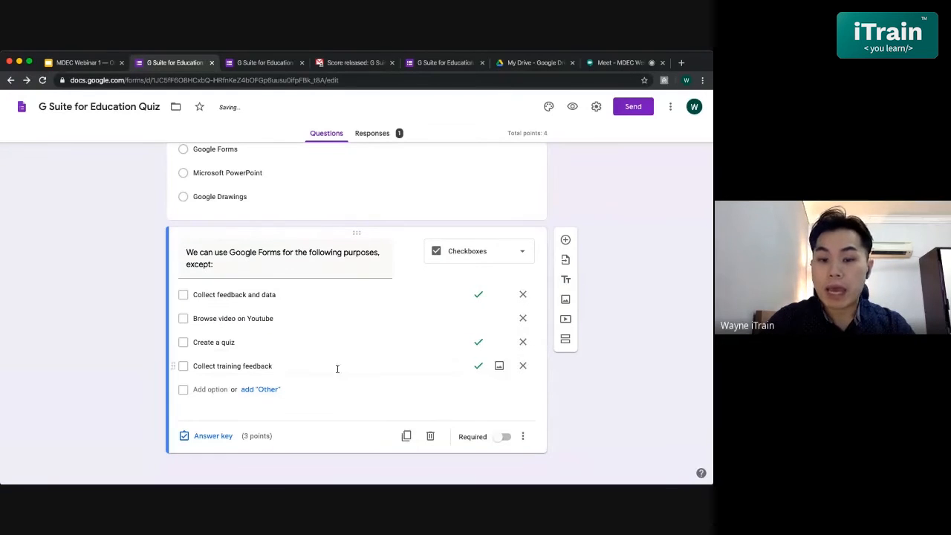
click(505, 437)
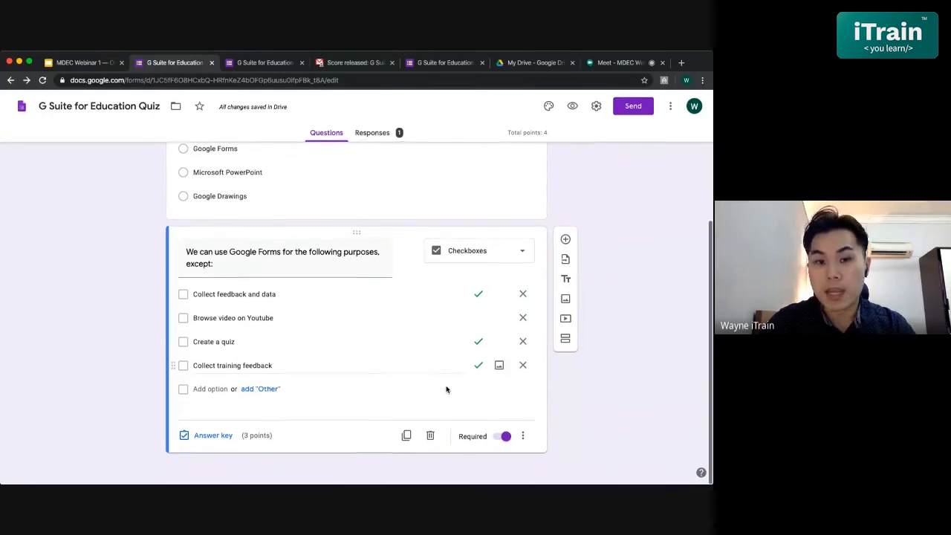
- Try to preview the form, and turn off the limit of one response per person in the form settings
click(572, 110)
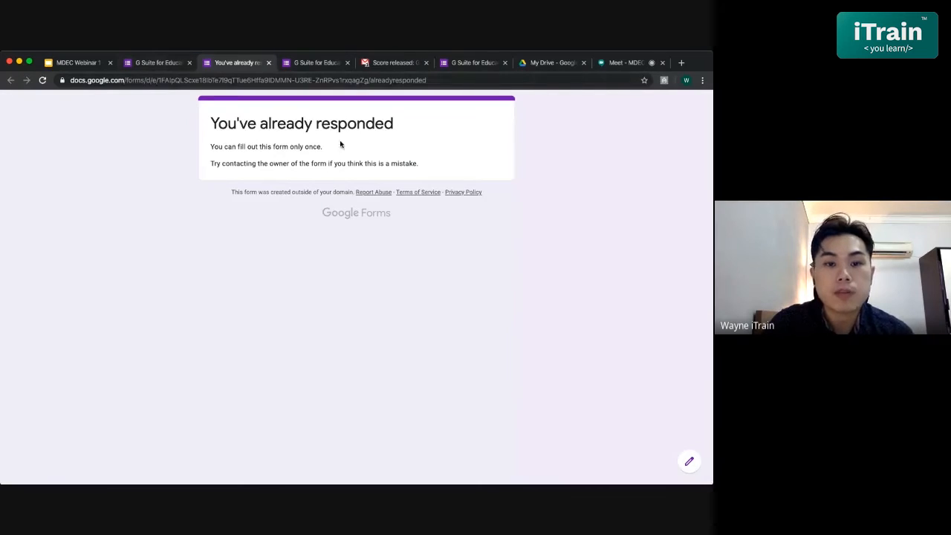
click(151, 61)
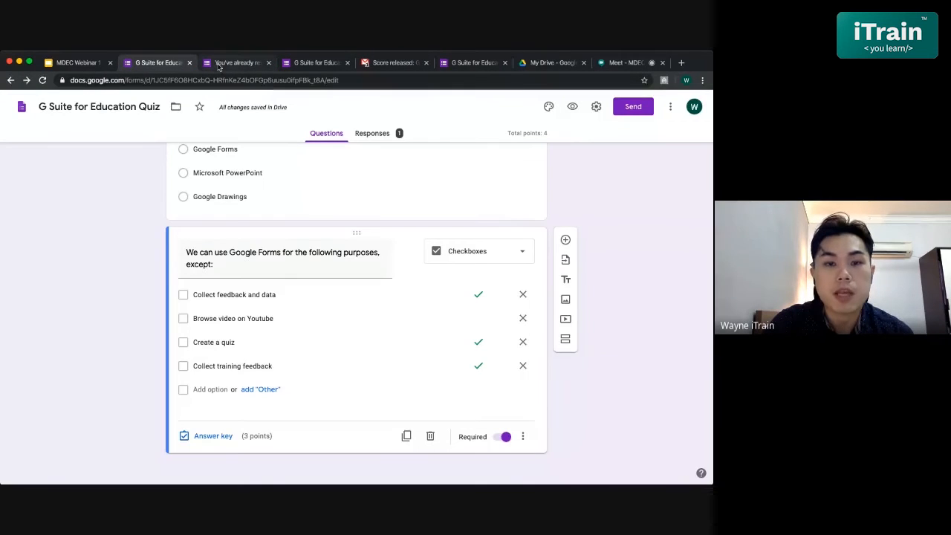
click(599, 108)
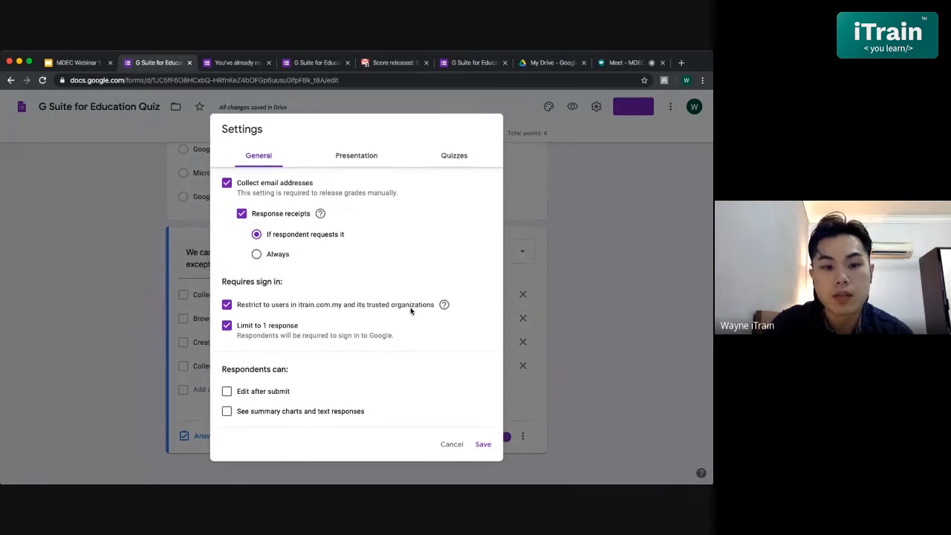
click(227, 325)
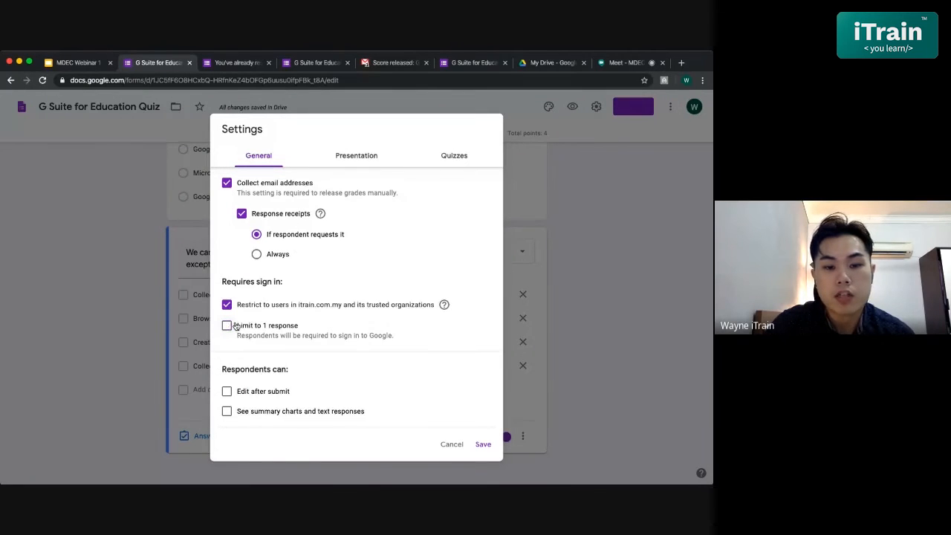
click(483, 445)
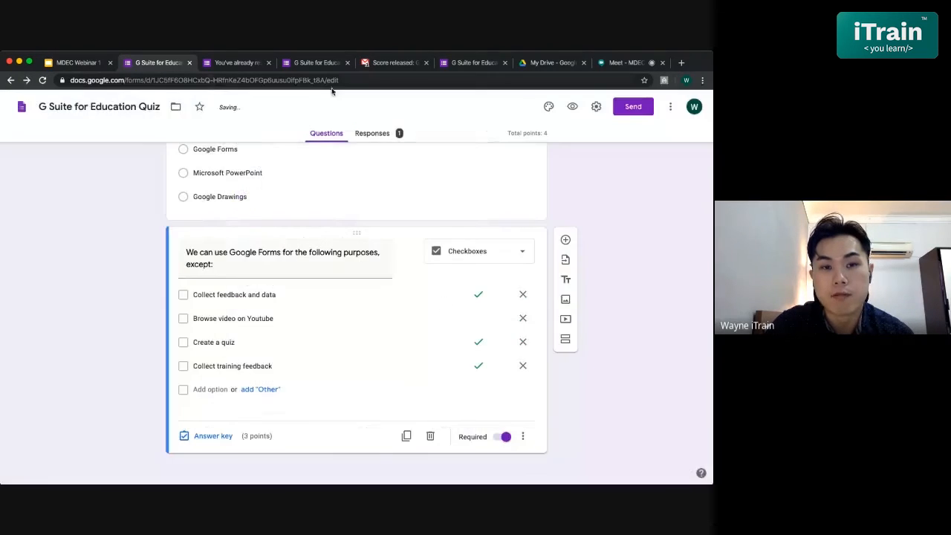
- Preview the form as a respondent and review both quiz questions with their answer options and points
click(572, 108)
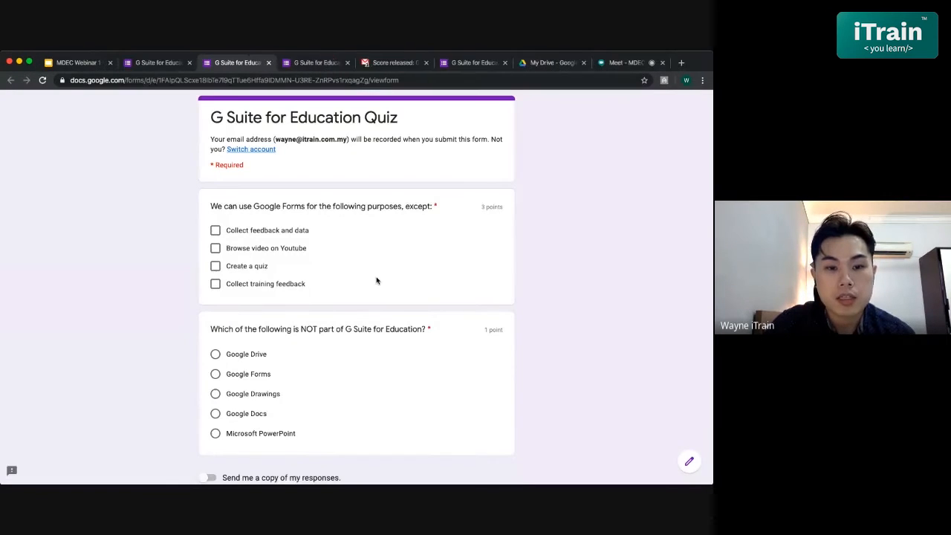
scroll(377, 278, down, 2)
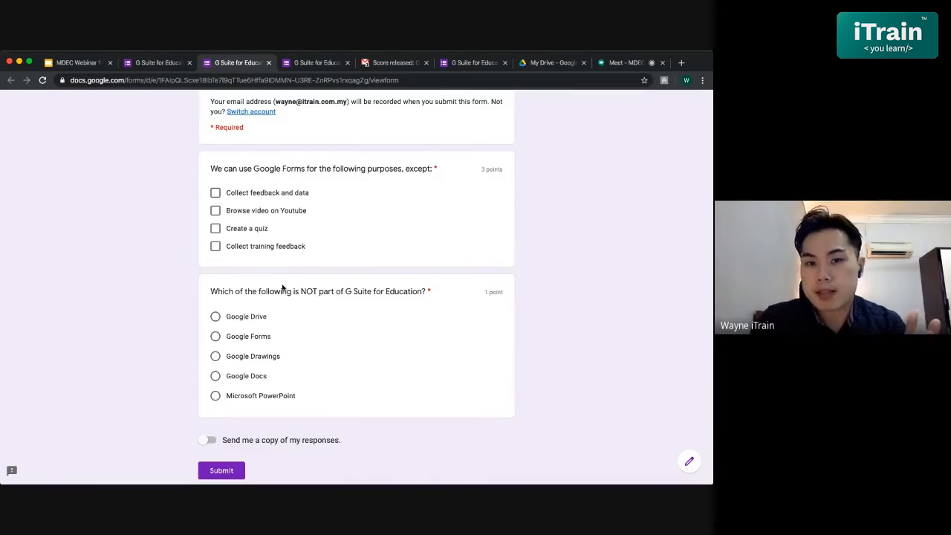
scroll(282, 288, up, 1)
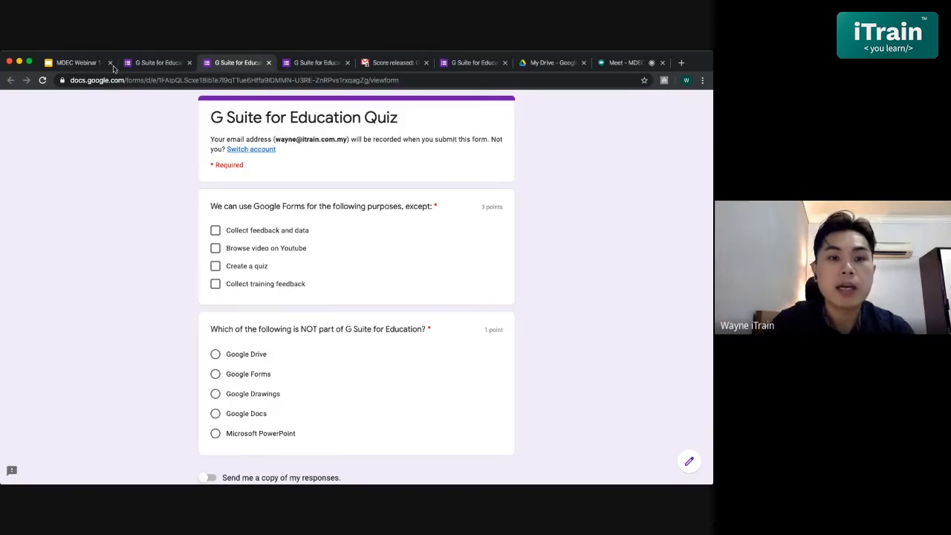
- Return to the form editor and search Google Images for "google forms" to add an image after the checkbox question
click(157, 63)
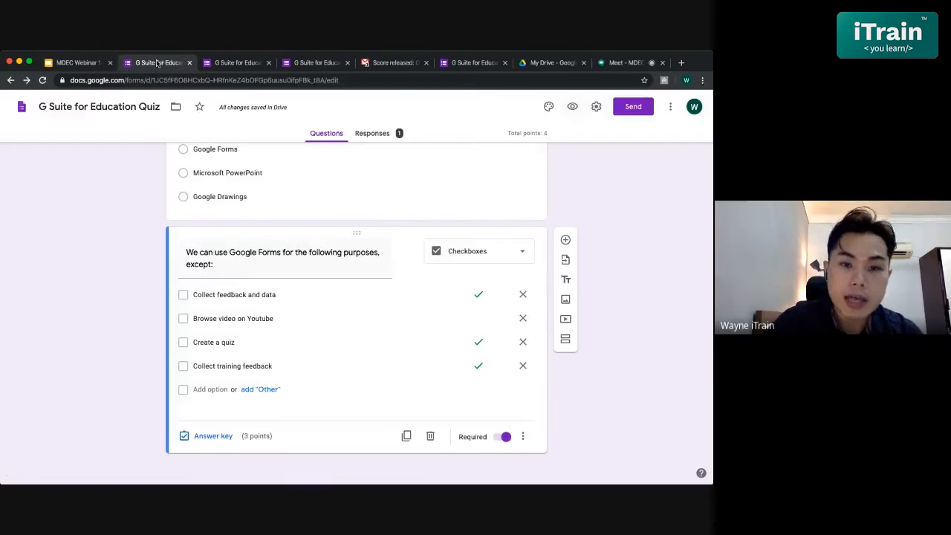
triple_click(335, 273)
click(336, 273)
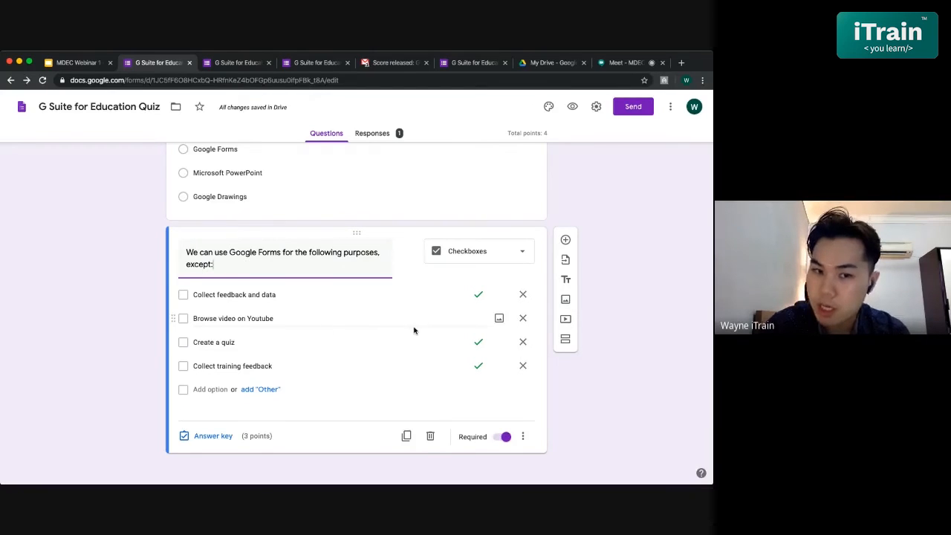
click(564, 299)
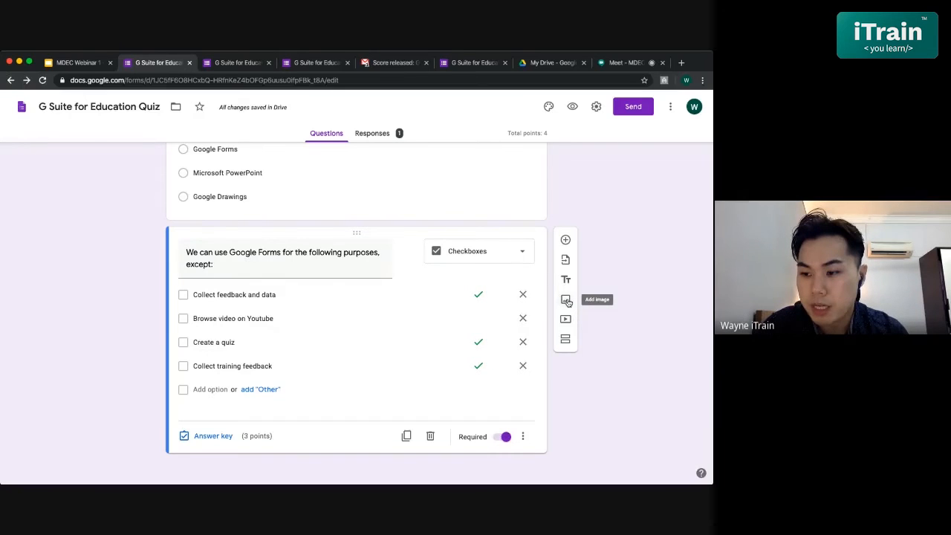
click(566, 300)
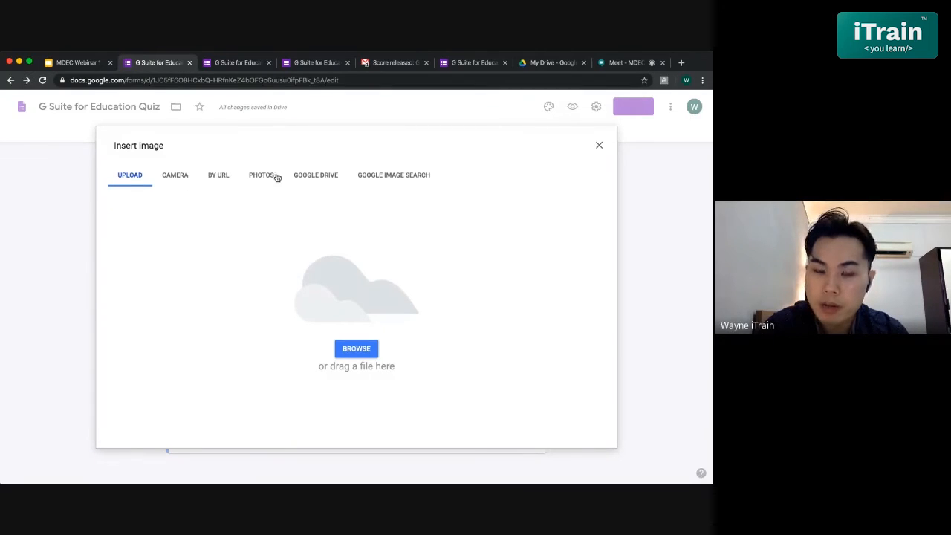
click(398, 177)
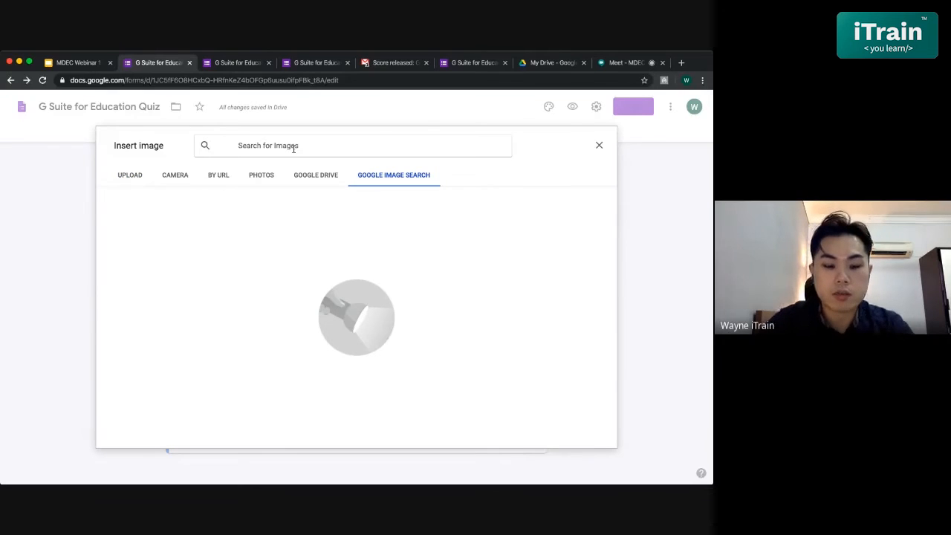
click(294, 147)
text(google forms)
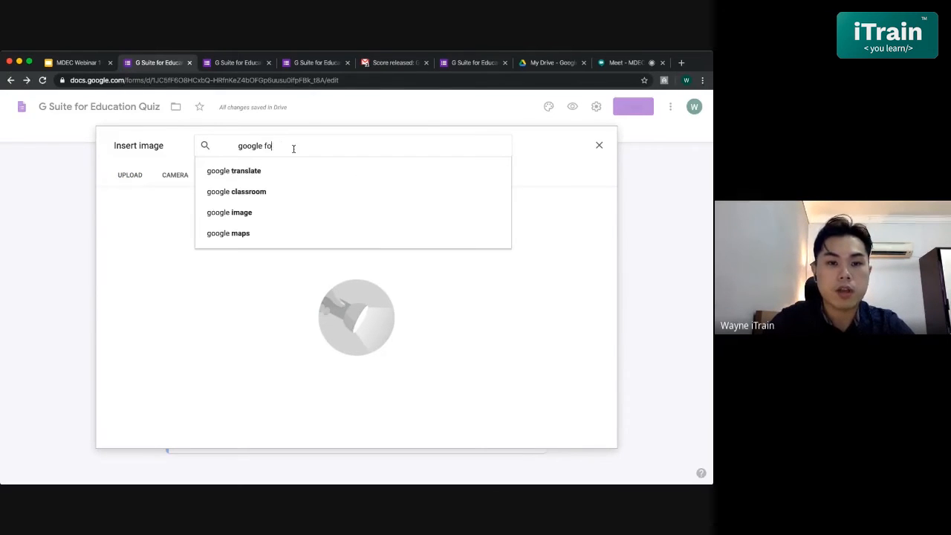
key(Return)
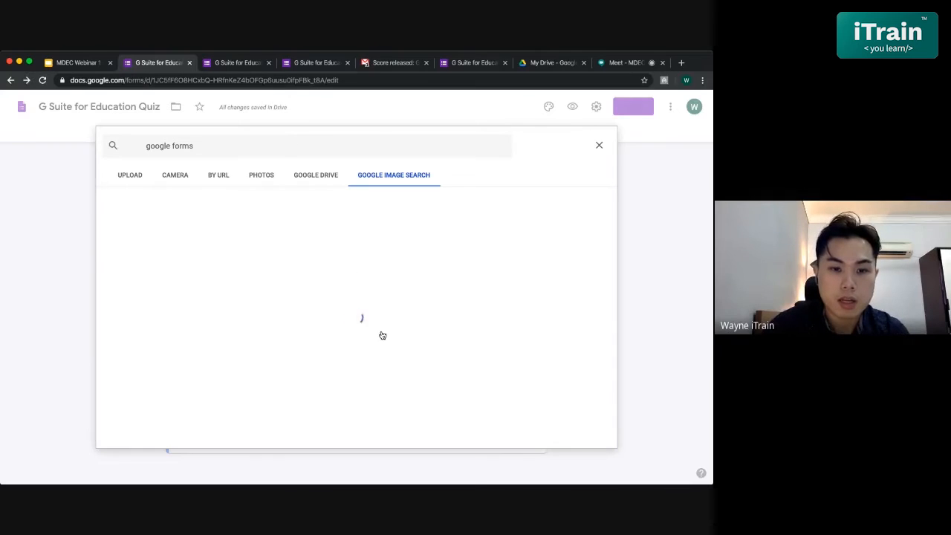
- Insert the purple Google Forms logo from the image results into the quiz
click(153, 223)
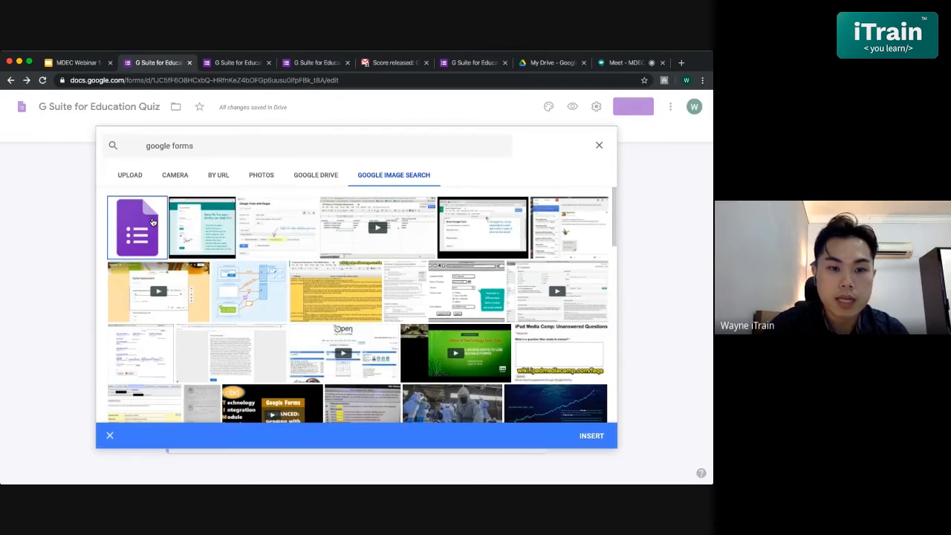
click(209, 226)
click(186, 228)
click(141, 228)
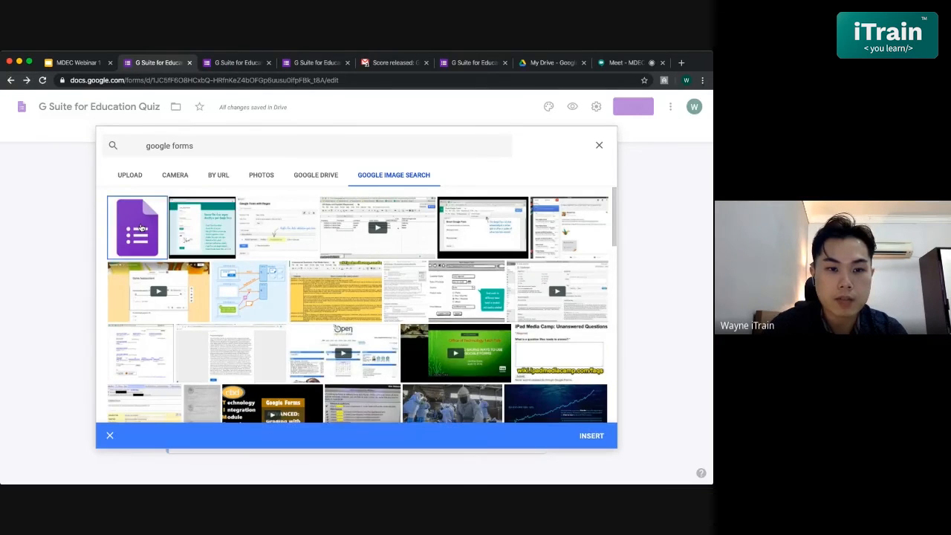
click(602, 443)
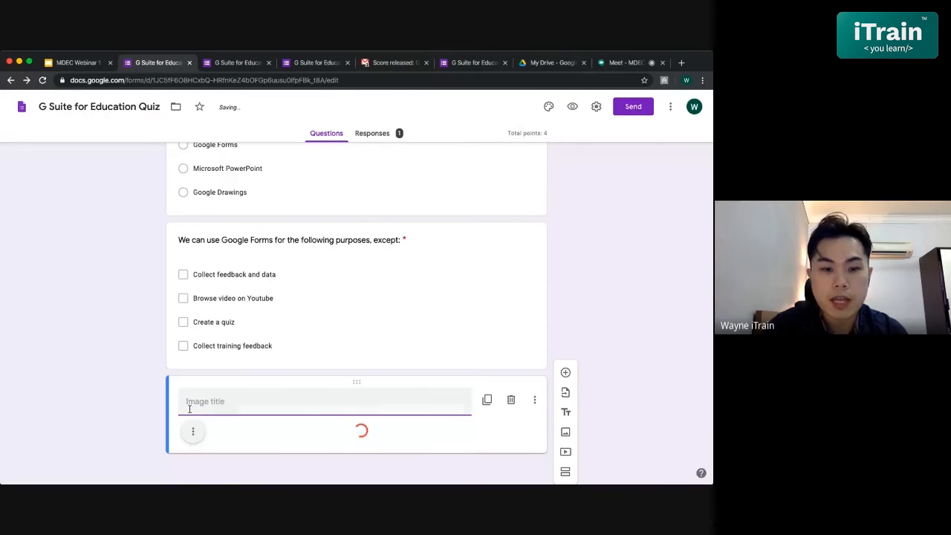
- Move the image block above the checkbox question and center-align the logo
drag(363, 381, 340, 214)
scroll(350, 316, down, 5)
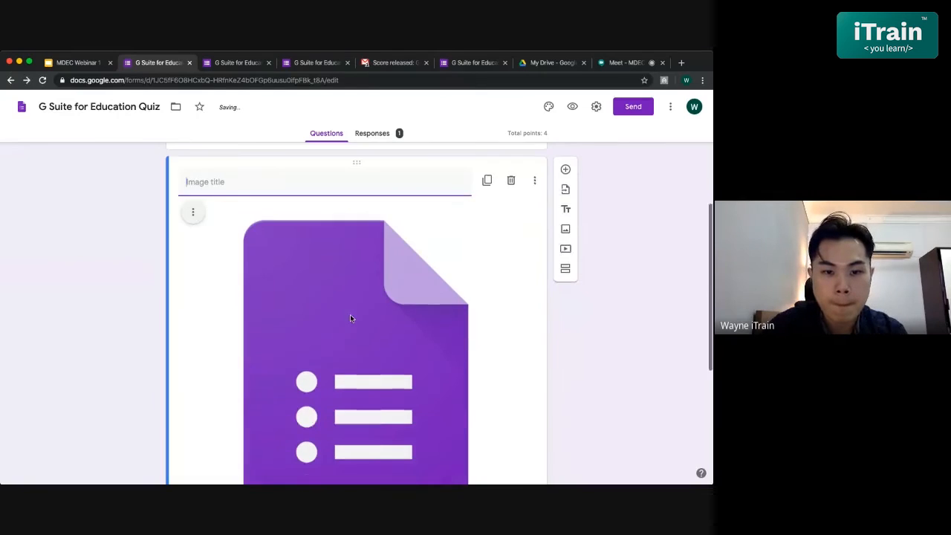
scroll(350, 316, up, 5)
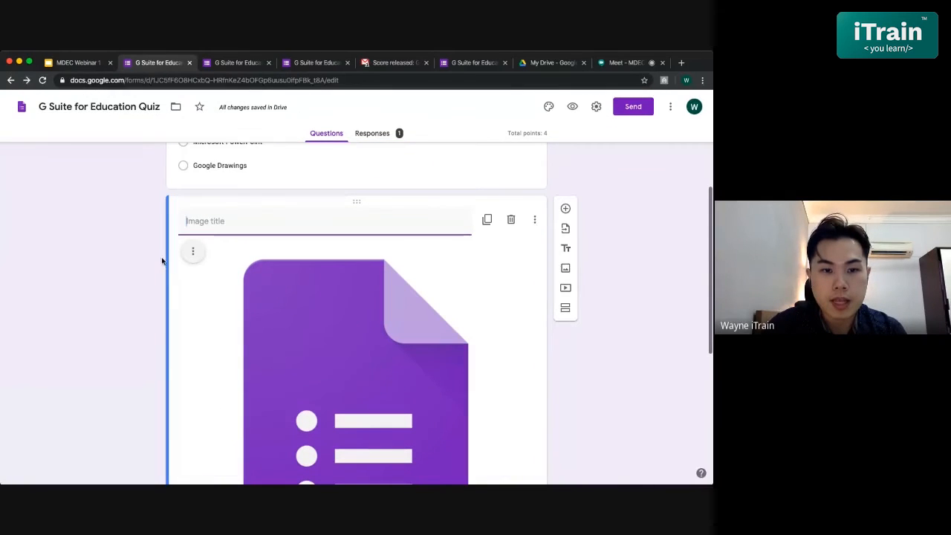
click(191, 255)
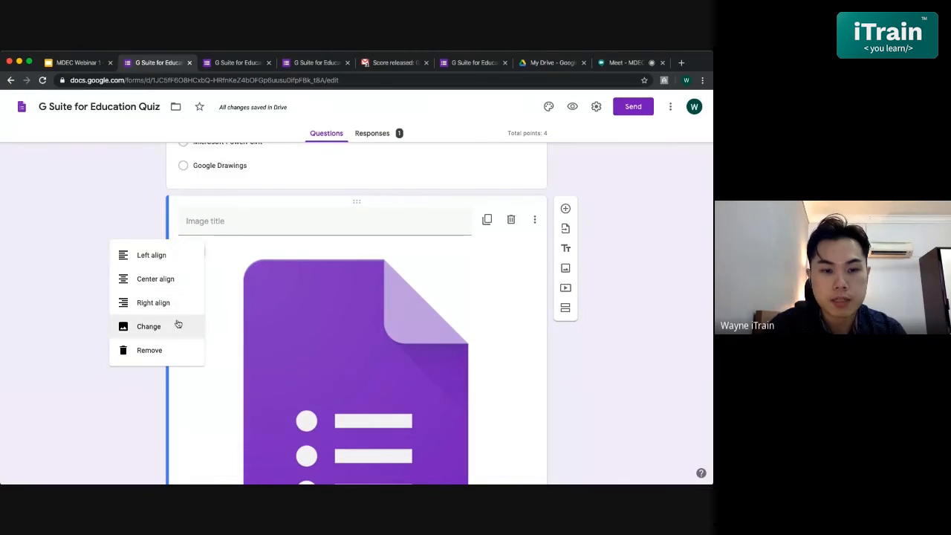
click(157, 278)
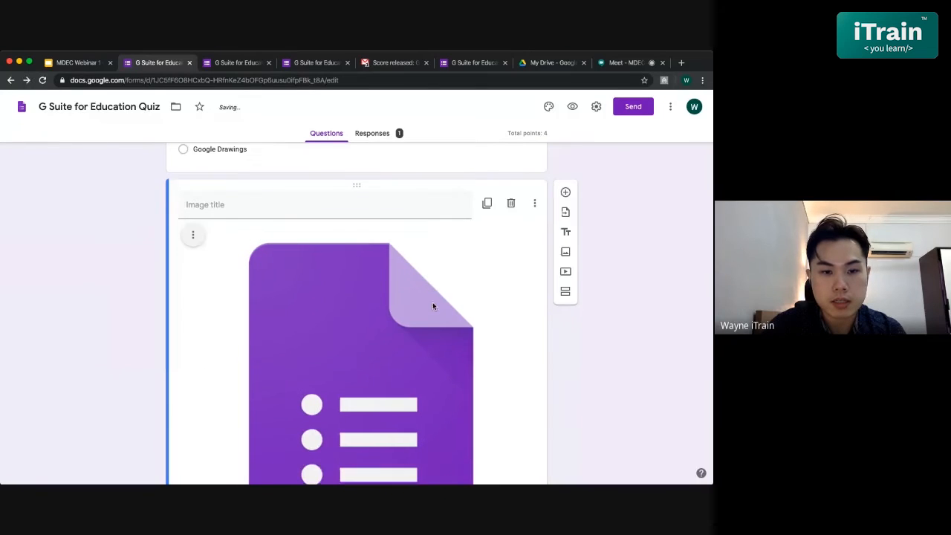
- Shrink the Google Forms logo proportionally to about a quarter of the card's width
scroll(432, 301, down, 4)
click(416, 274)
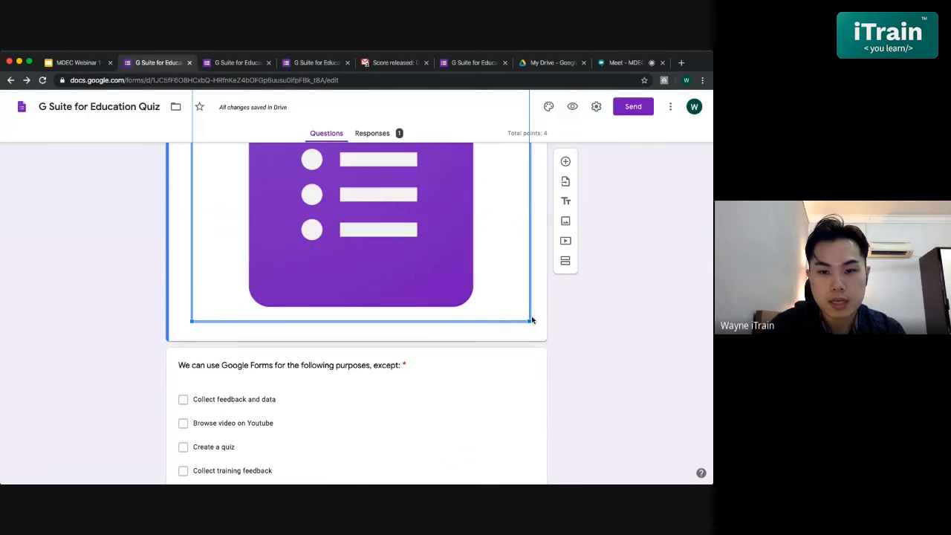
drag(530, 321, 329, 176)
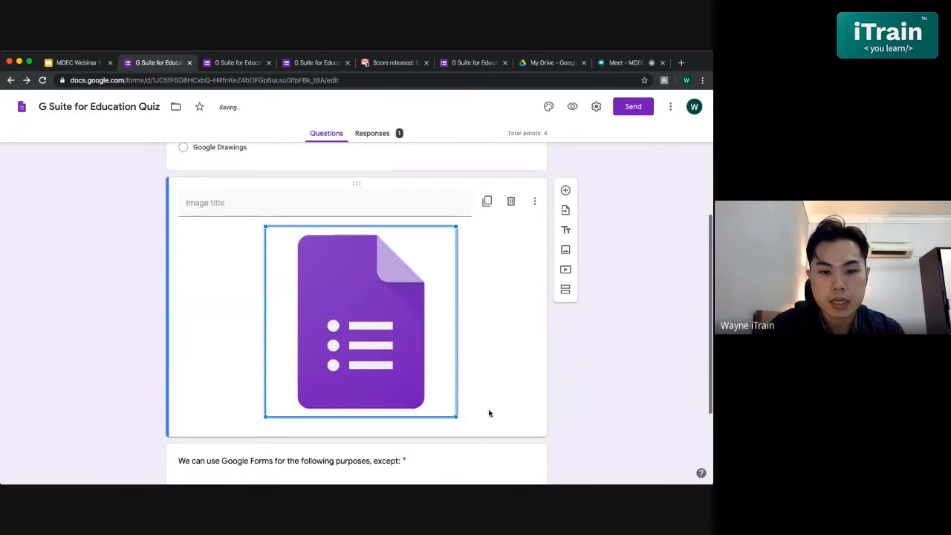
drag(457, 418, 350, 307)
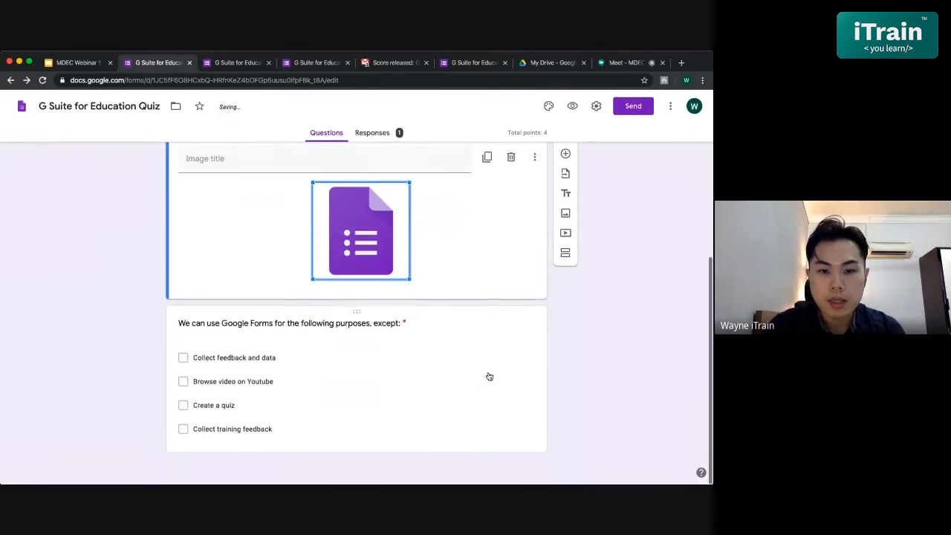
click(488, 376)
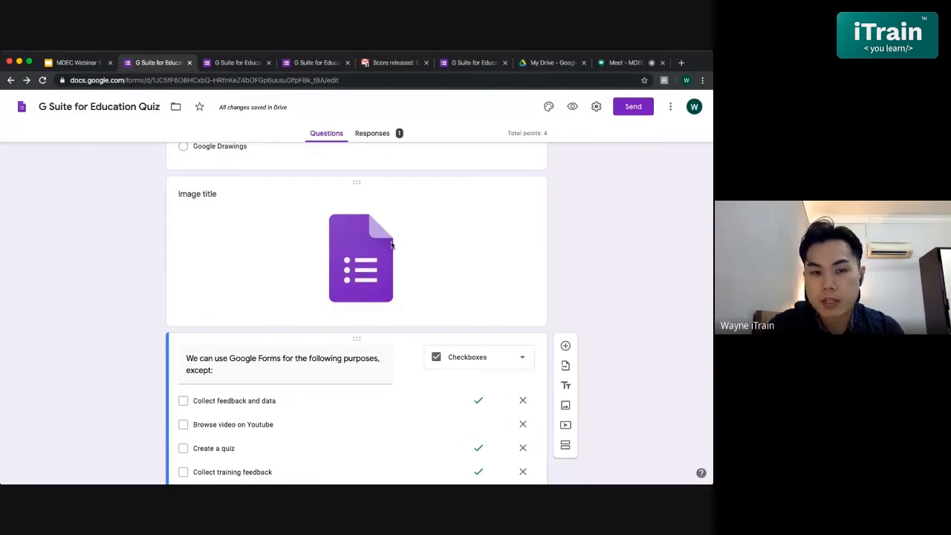
click(221, 199)
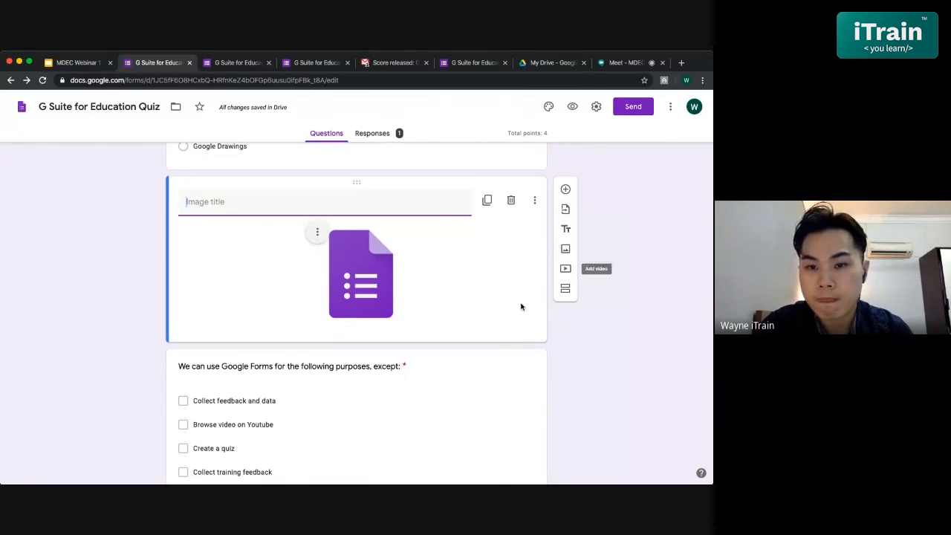
scroll(520, 307, down, 2)
click(311, 369)
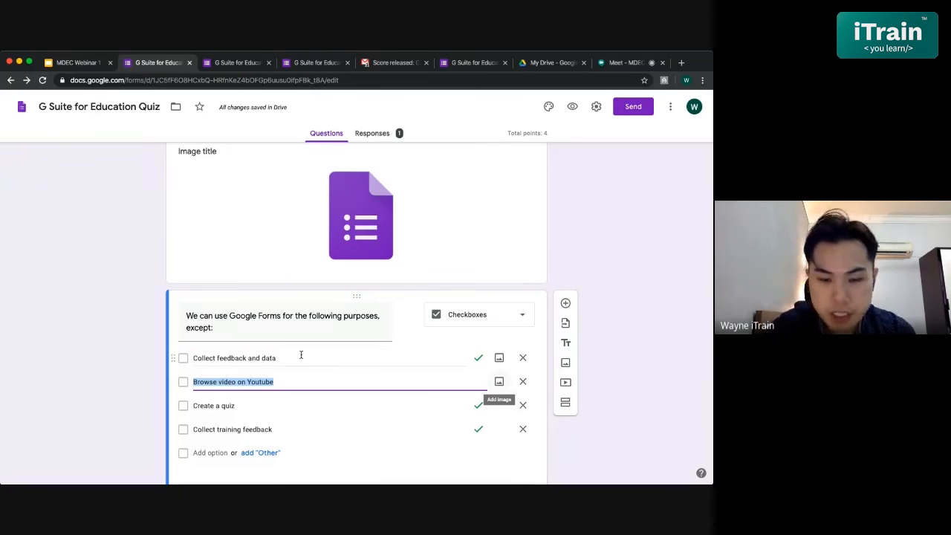
triple_click(286, 319)
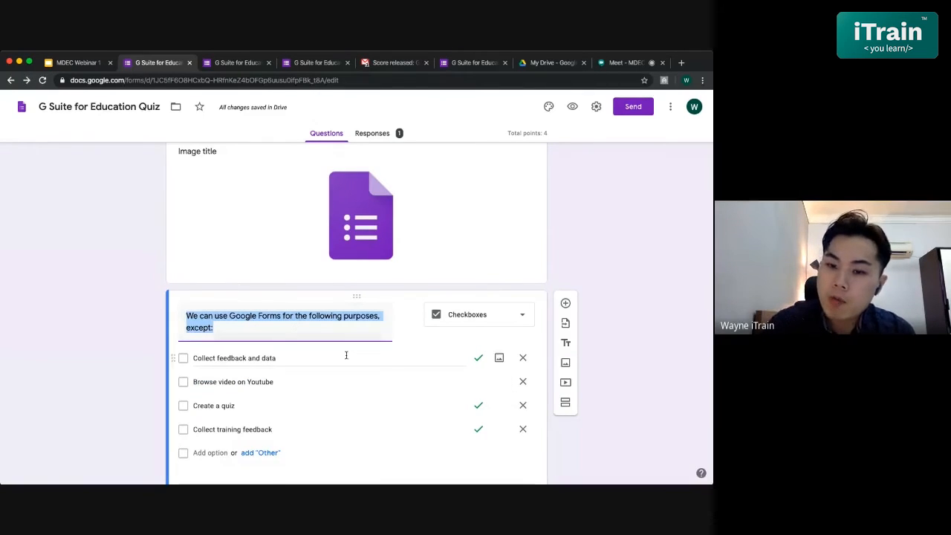
- Add a title and description block and move it between the logo image and the checkbox question
scroll(346, 355, down, 2)
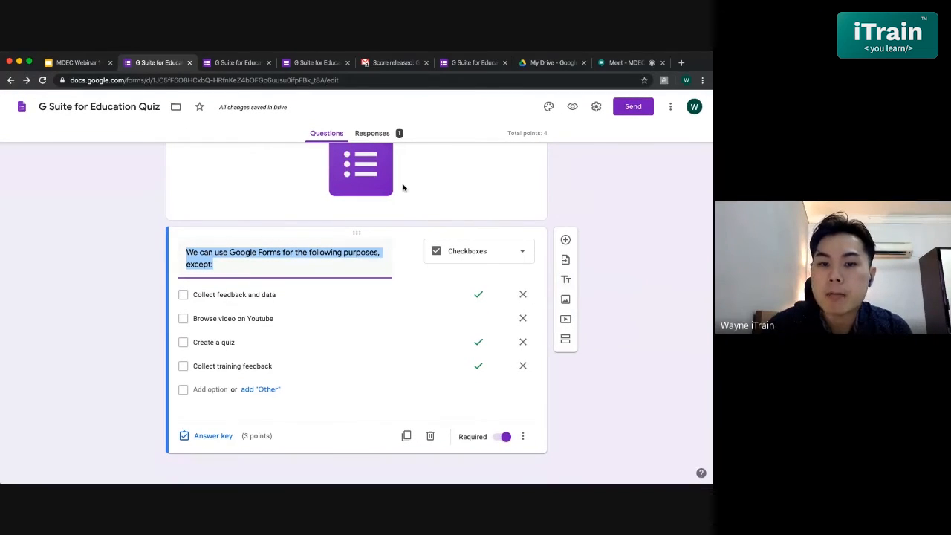
click(566, 281)
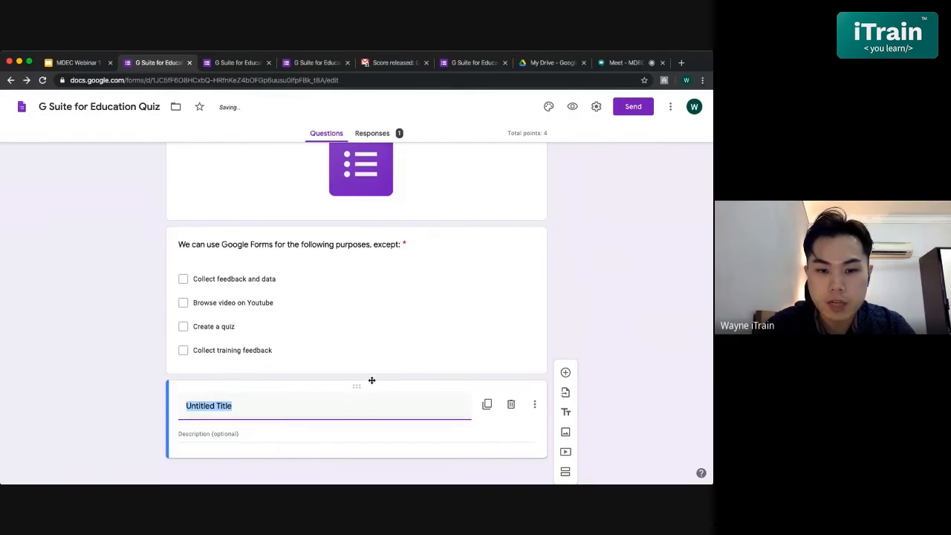
drag(372, 383, 361, 223)
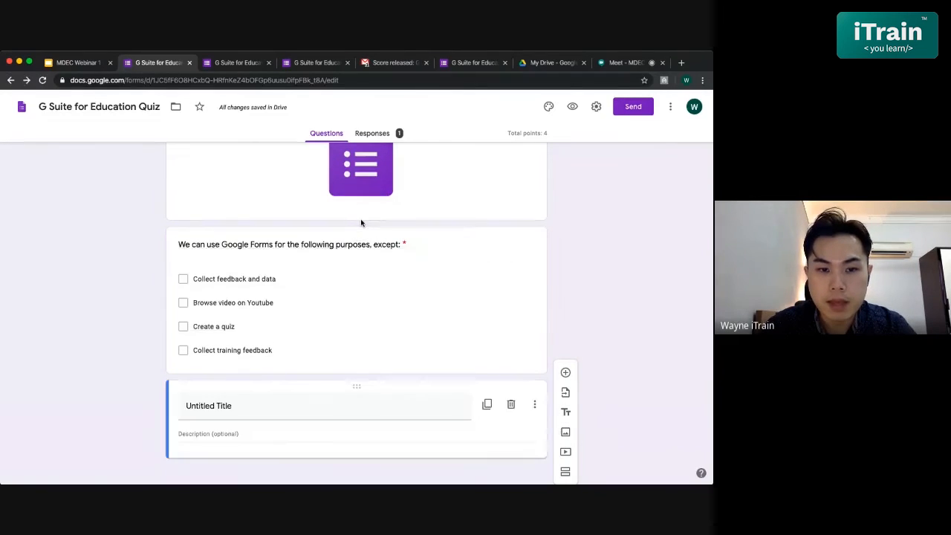
drag(355, 386, 377, 245)
- Title the new title and description block "Google Forms"
click(287, 264)
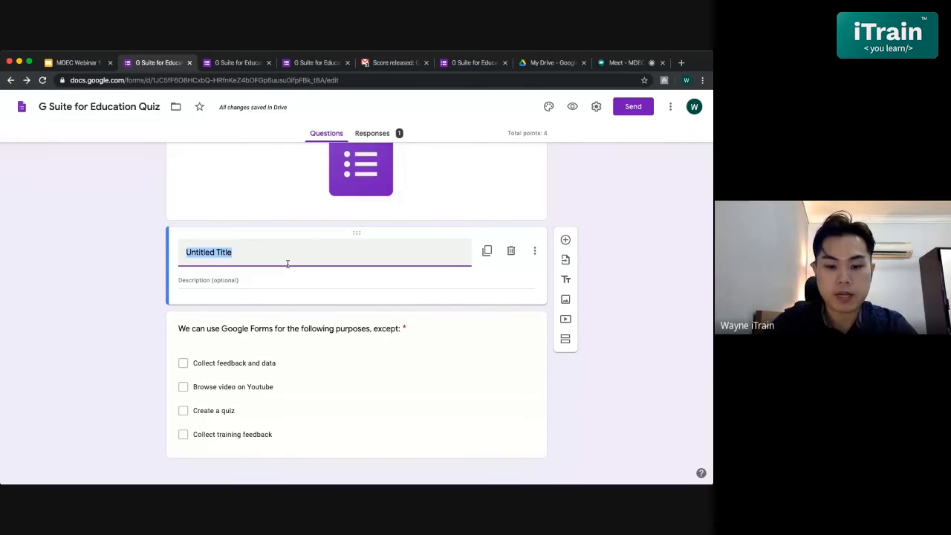
text(Google)
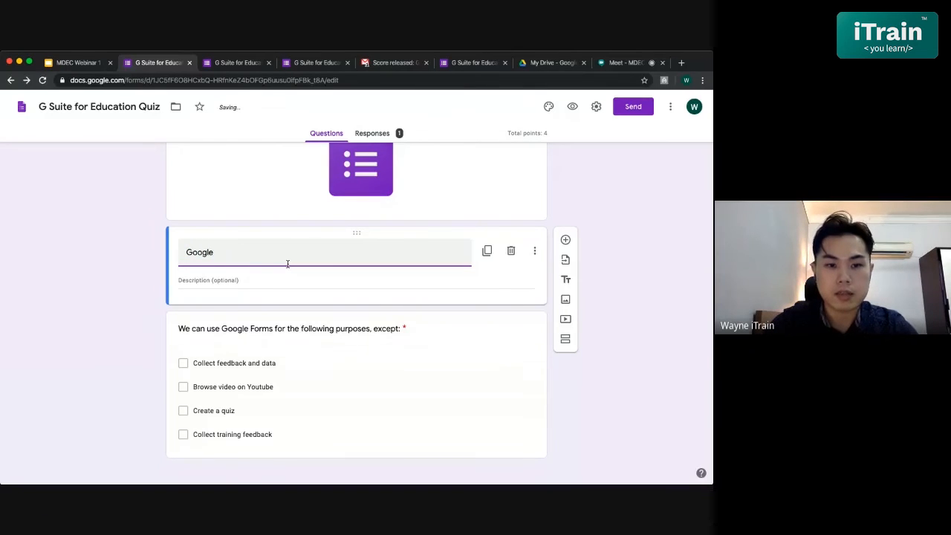
text( Forms)
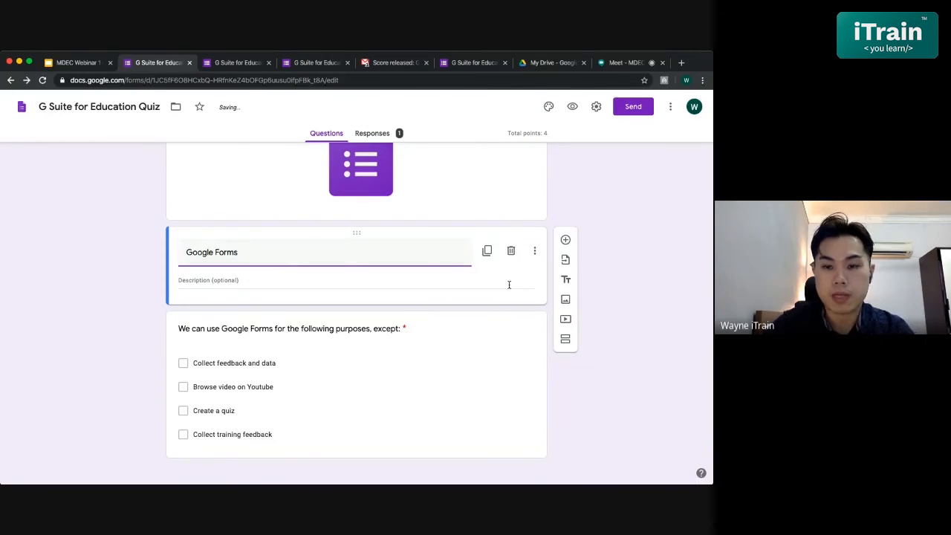
click(535, 253)
click(640, 337)
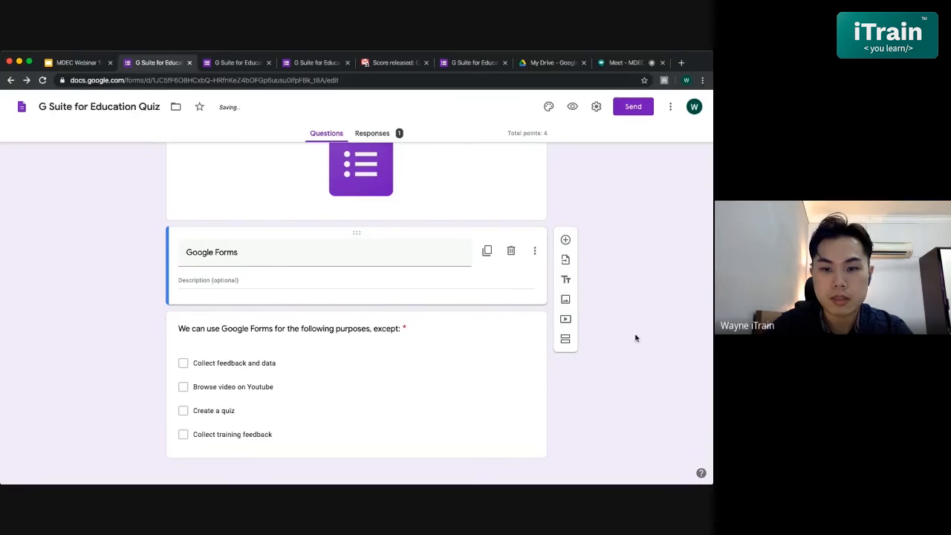
- Preview the form as a respondent and review the logo image, section title and both questions
click(572, 106)
scroll(245, 263, down, 5)
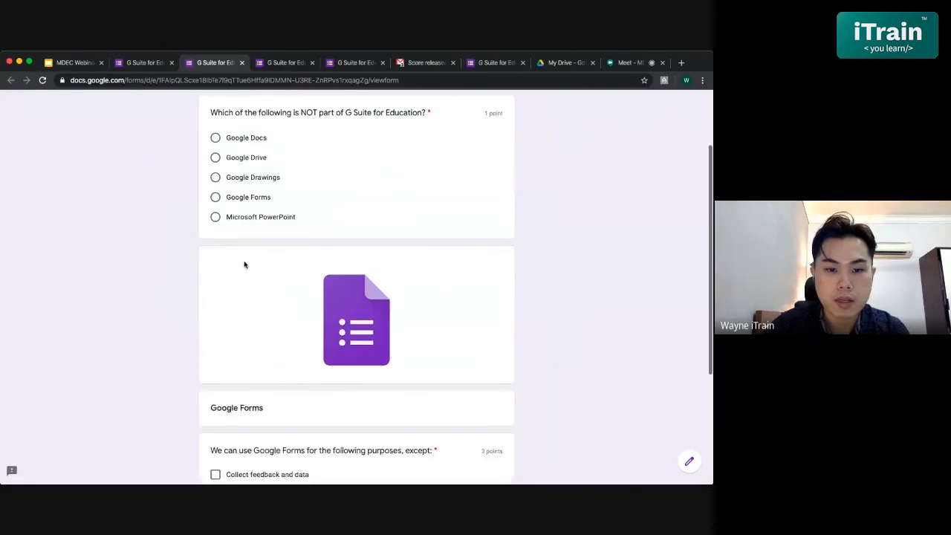
scroll(244, 263, up, 1)
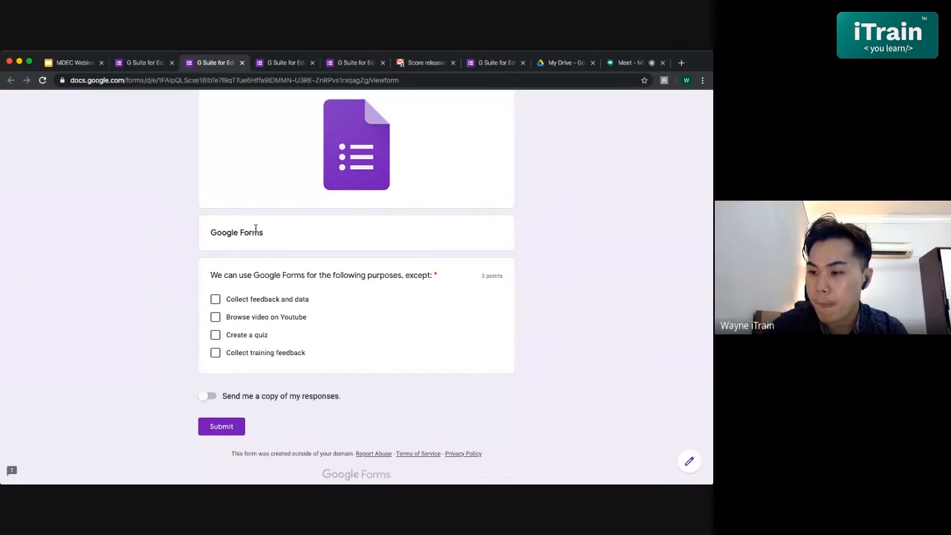
scroll(301, 233, up, 10)
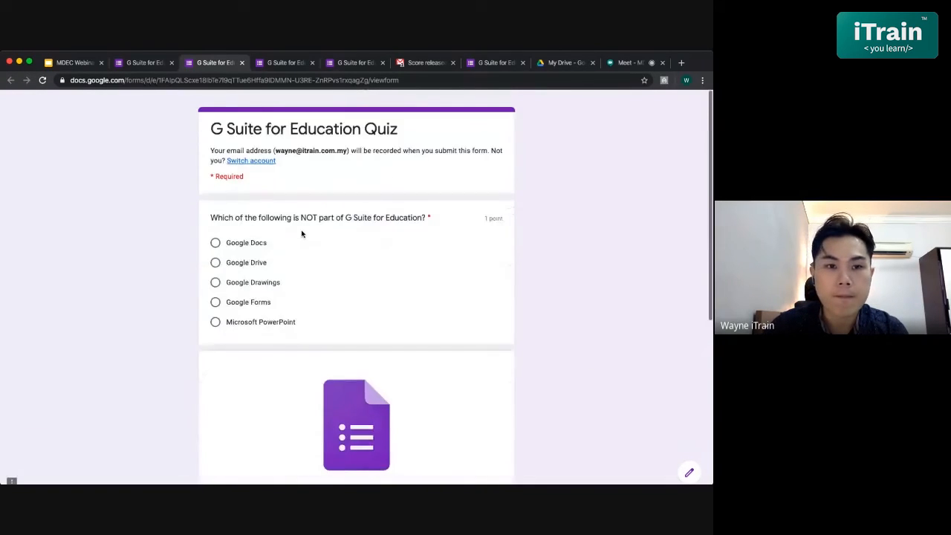
- Return to the quiz editor, open the Send form dialog and examine the email sending fields
click(130, 62)
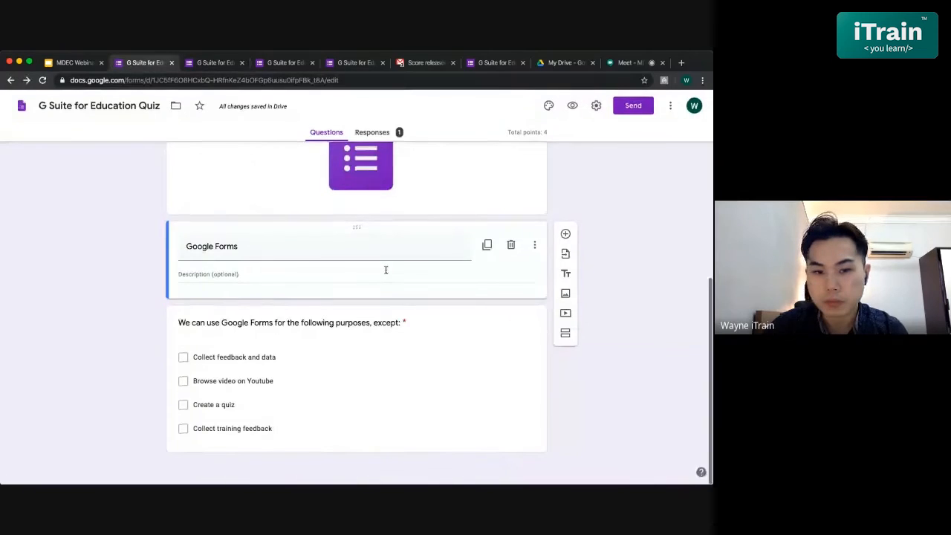
scroll(384, 272, up, 4)
scroll(386, 273, up, 2)
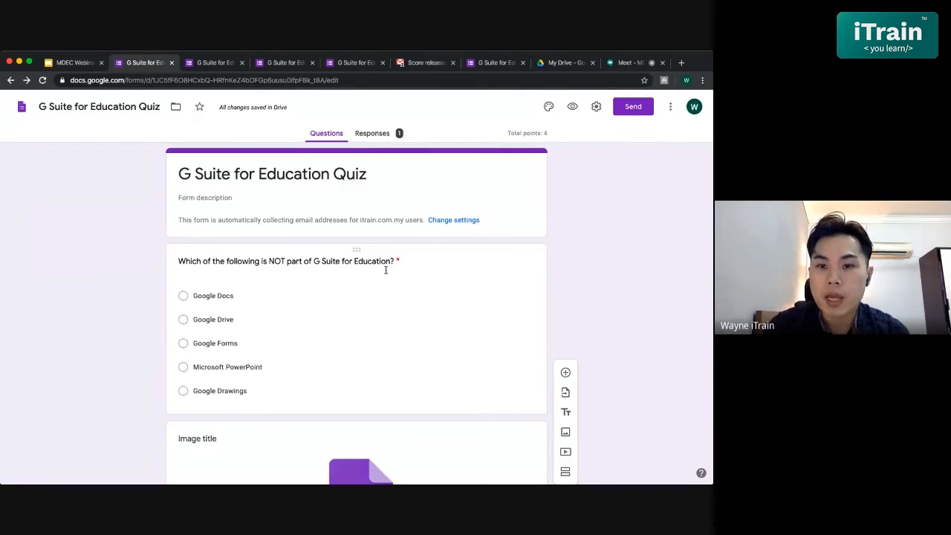
click(630, 110)
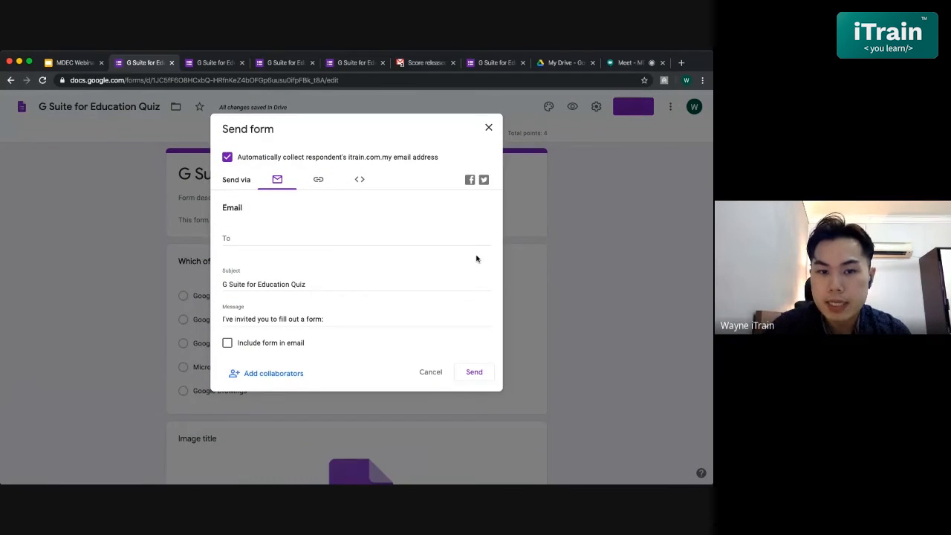
click(318, 240)
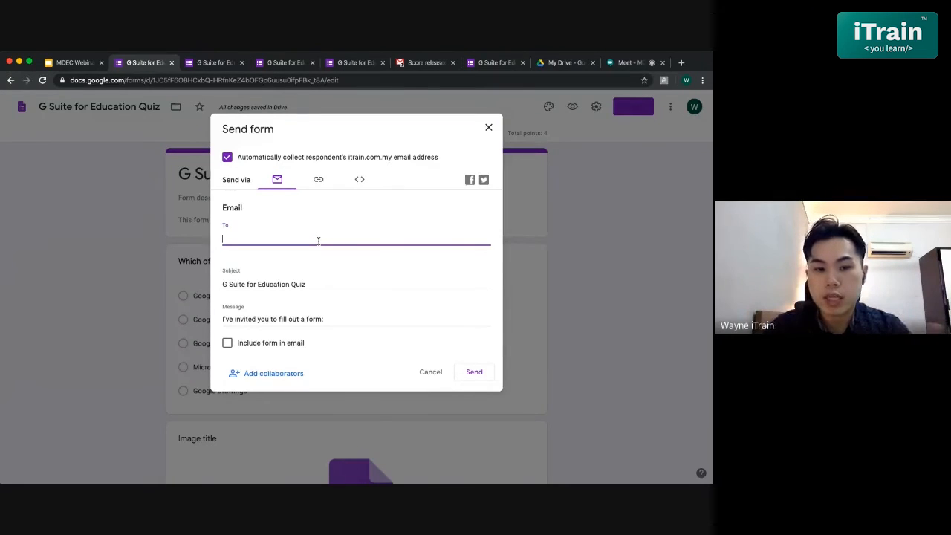
scroll(350, 312, down, 1)
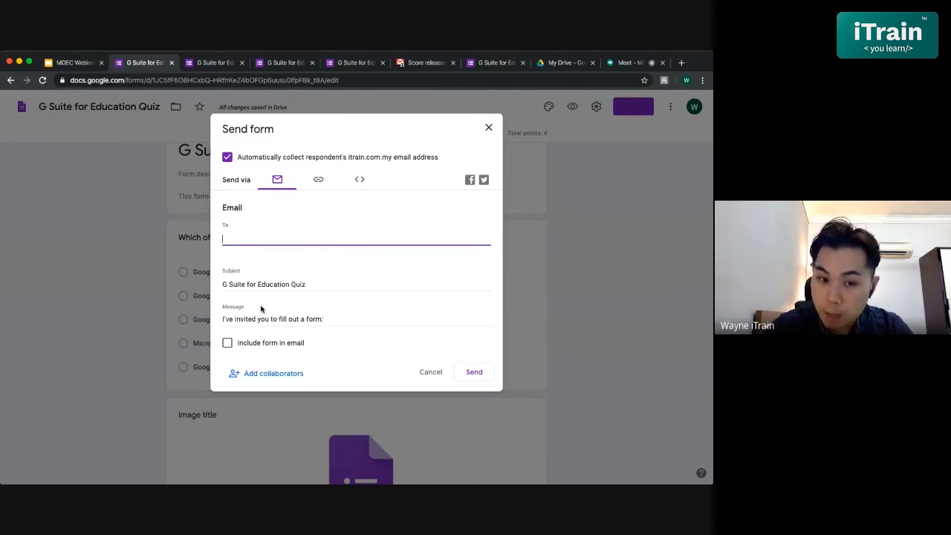
- Examine the link and Embed HTML sharing options for the quiz, return to the email option and close the dialog
click(317, 177)
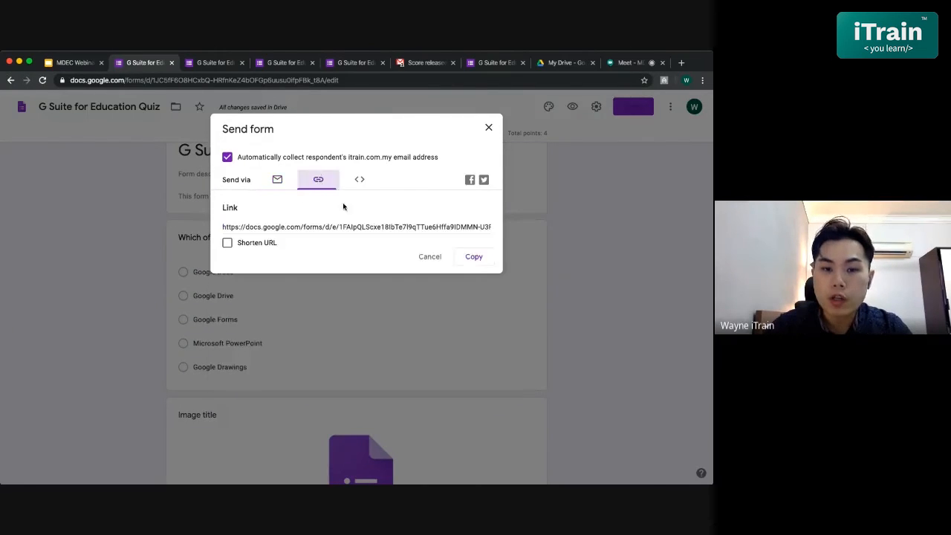
click(324, 226)
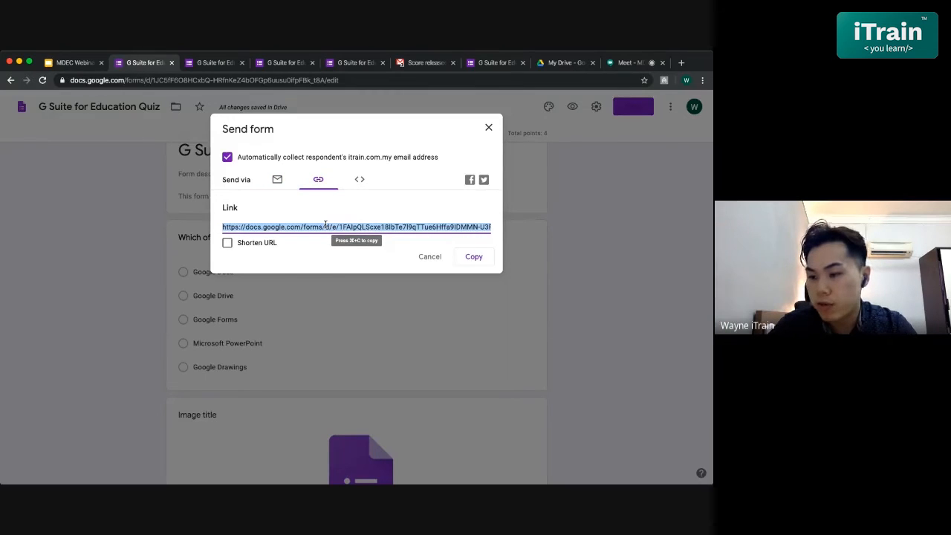
click(355, 181)
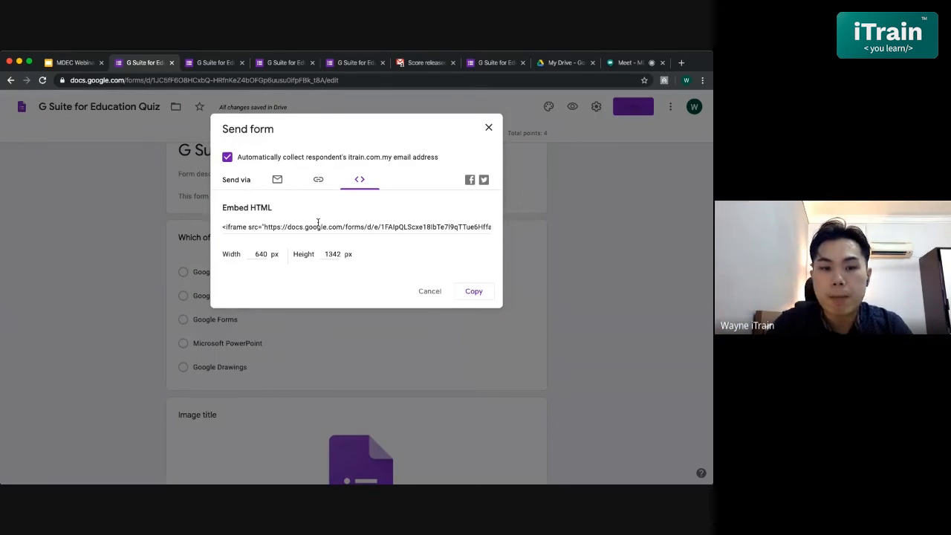
click(318, 225)
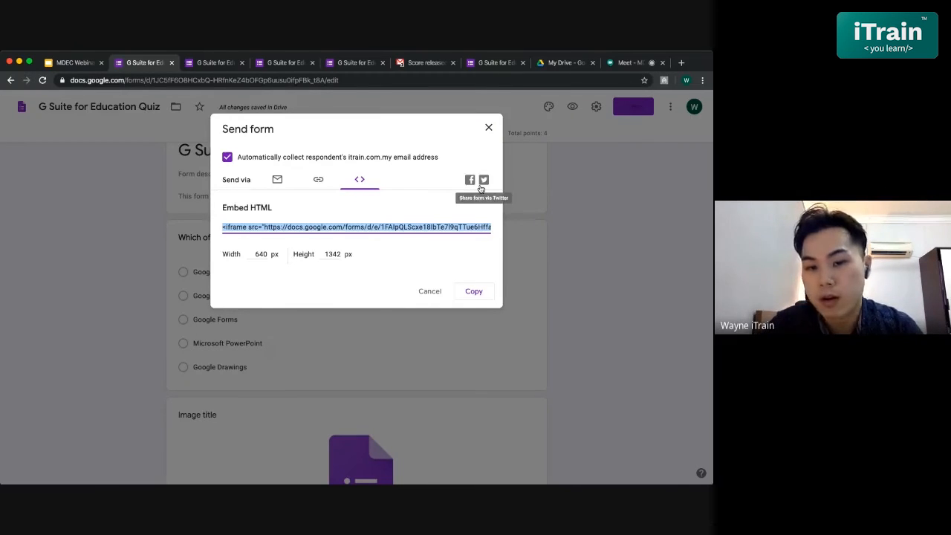
click(320, 183)
click(277, 181)
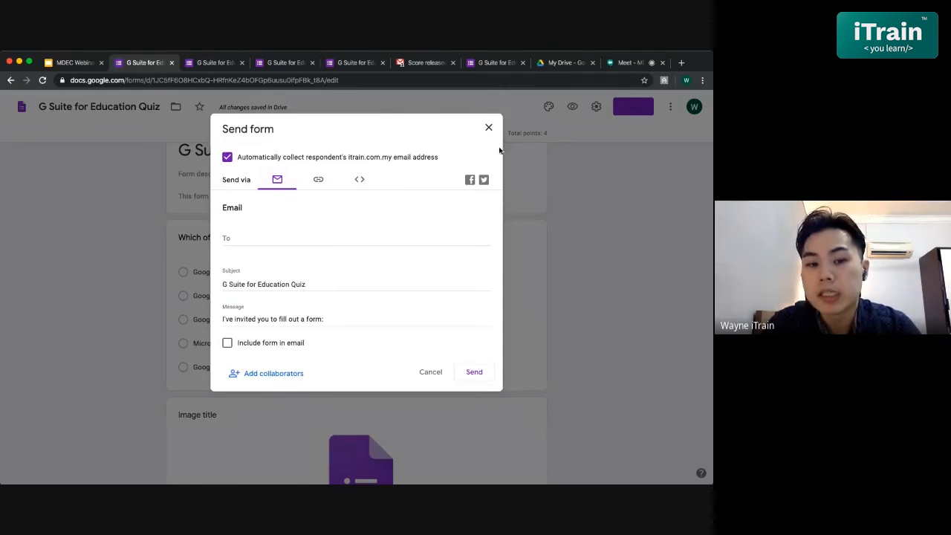
click(487, 131)
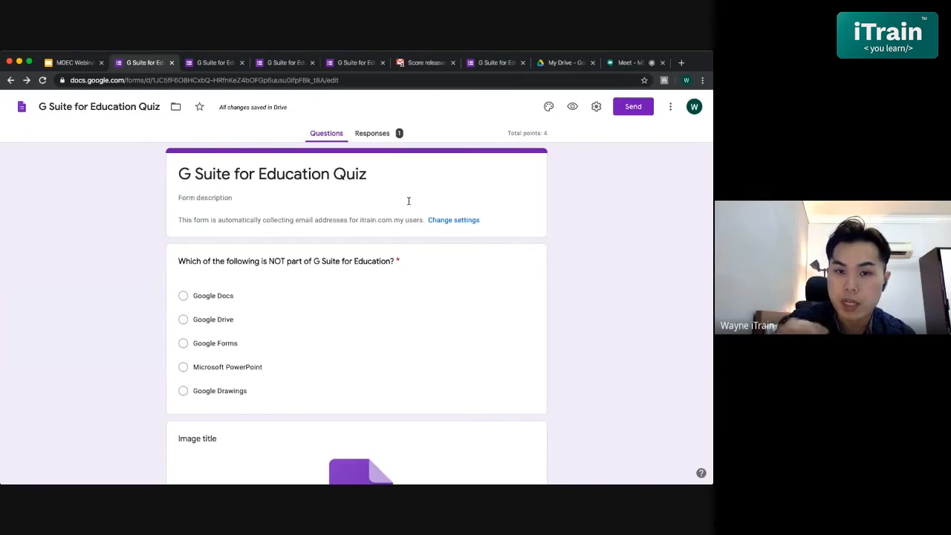
- Review the response summary of the quiz, including insights, frequently missed questions and scores
click(369, 137)
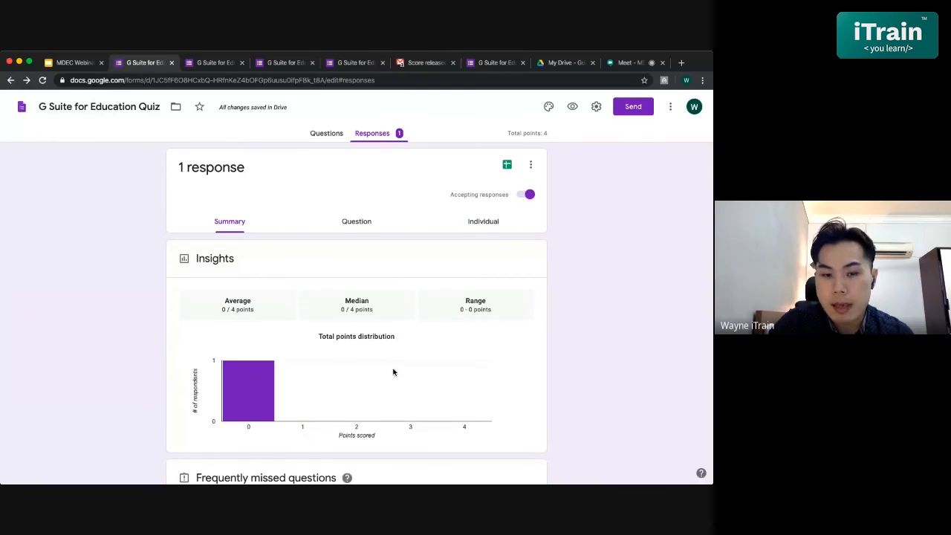
scroll(394, 372, down, 3)
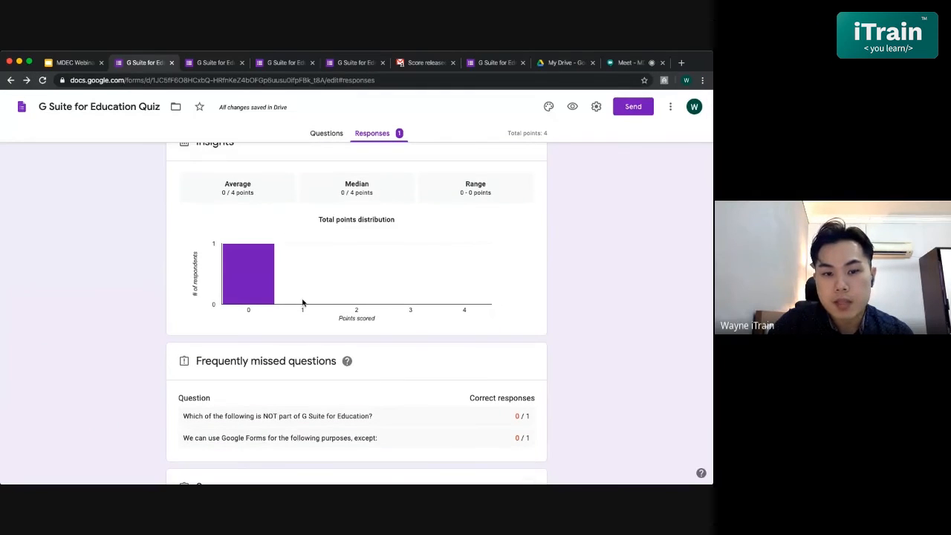
scroll(305, 303, down, 5)
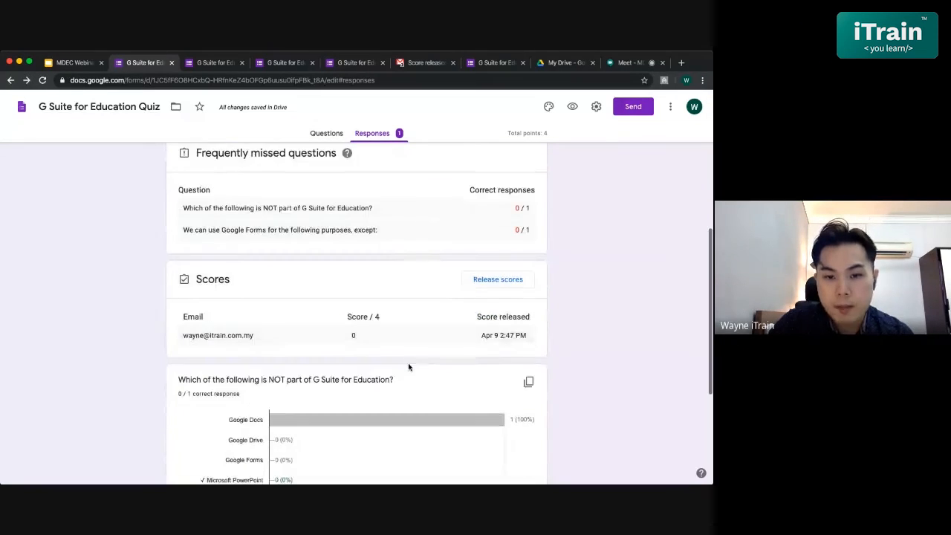
scroll(408, 366, up, 5)
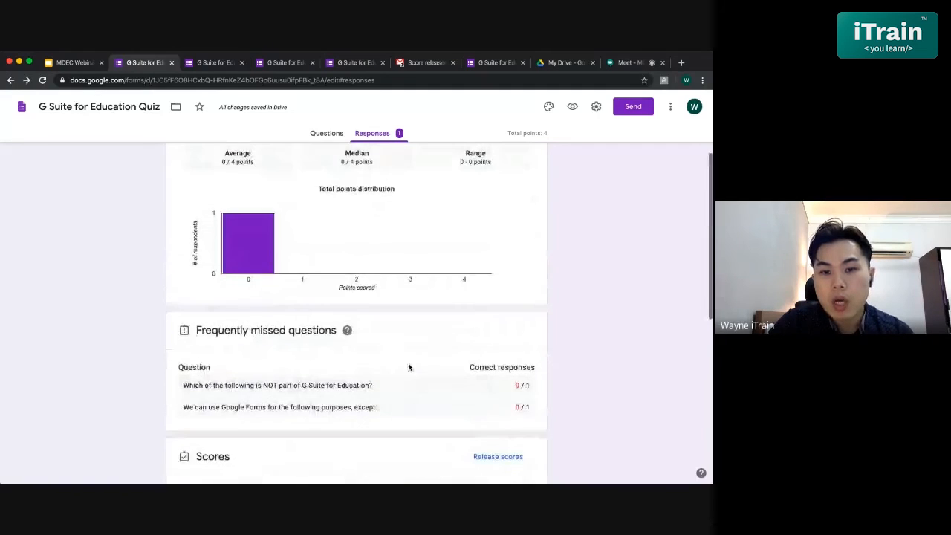
scroll(408, 367, up, 4)
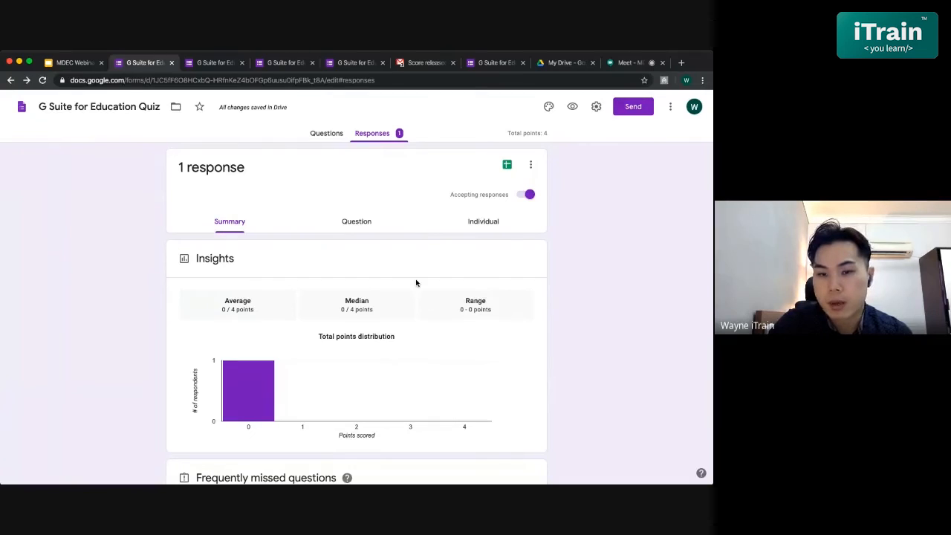
- View the individual response and read through its answers, points and individual feedback
click(494, 224)
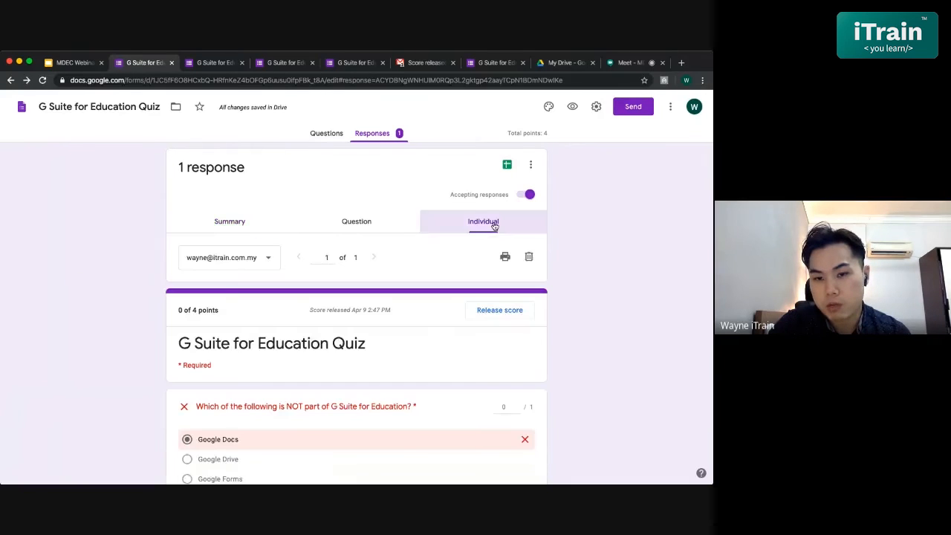
scroll(394, 376, down, 1)
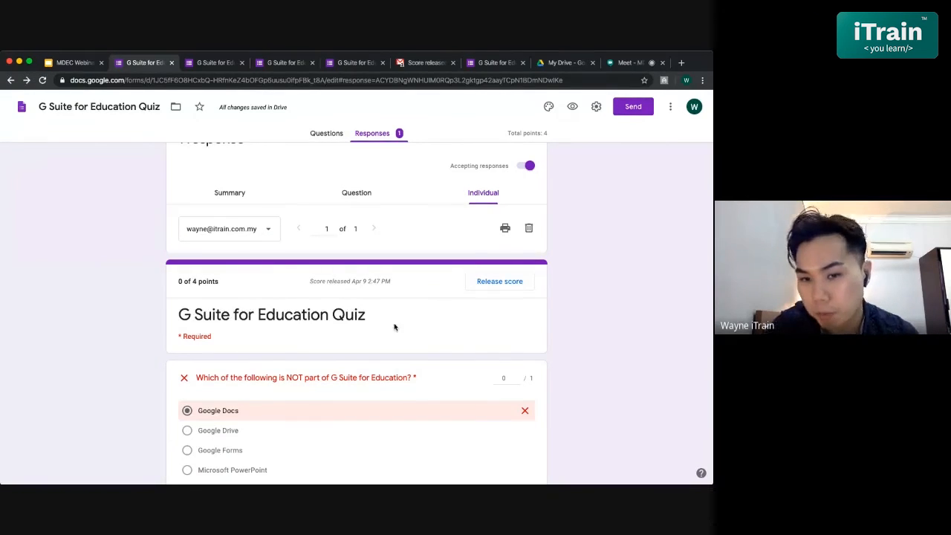
scroll(393, 326, down, 5)
scroll(393, 326, down, 3)
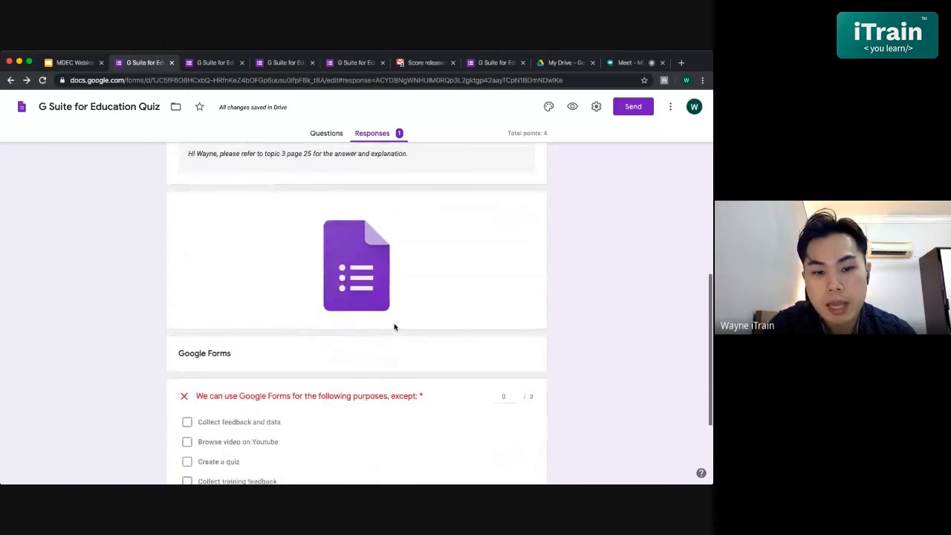
scroll(394, 327, up, 5)
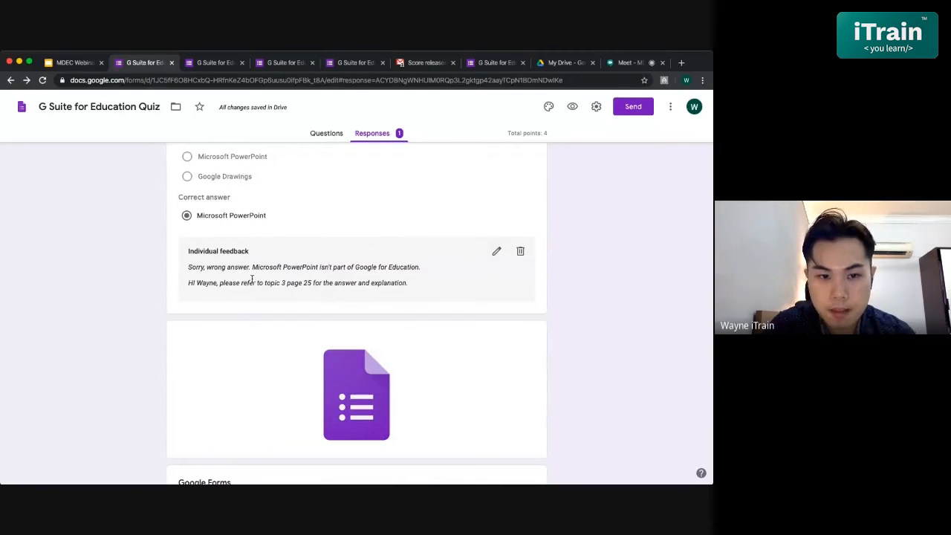
scroll(253, 281, up, 1)
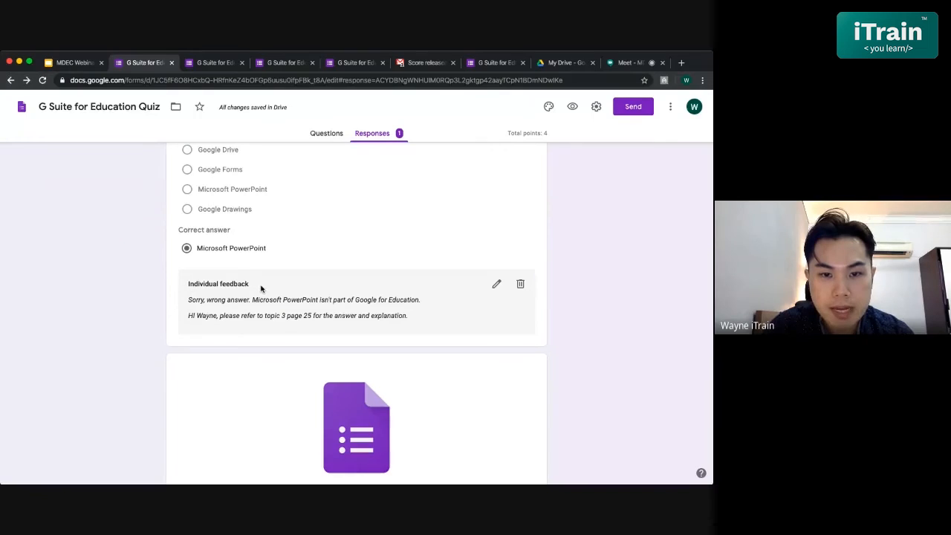
- Open the individual feedback on the first question, check its text and save it
click(496, 286)
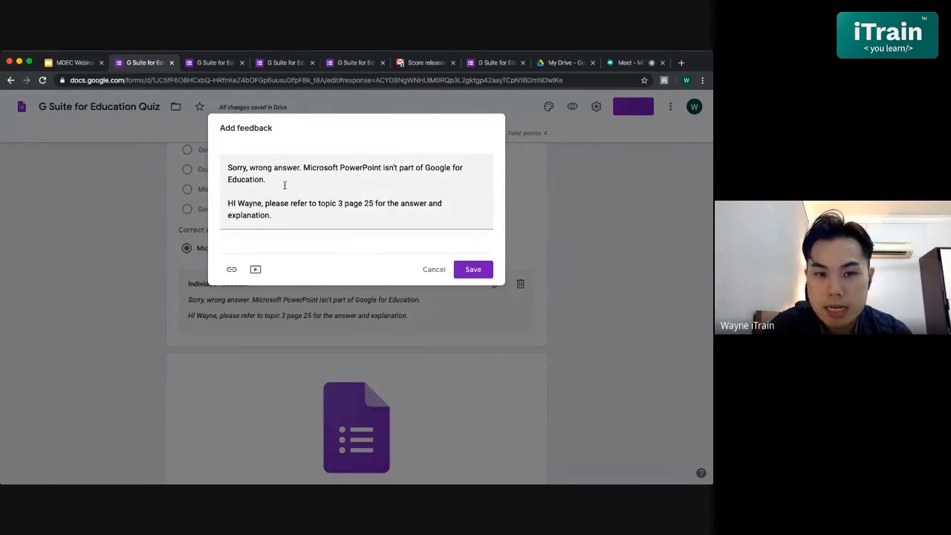
drag(294, 212, 223, 179)
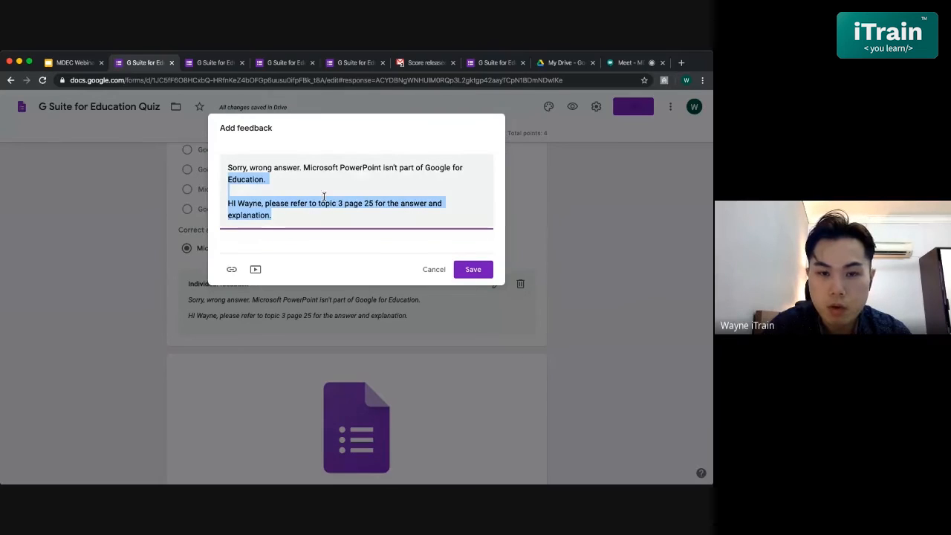
click(261, 203)
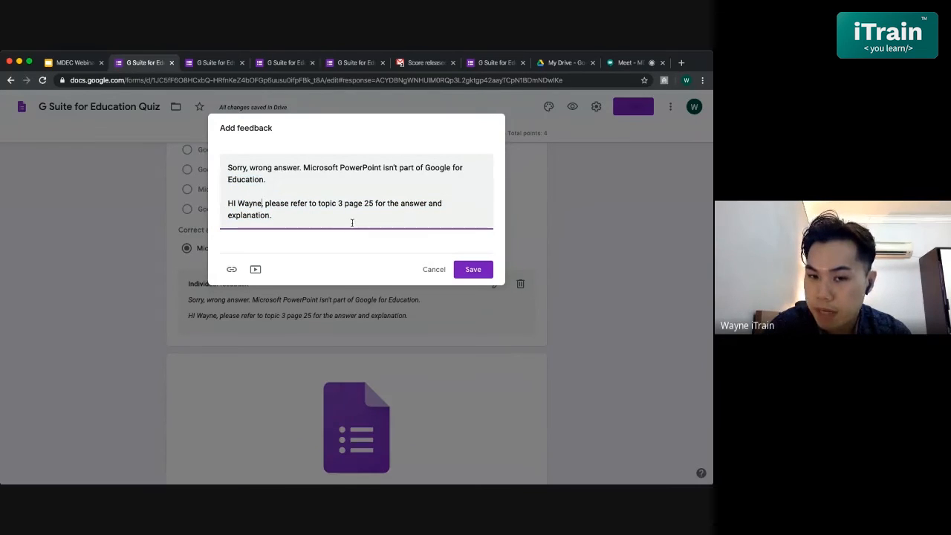
click(473, 269)
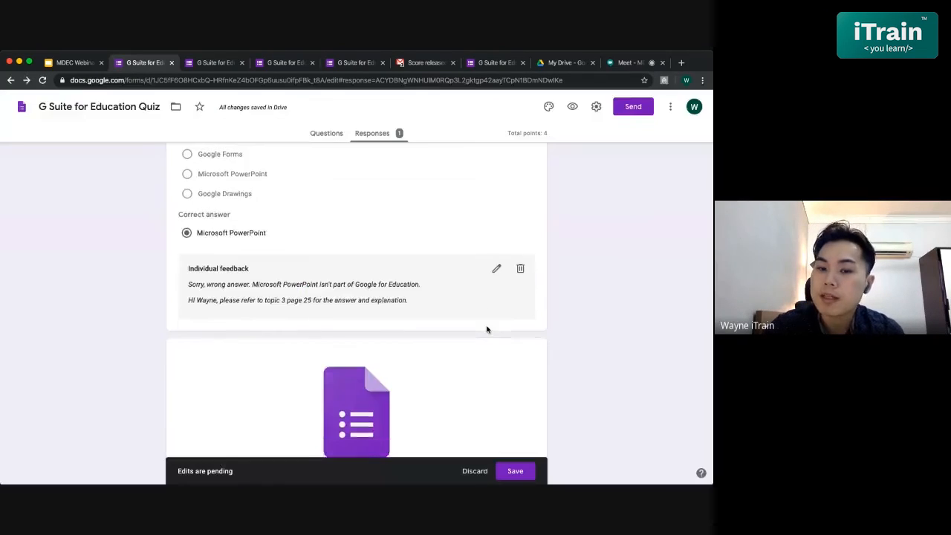
- Open the Release scores options for the response, check the optional message and recipients, and cancel the release
scroll(486, 329, down, 5)
scroll(487, 329, up, 10)
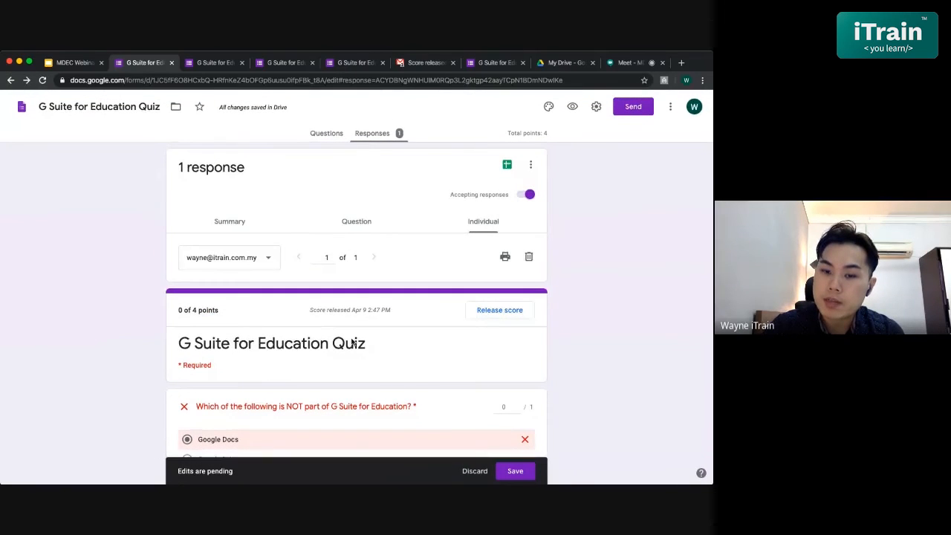
click(505, 310)
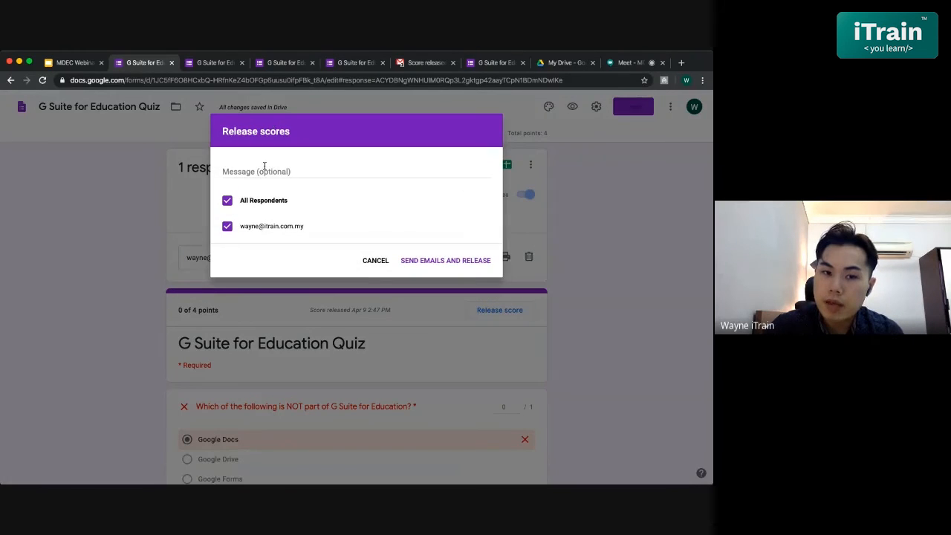
click(319, 176)
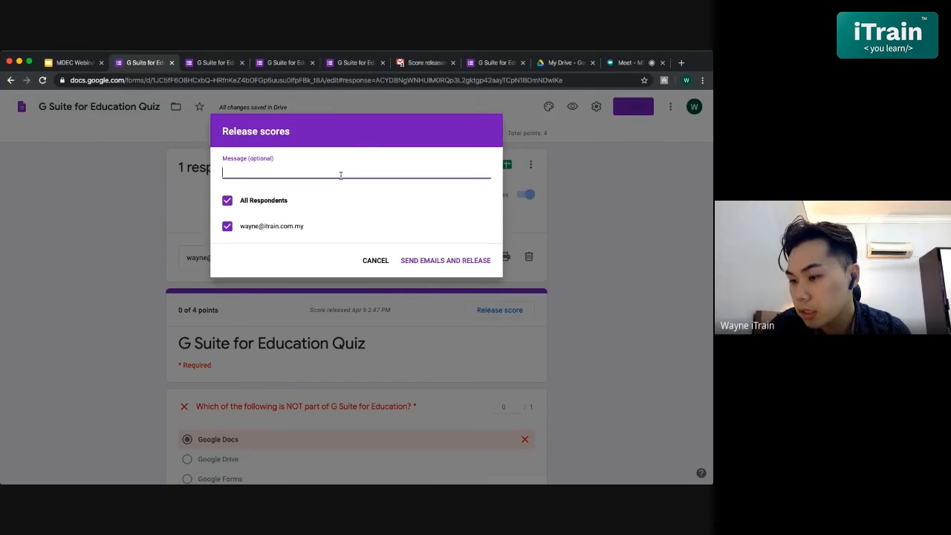
click(384, 261)
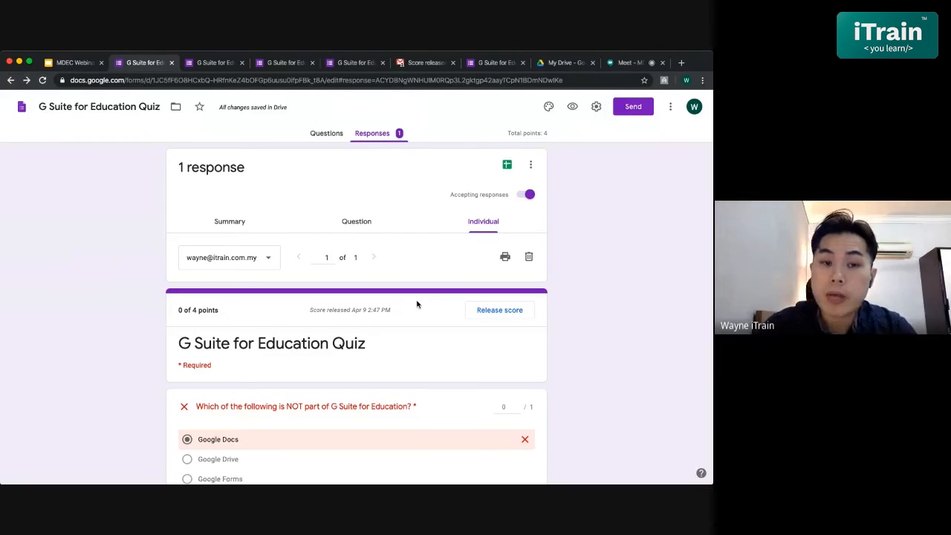
- Reopen the Send form dialog and select the quiz's shareable link
click(629, 116)
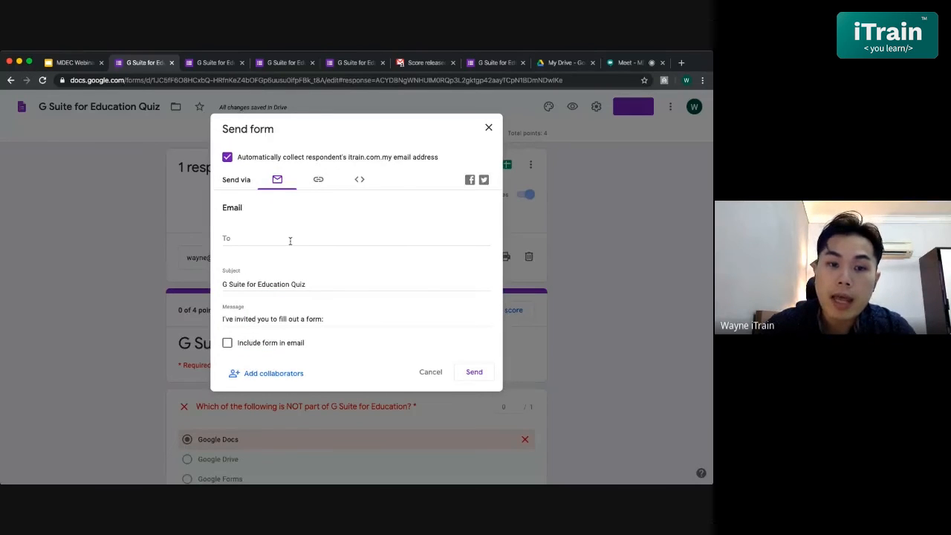
click(290, 241)
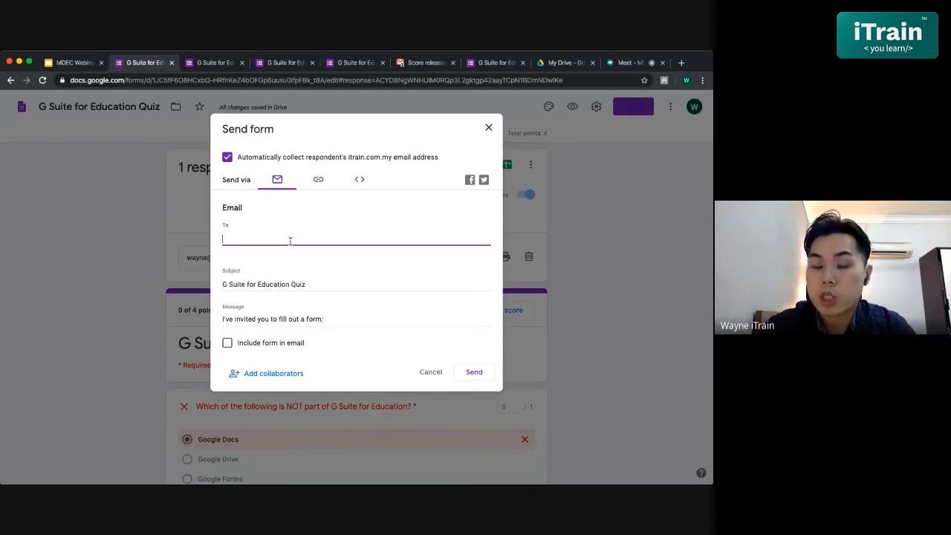
click(318, 180)
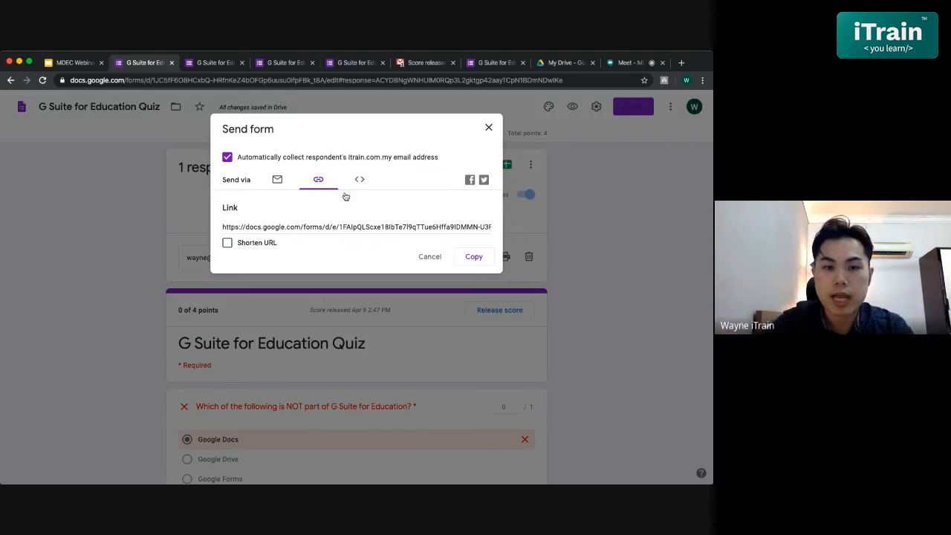
click(357, 225)
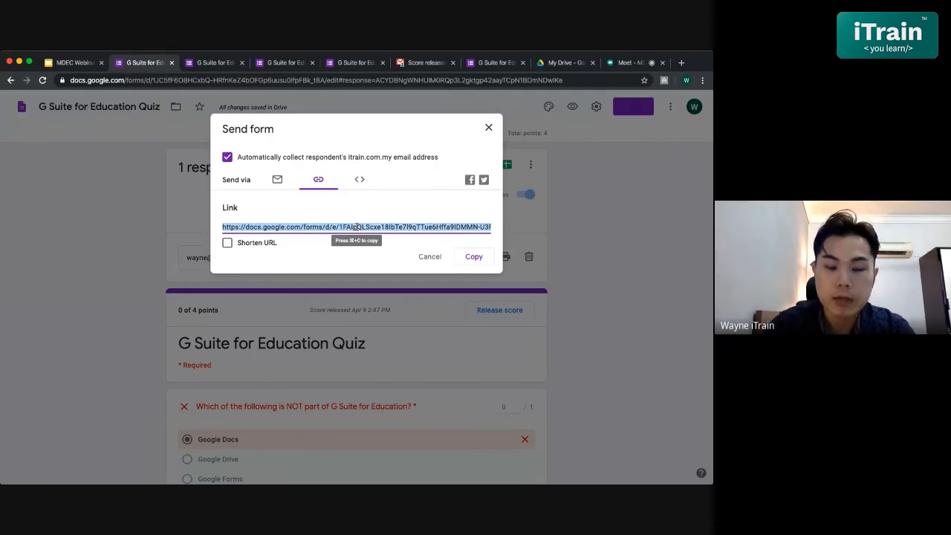
- Open Google Classroom in a new browser tab and go to the classwork of the "2020 - English 3A" class
click(680, 64)
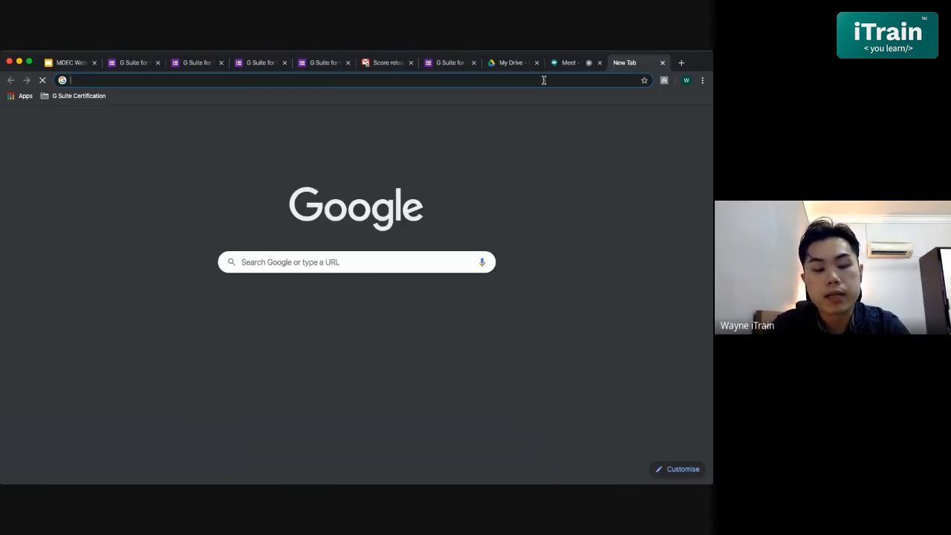
text(cli)
key(BackSpace)
text(ss)
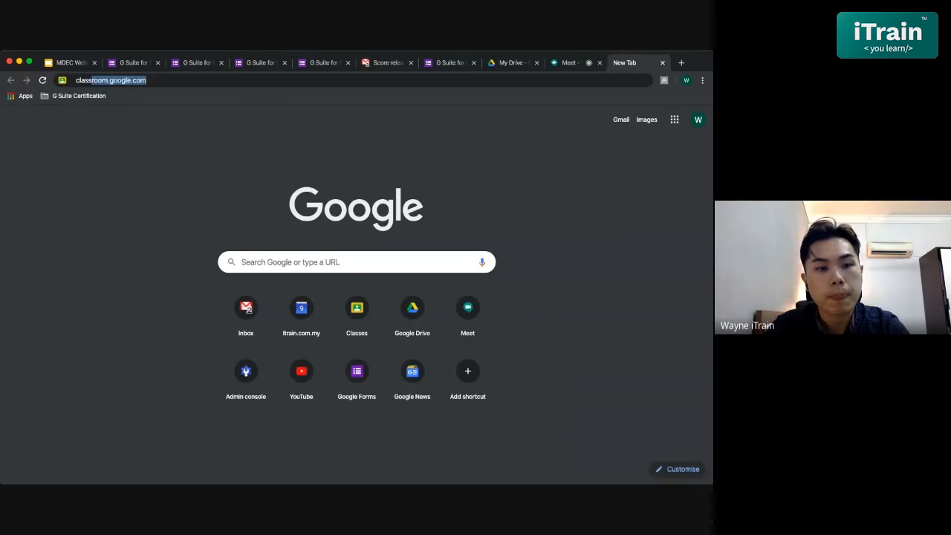
key(Return)
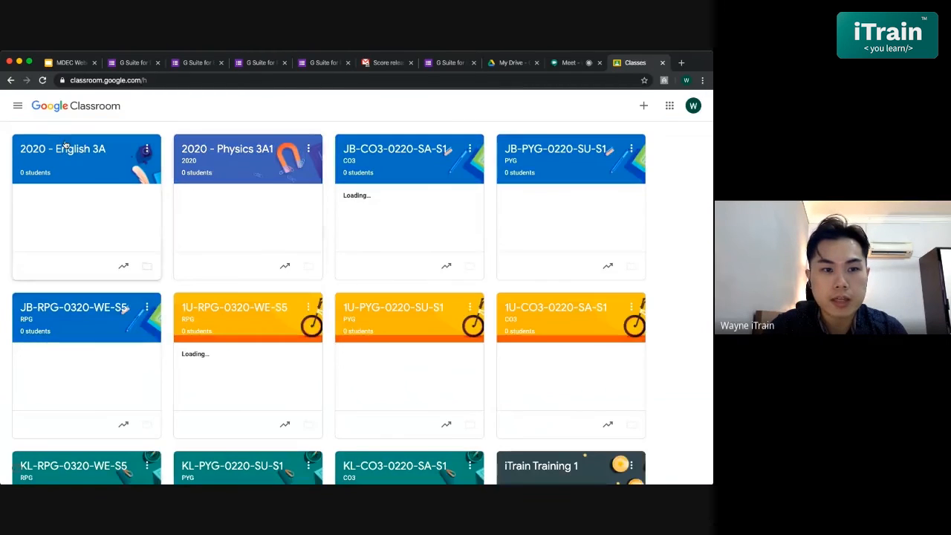
click(71, 150)
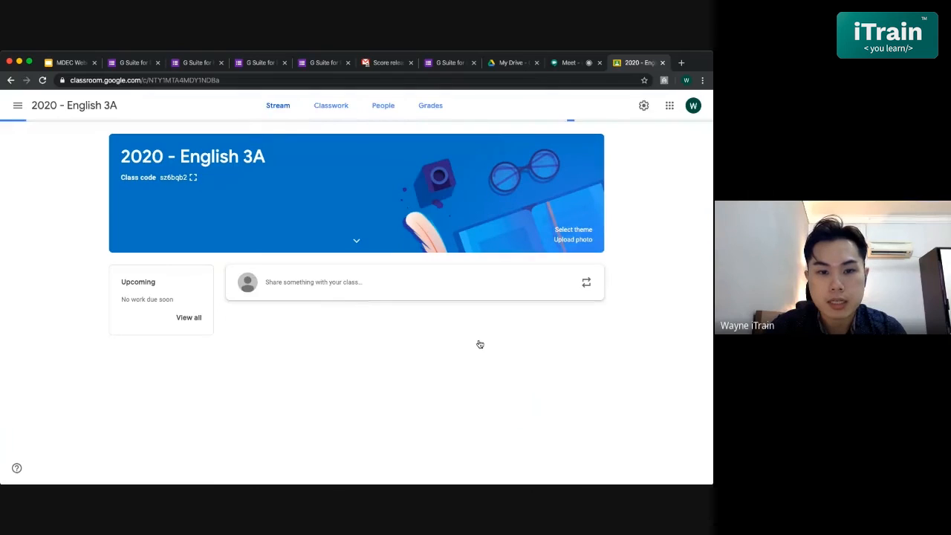
click(338, 108)
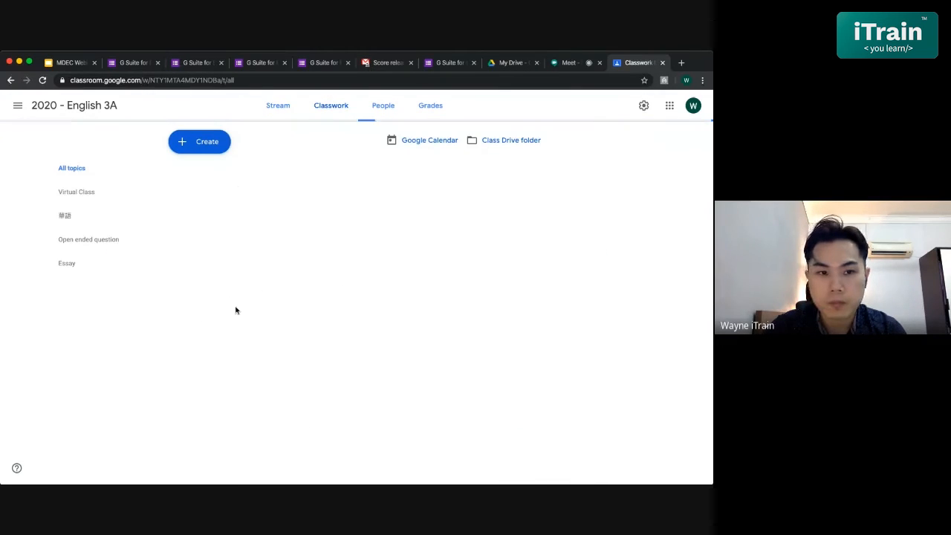
- Start a new quiz assignment for the class and go through its title and instructions fields
click(206, 146)
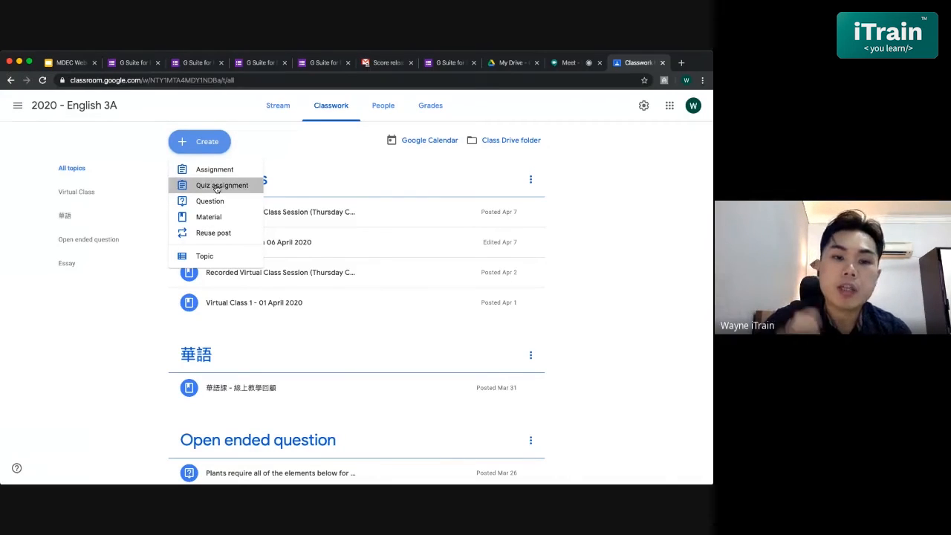
click(215, 185)
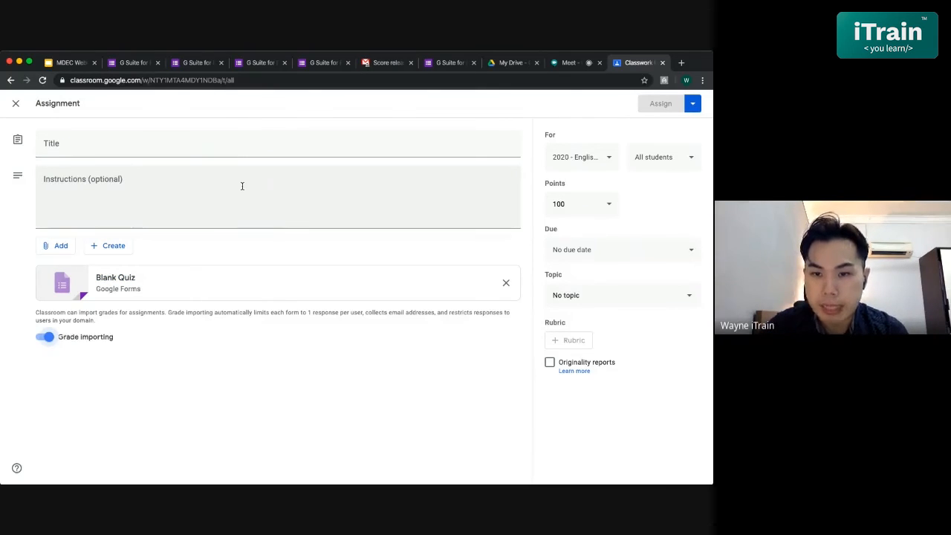
click(242, 186)
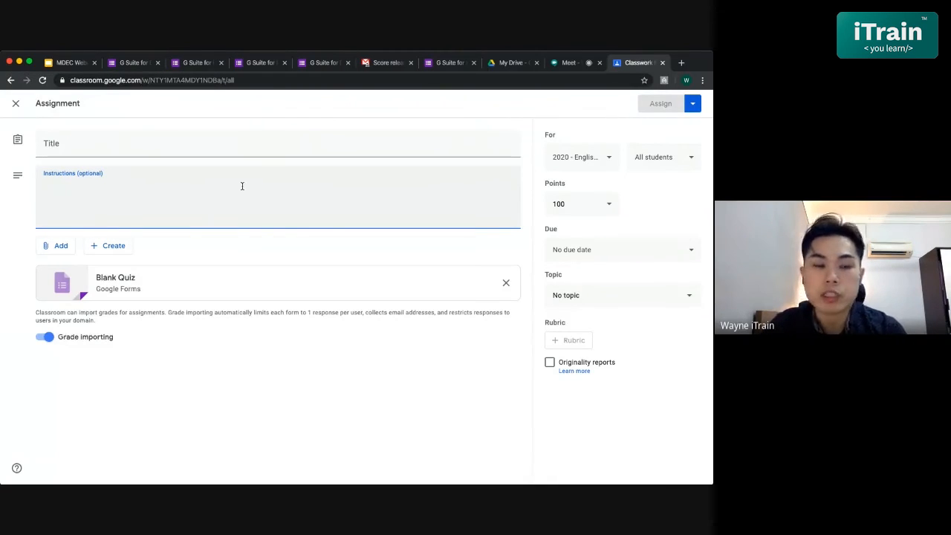
click(255, 146)
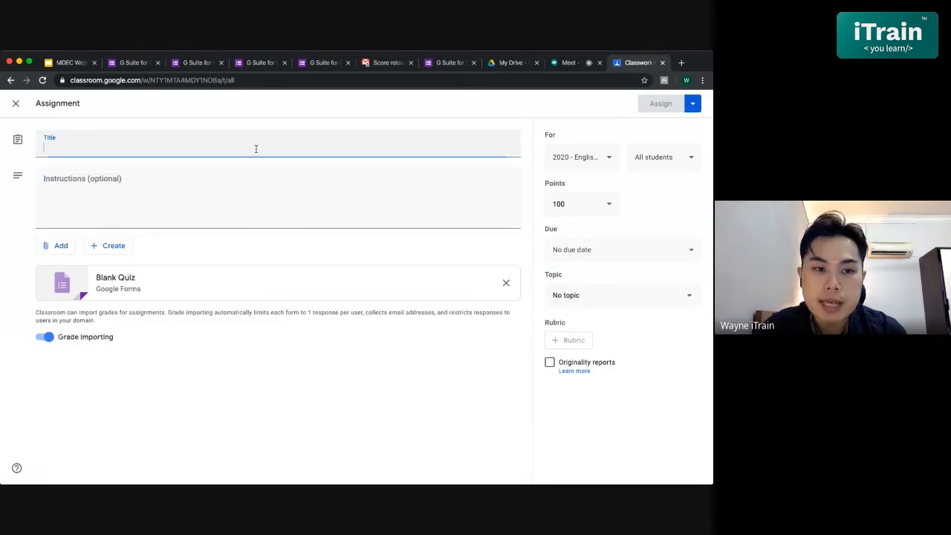
click(279, 184)
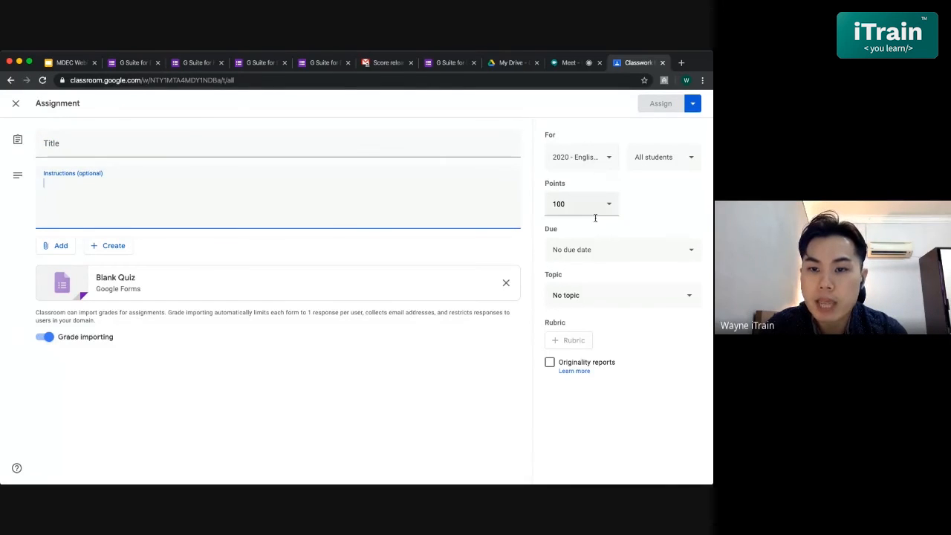
- Set the quiz assignment's due date to Apr 9, 2020, and close the assignment without assigning it
click(601, 248)
click(599, 298)
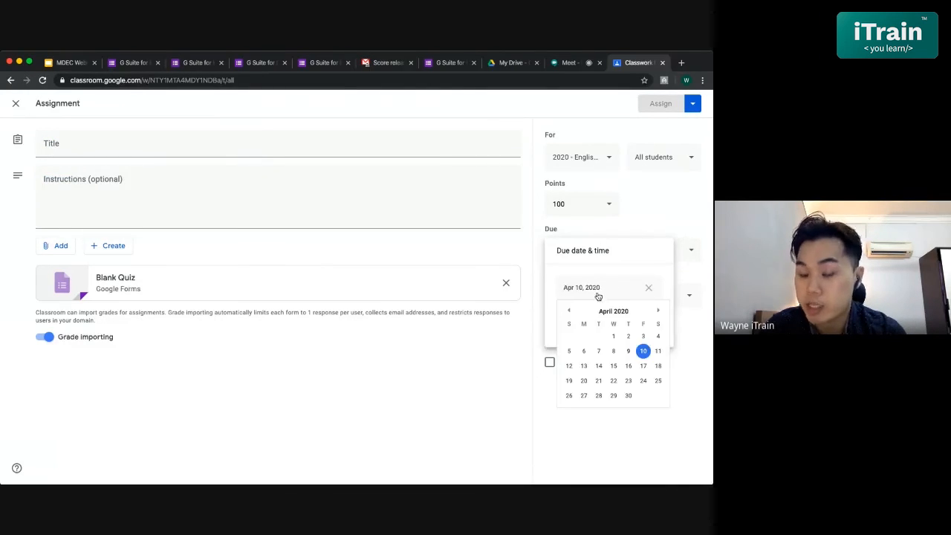
click(627, 350)
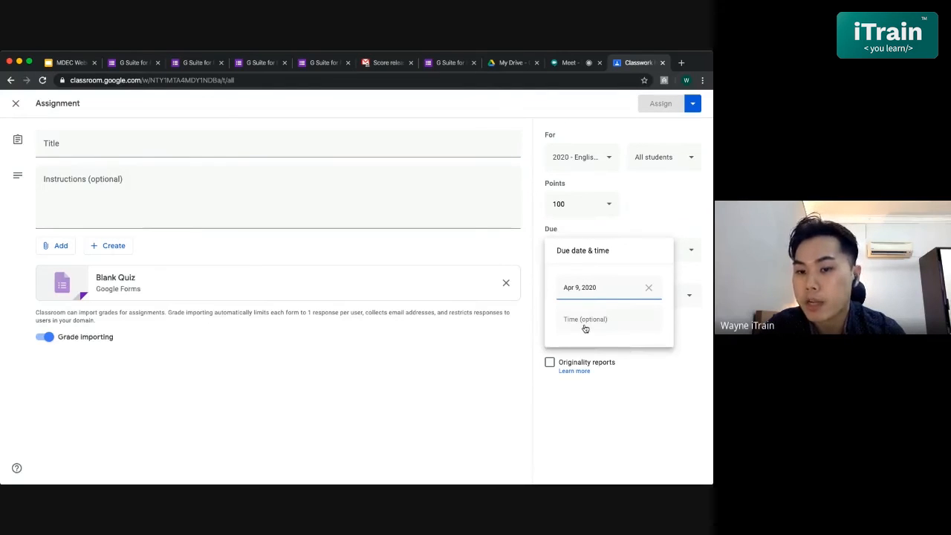
click(635, 401)
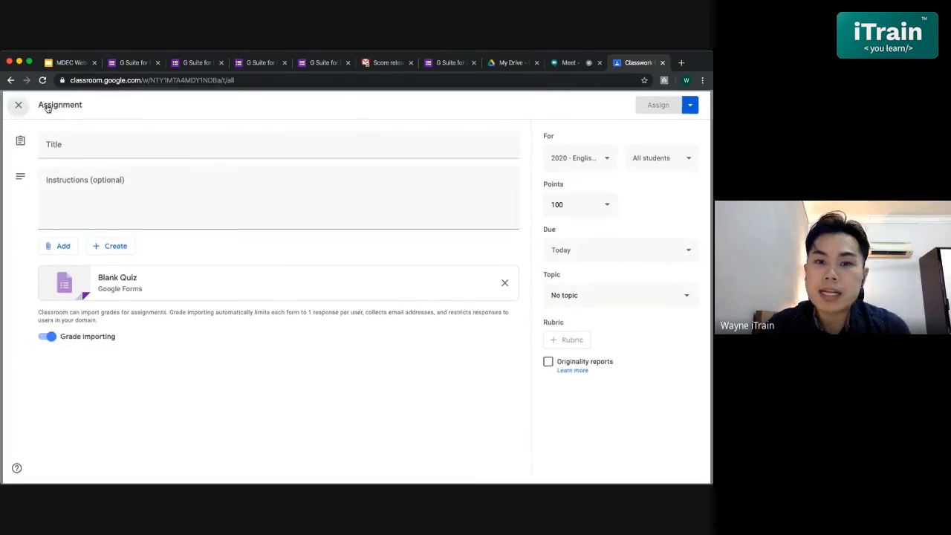
click(15, 103)
- Switch back to the quiz's editing page in Google Forms and close the Send form dialog
click(324, 62)
click(260, 62)
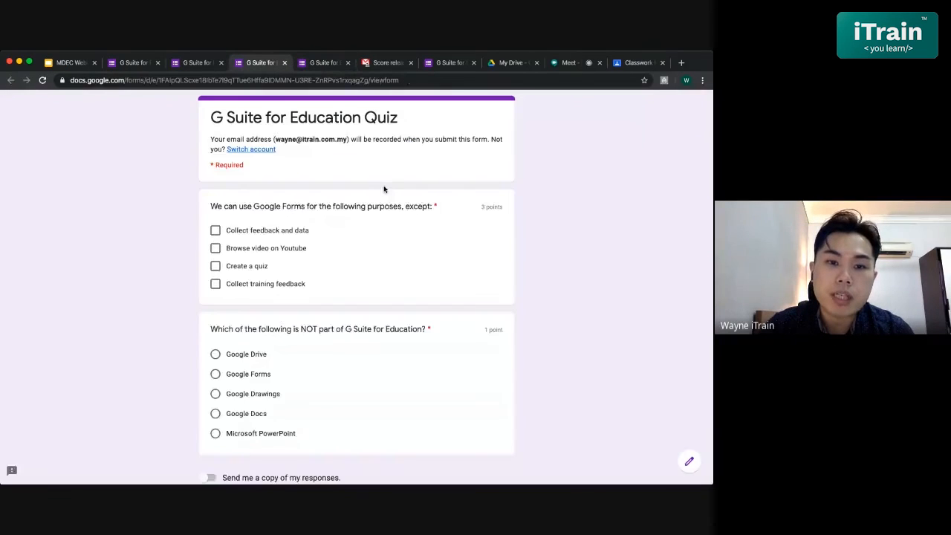
click(134, 62)
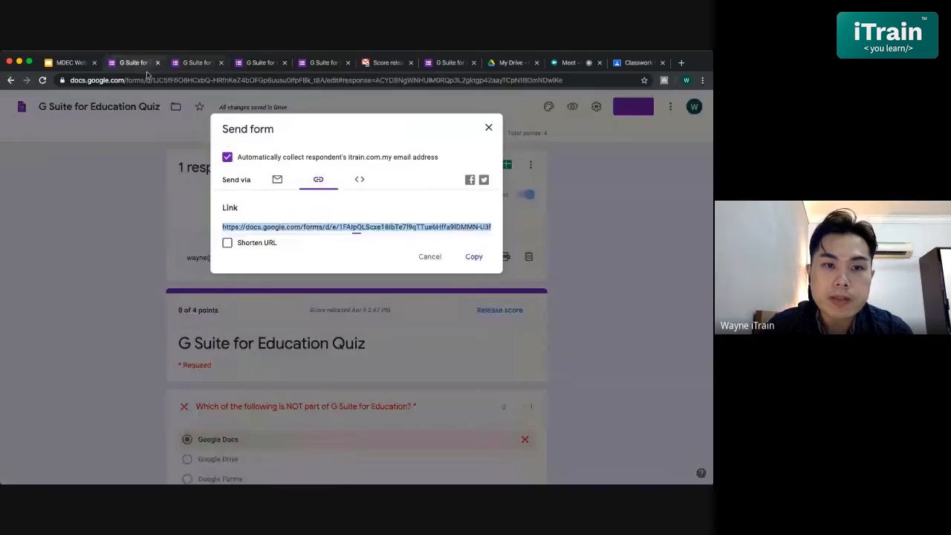
click(490, 128)
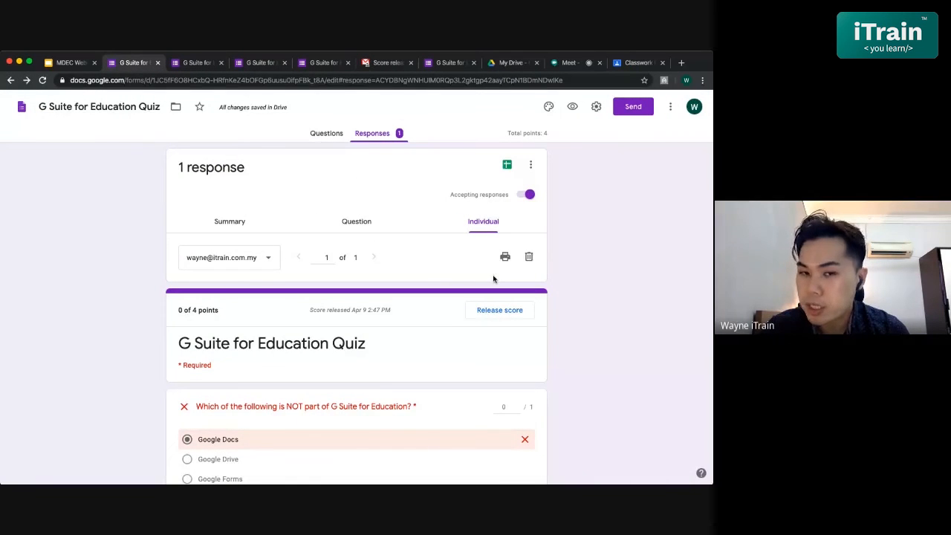
- Show the response summary and create a new spreadsheet for the quiz responses
click(227, 221)
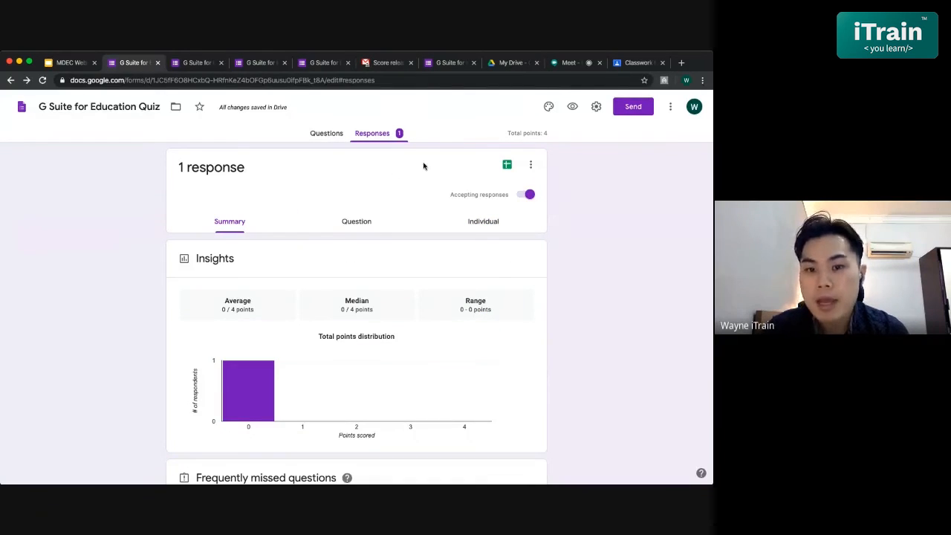
click(506, 169)
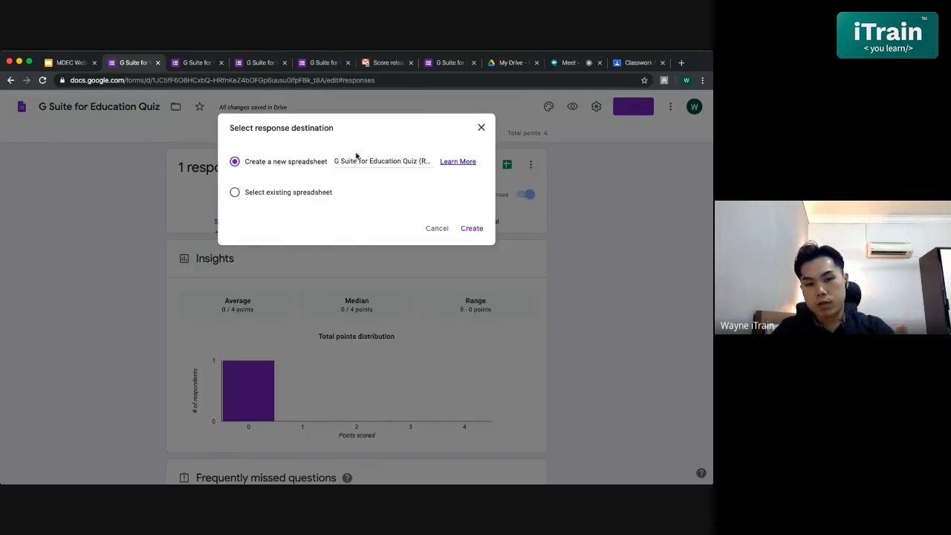
click(471, 228)
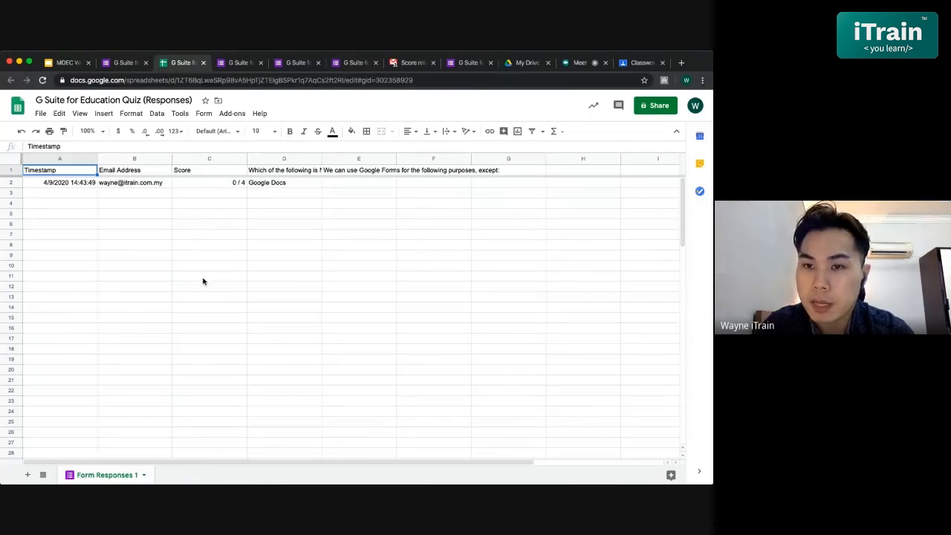
- Return from the response spreadsheet to the quiz form and view its questions
click(121, 64)
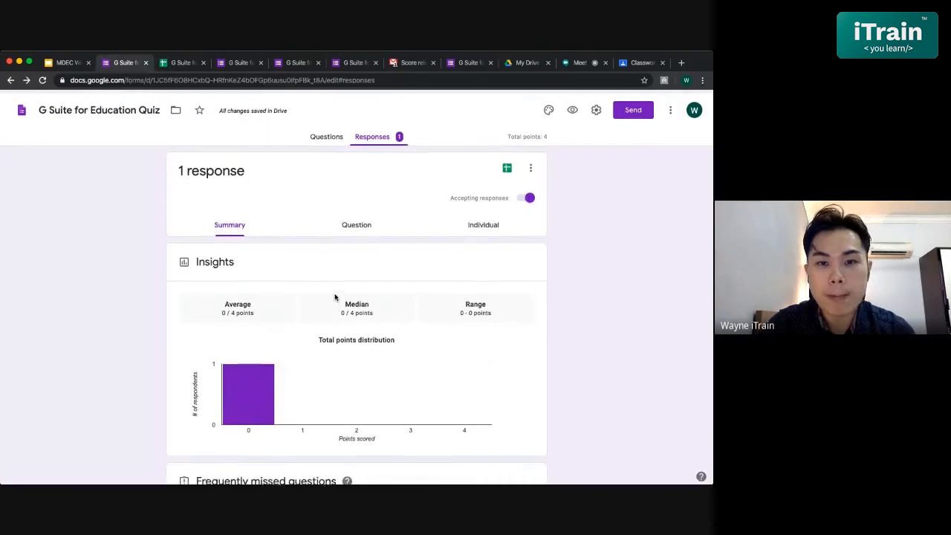
click(329, 134)
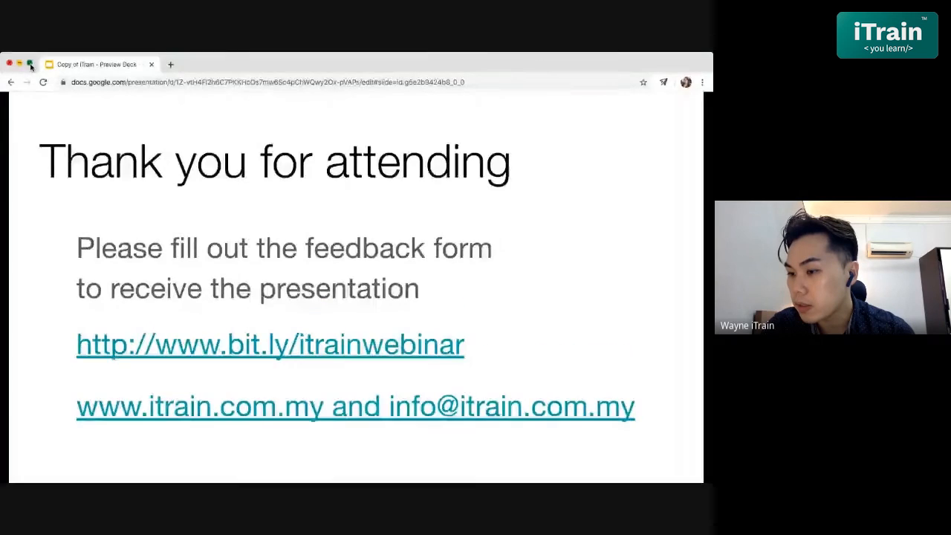
- Show the closing "Thank you for attending" slide in full screen
click(31, 65)
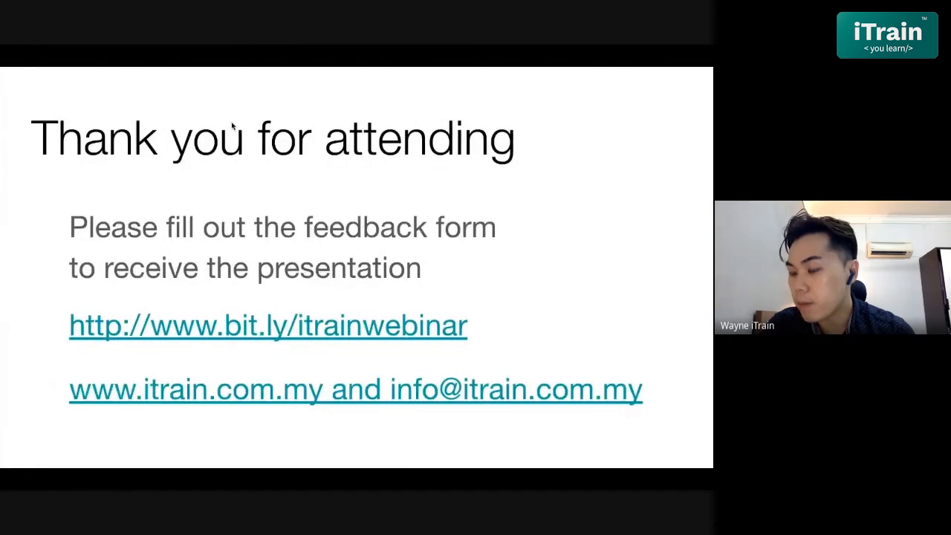